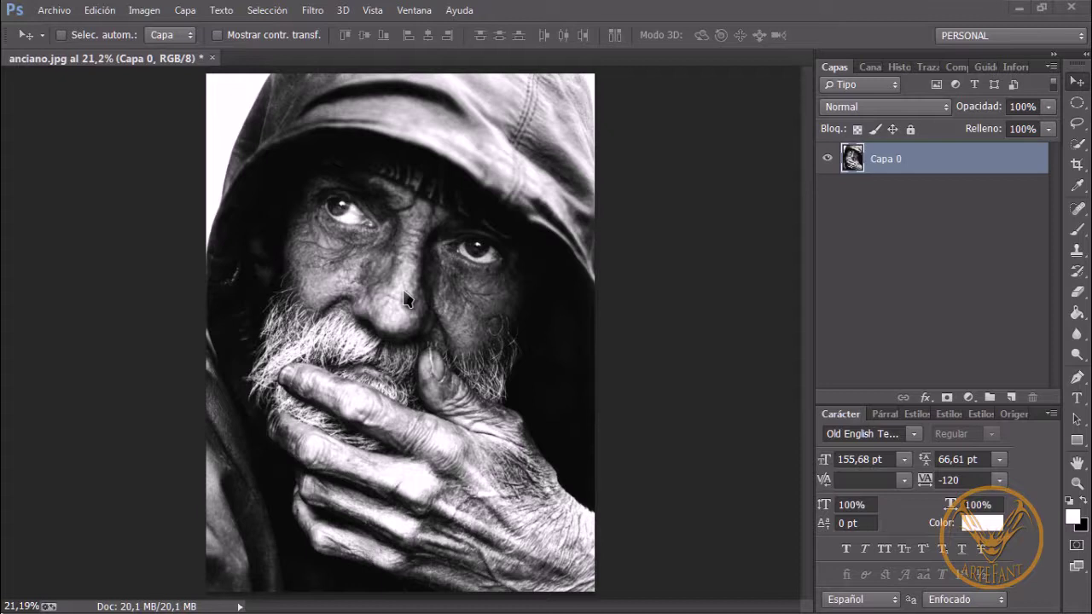
# - Duplicate the layer Capa 0 as Capa 0 copia within the same document
pyautogui.rightClick(902, 159)
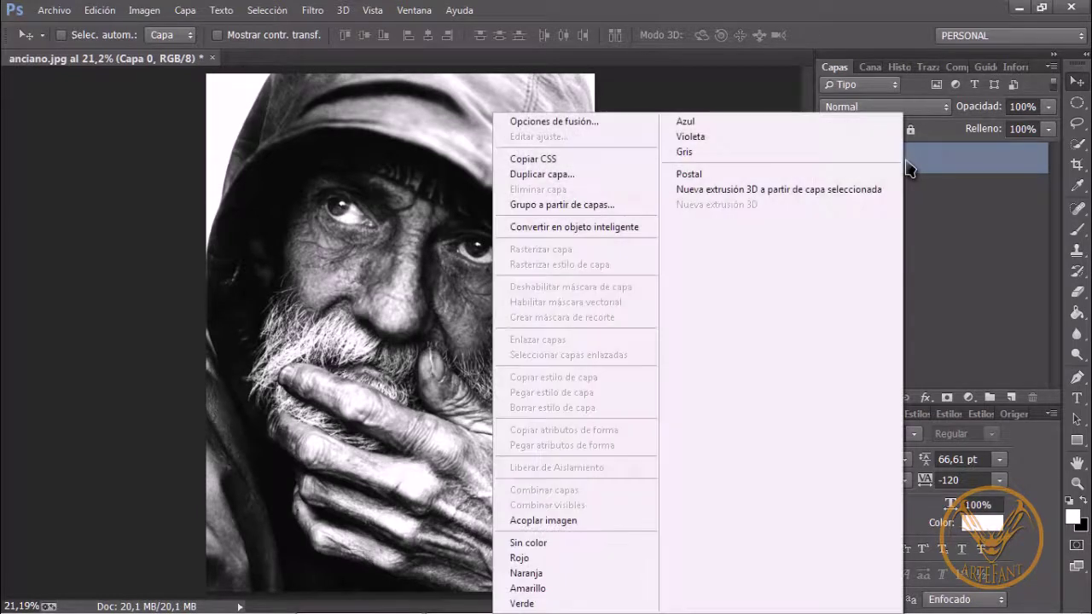
pyautogui.click(597, 179)
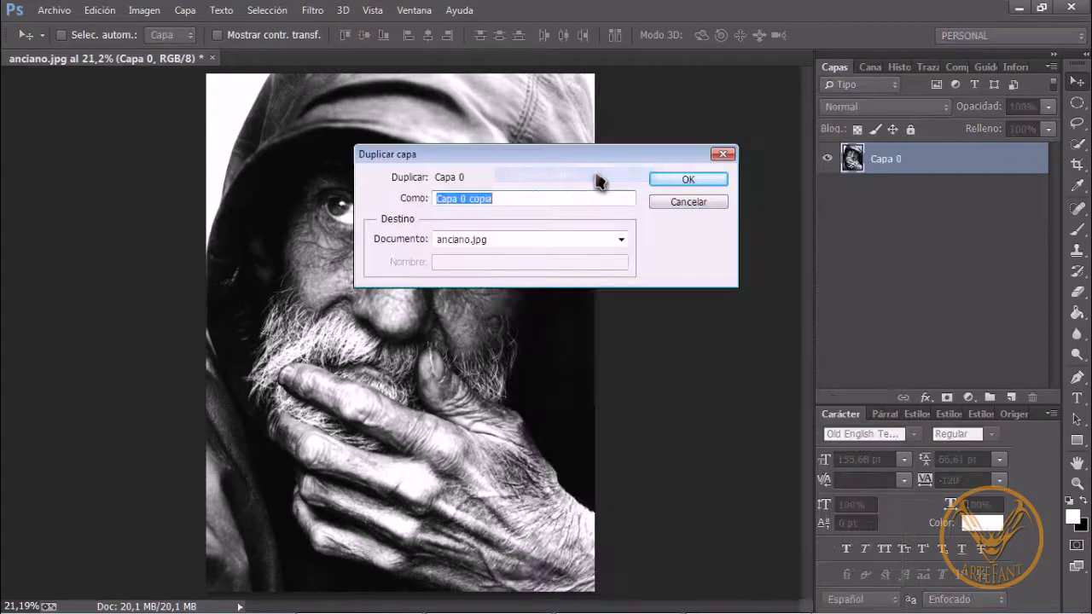
pyautogui.click(698, 181)
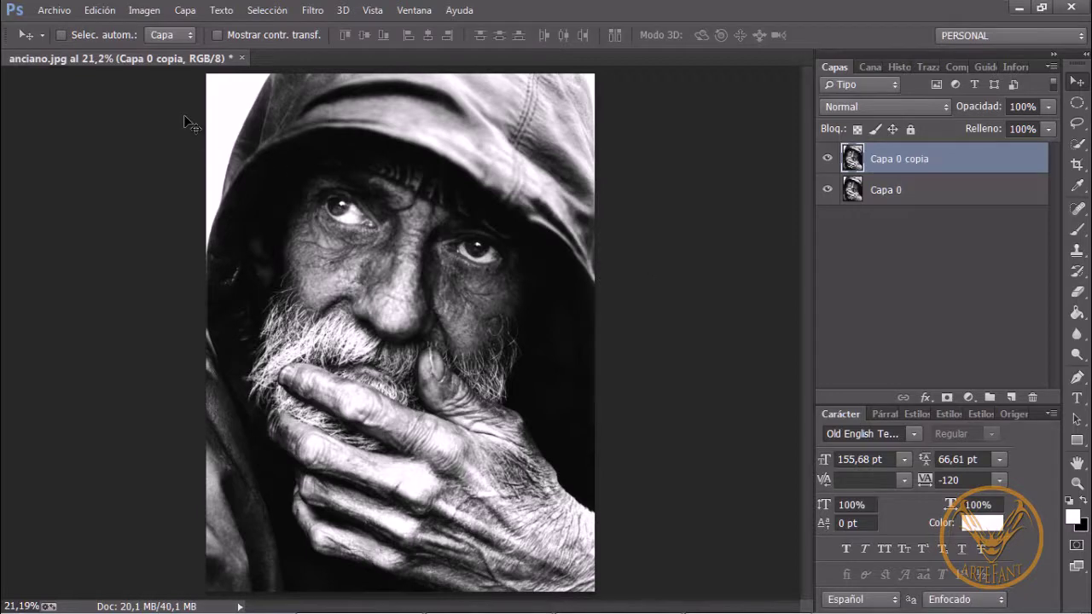
# - Convert the image to Lab colour mode without merging the layers
pyautogui.click(146, 12)
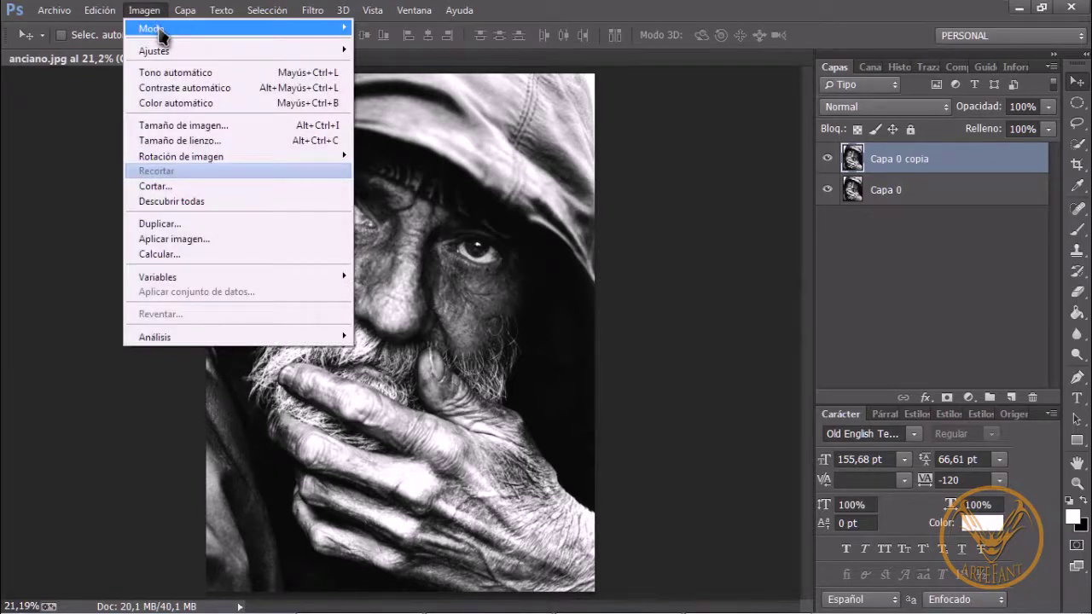
pyautogui.moveTo(161, 34)
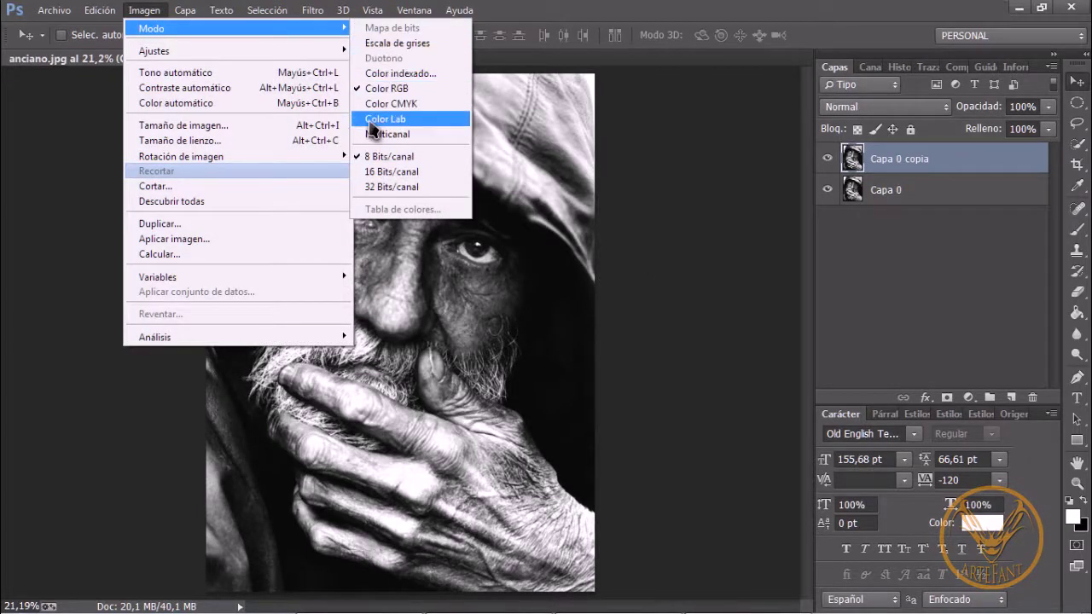
pyautogui.click(416, 123)
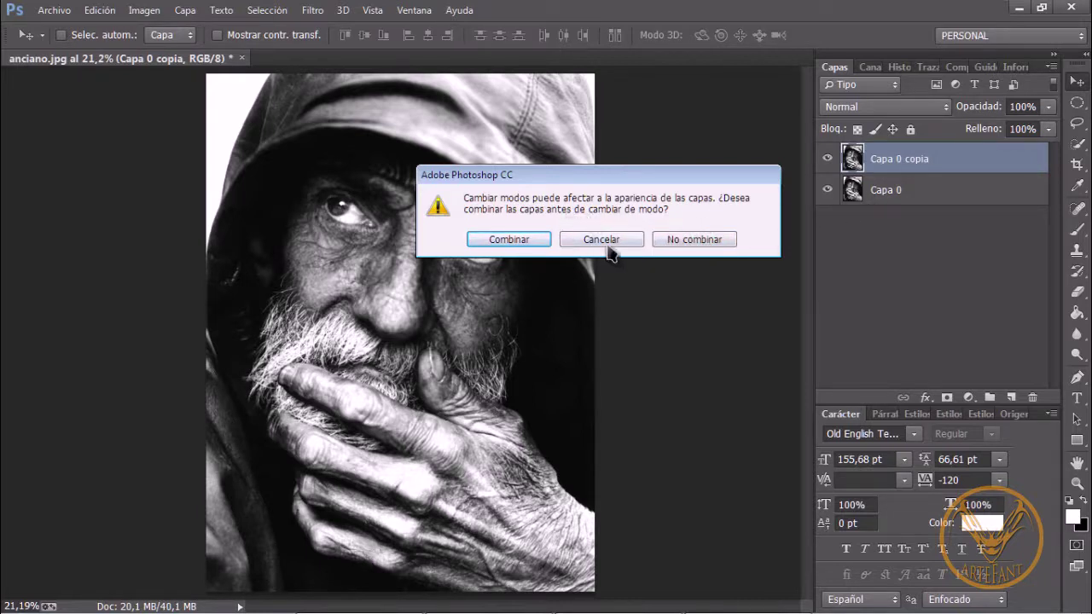
pyautogui.click(704, 246)
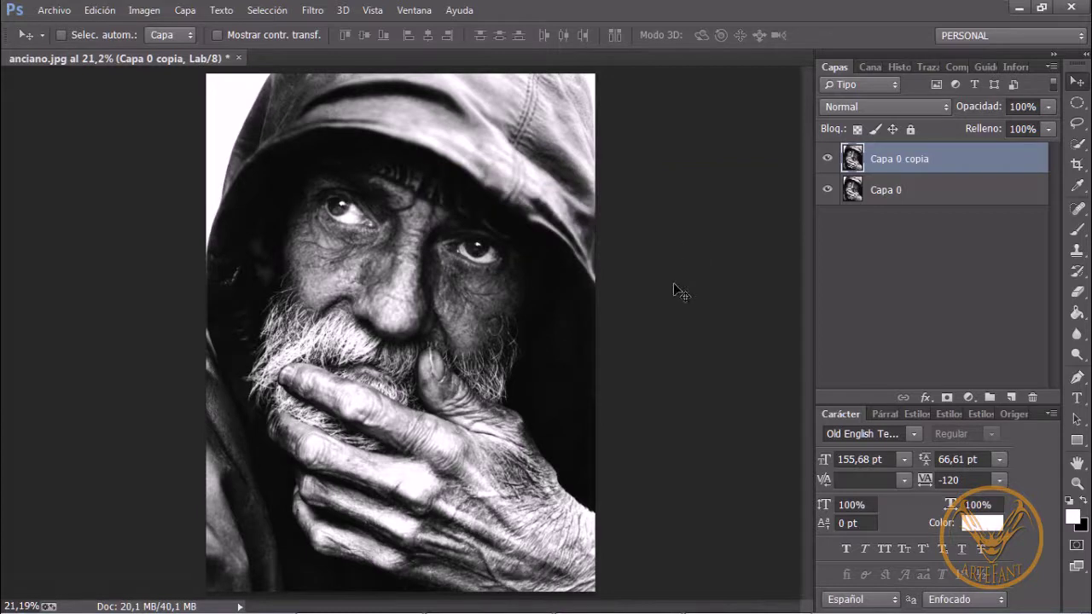
# - Apply a Levels adjustment to the Luminosidad channel with black input 42 and white input 201
pyautogui.click(871, 68)
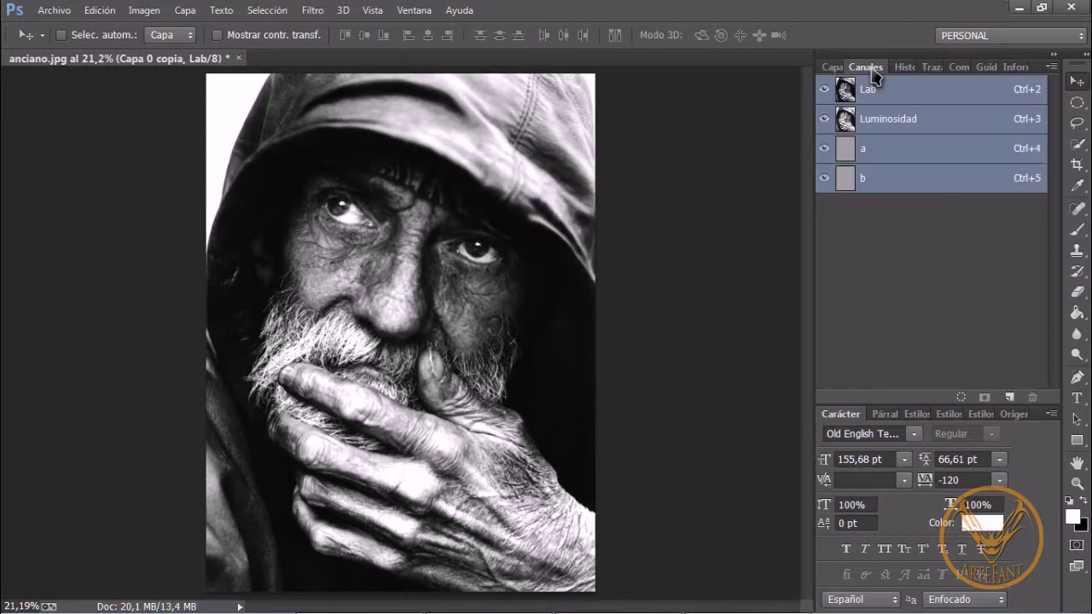
pyautogui.click(870, 119)
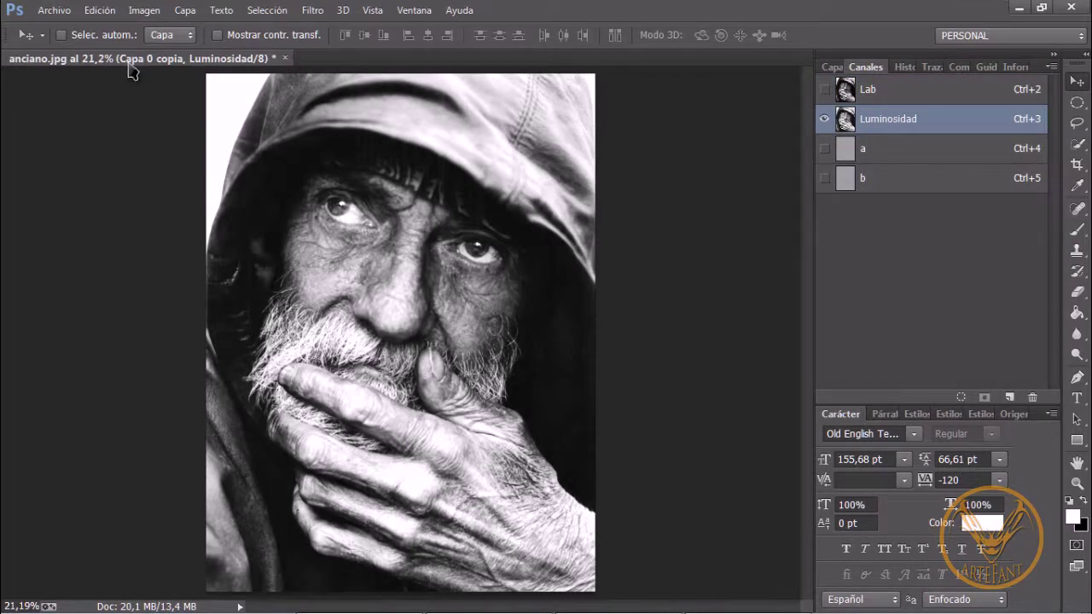
pyautogui.click(142, 11)
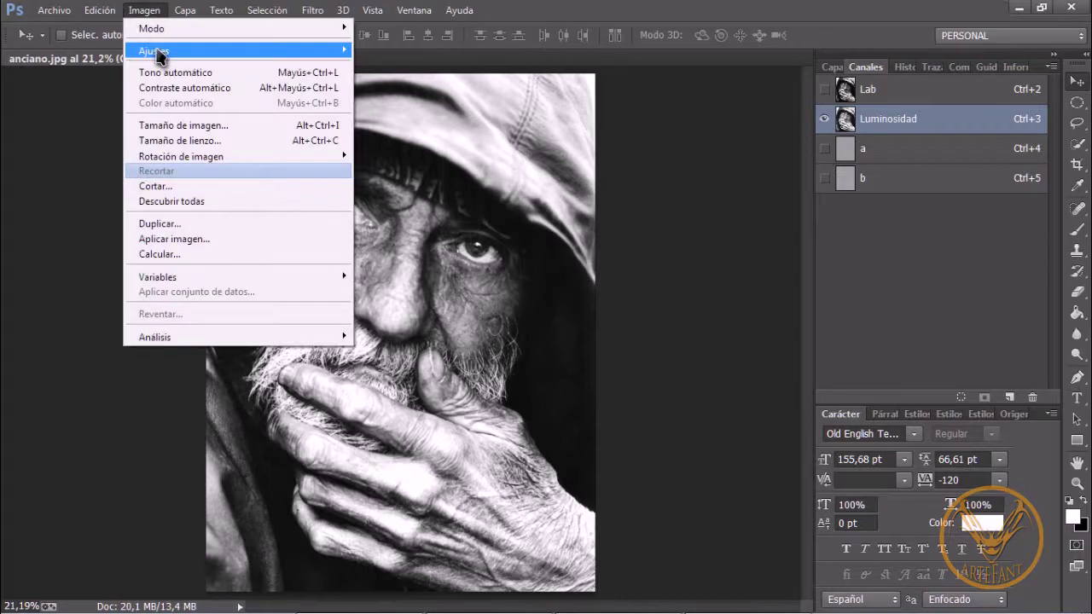
pyautogui.moveTo(159, 57)
pyautogui.click(431, 75)
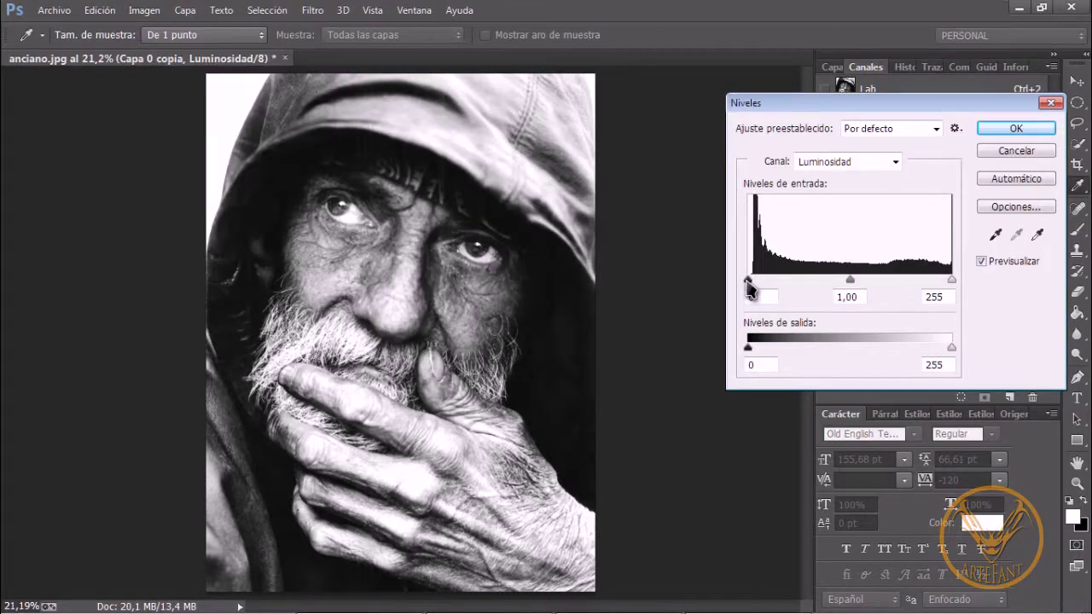
pyautogui.moveTo(749, 281); pyautogui.dragTo(771, 282)
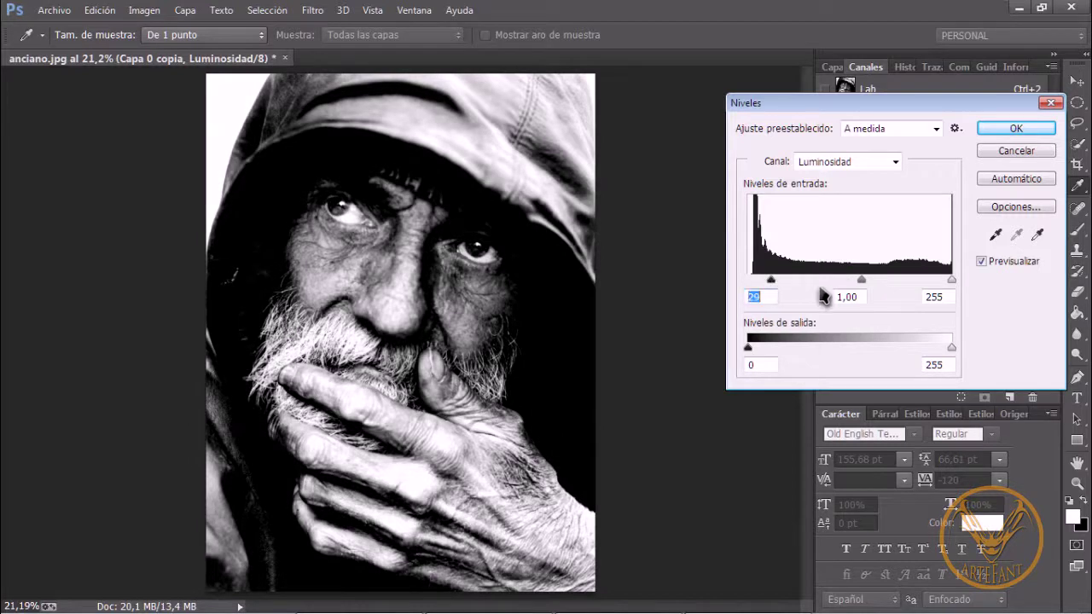
pyautogui.moveTo(951, 280); pyautogui.dragTo(913, 286)
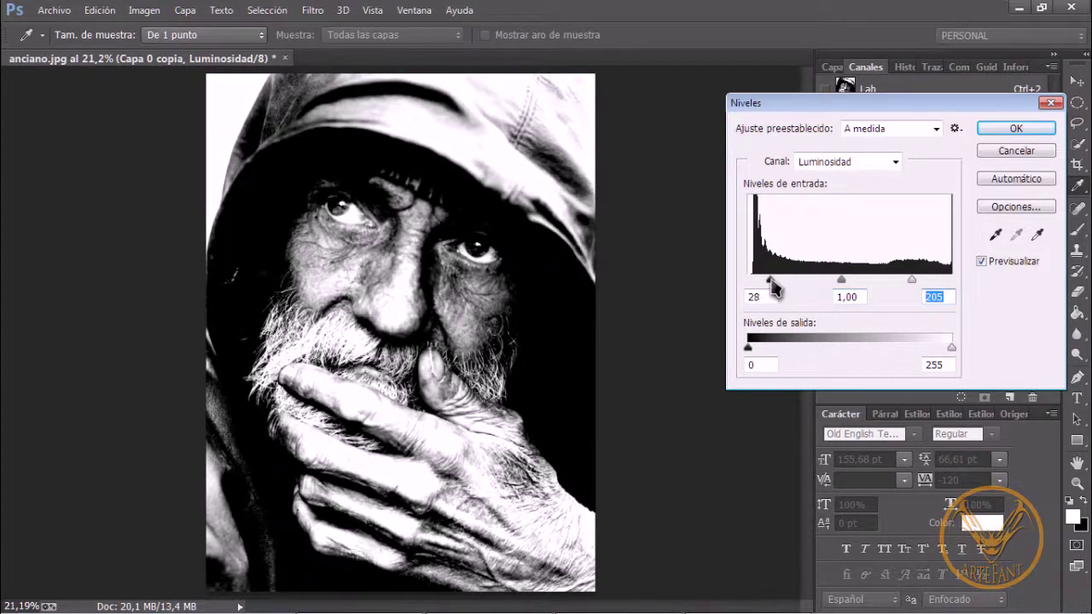
pyautogui.moveTo(770, 282); pyautogui.dragTo(783, 286)
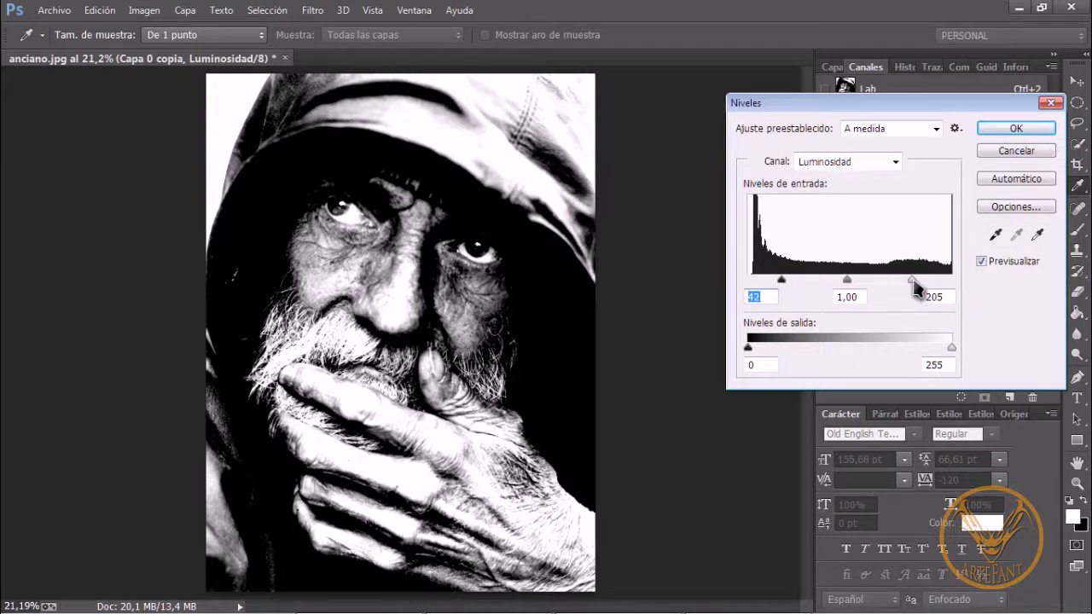
pyautogui.moveTo(913, 283); pyautogui.dragTo(910, 285)
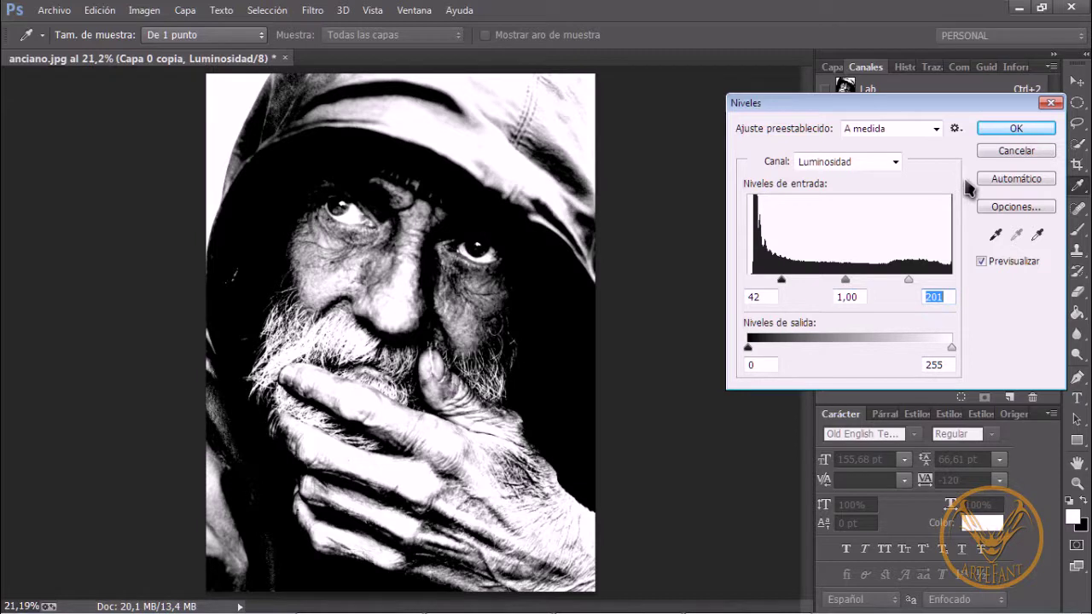
pyautogui.click(1017, 131)
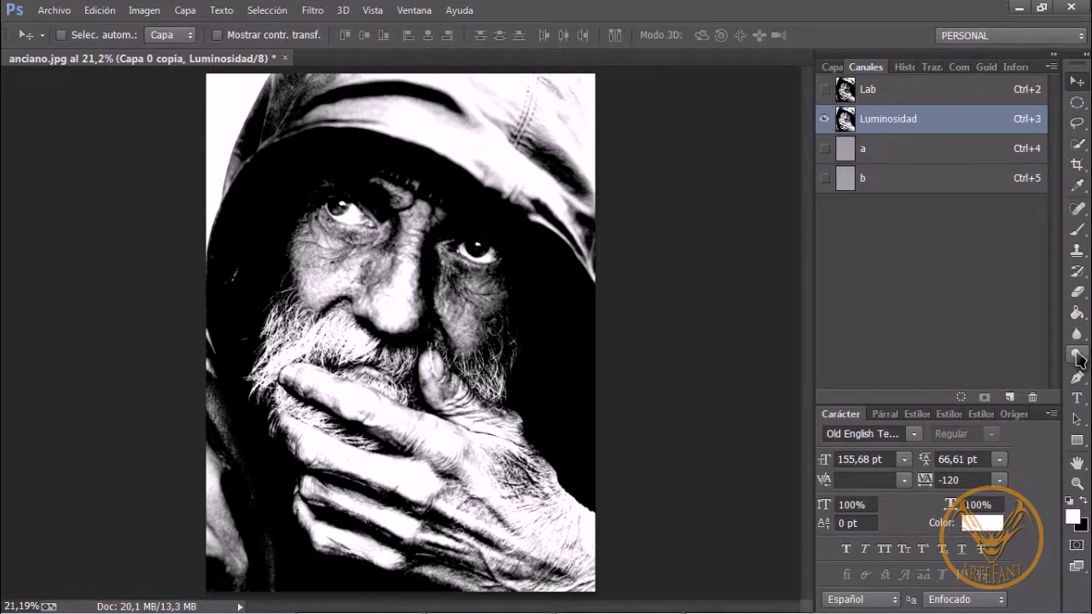
# - Choose the Burn tool (Subexponer) and set its exposure to 14%
pyautogui.click(1077, 355)
pyautogui.click(1031, 353)
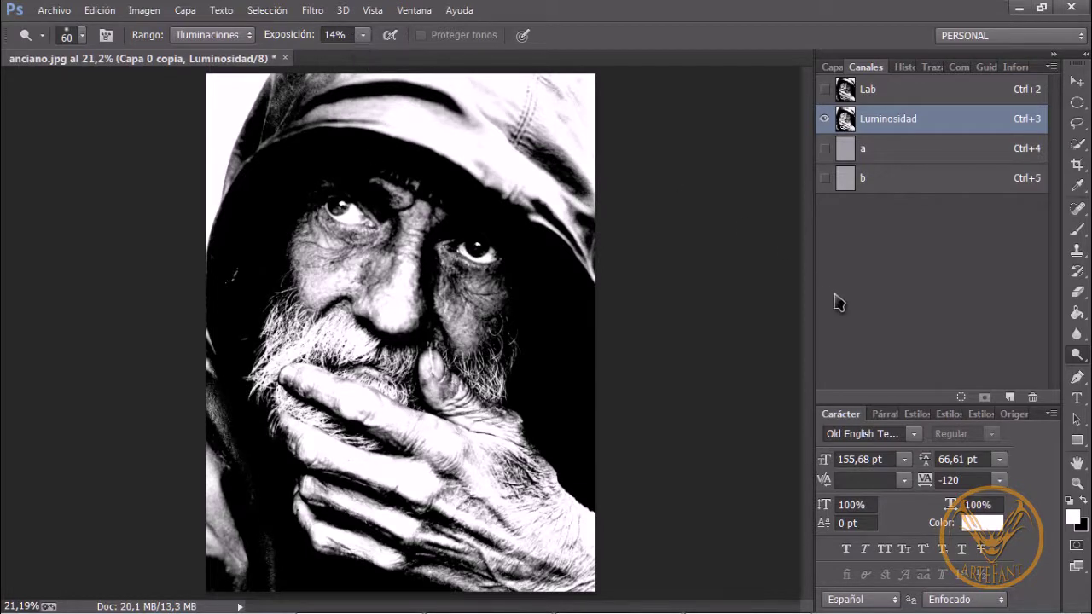
pyautogui.click(1076, 356)
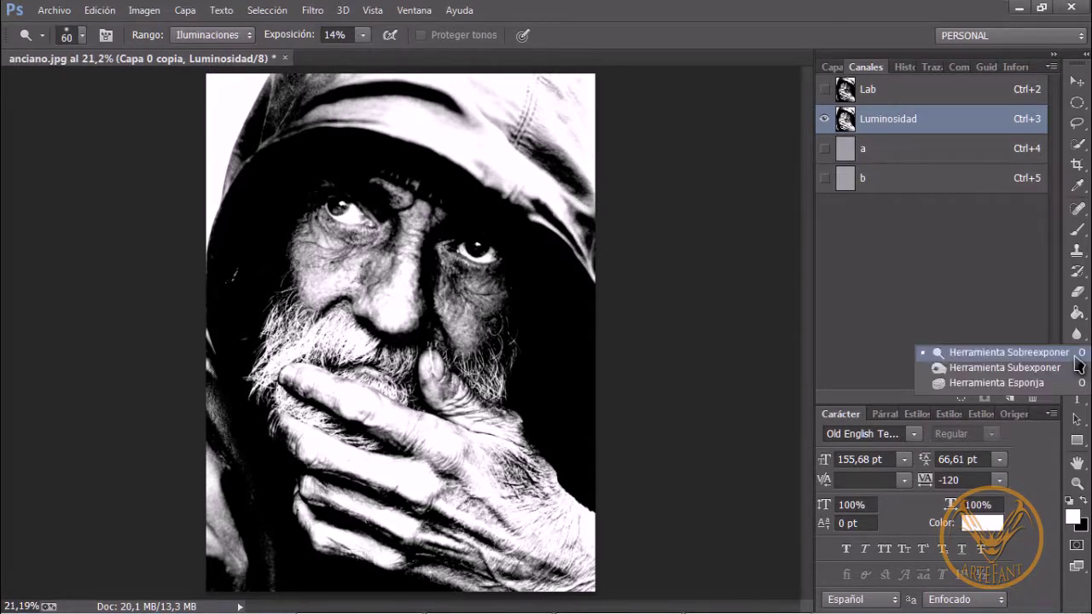
pyautogui.click(1066, 368)
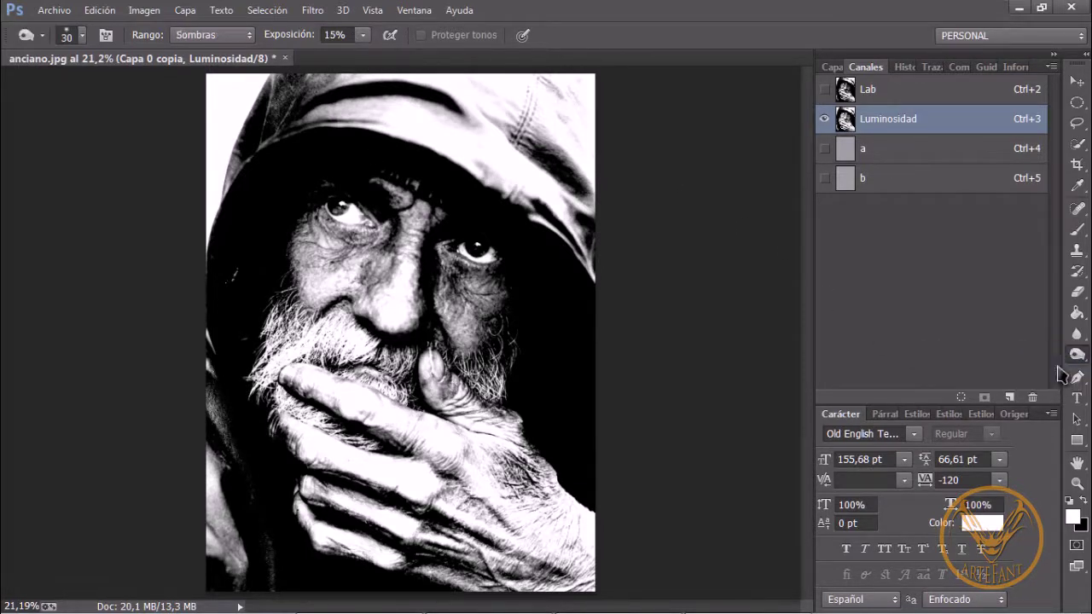
pyautogui.click(362, 35)
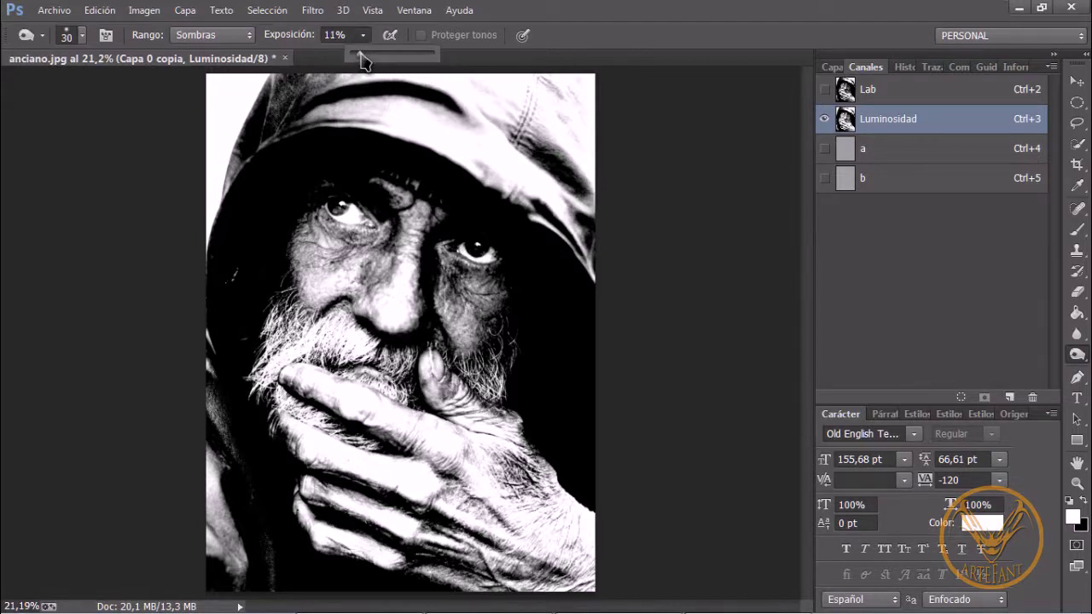
pyautogui.moveTo(363, 59); pyautogui.dragTo(363, 58)
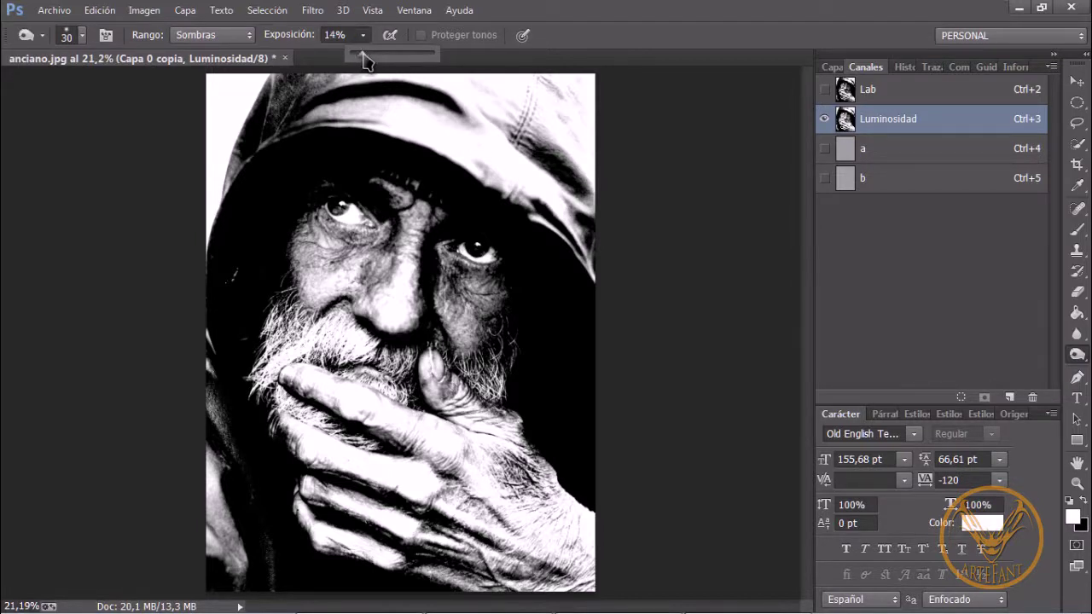
pyautogui.click(602, 52)
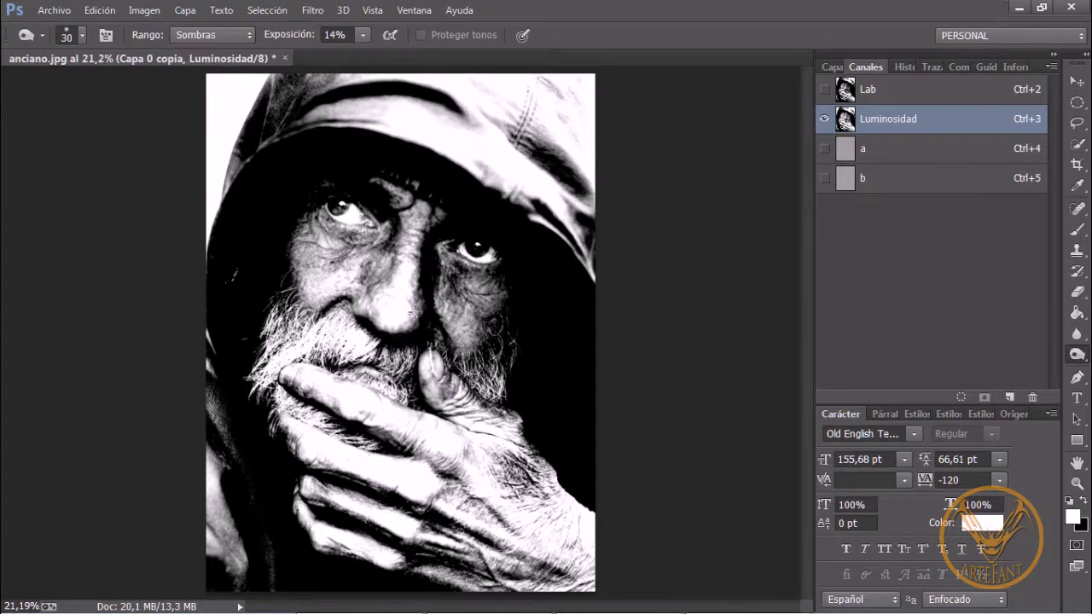
pyautogui.rightClick(1074, 355)
pyautogui.click(1066, 353)
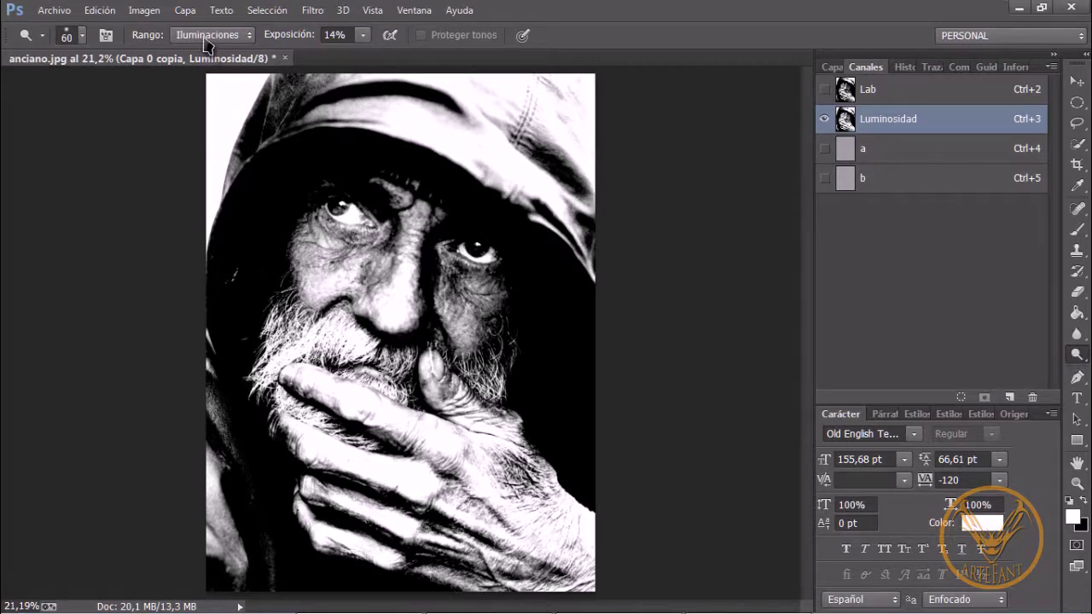
pyautogui.rightClick(1078, 359)
pyautogui.click(1023, 368)
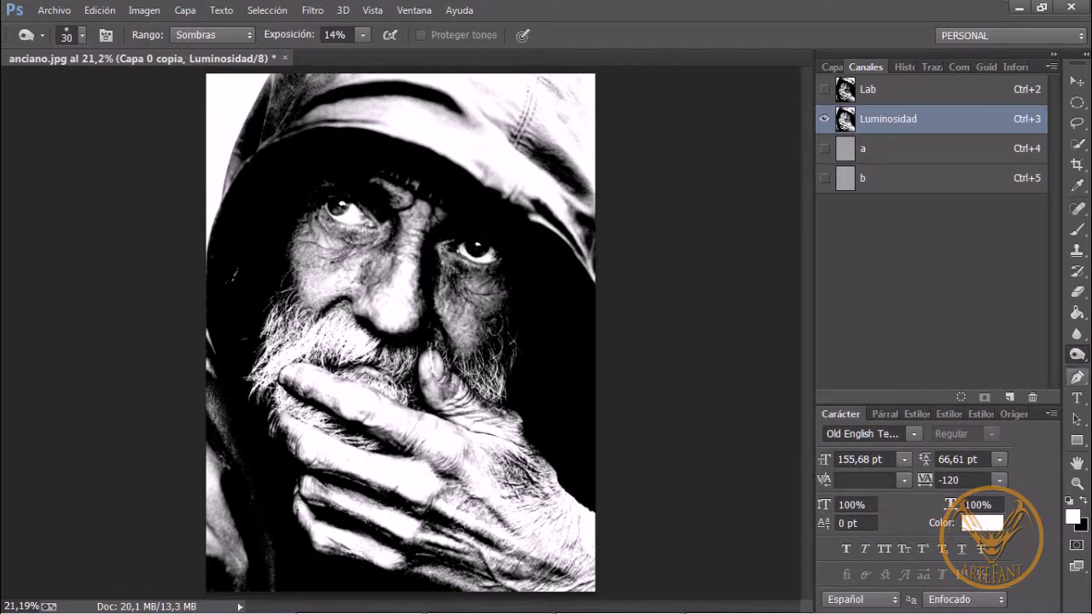
# - Lighten the highlights of the man's face, beard, hand and clothing with the Dodge tool (Sobreexponer), using a brush enlarged to 150 px
pyautogui.rightClick(1077, 355)
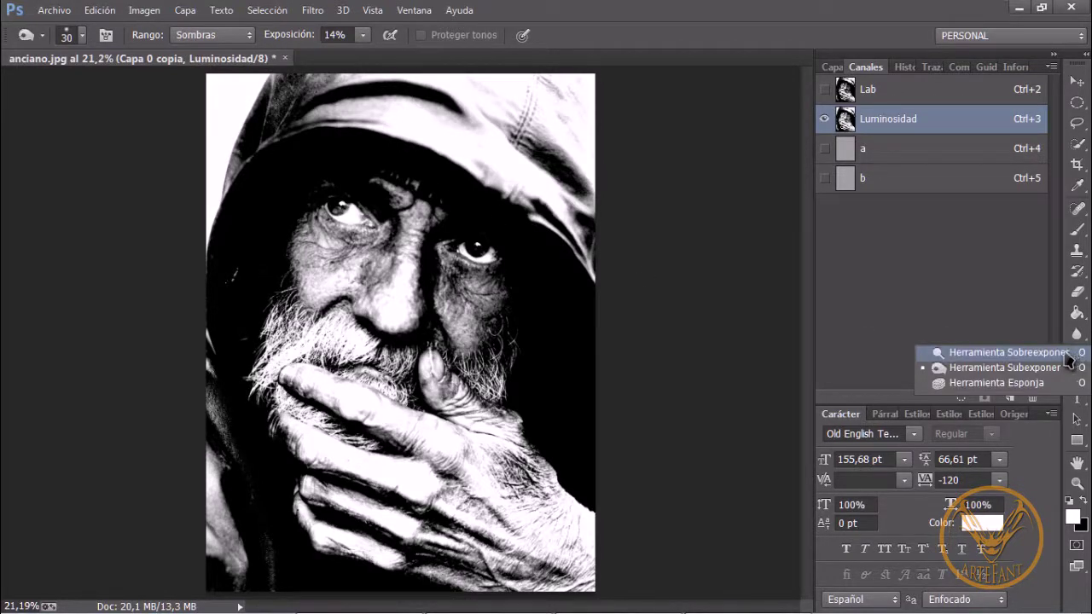
pyautogui.click(1066, 354)
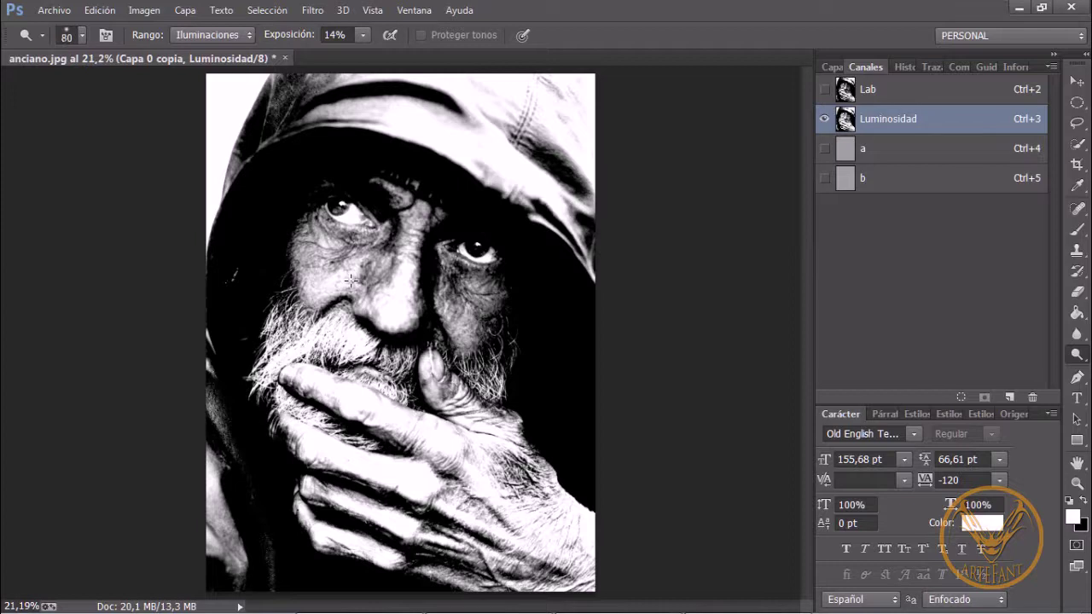
pyautogui.press(']')
pyautogui.press(']')
pyautogui.press(']')
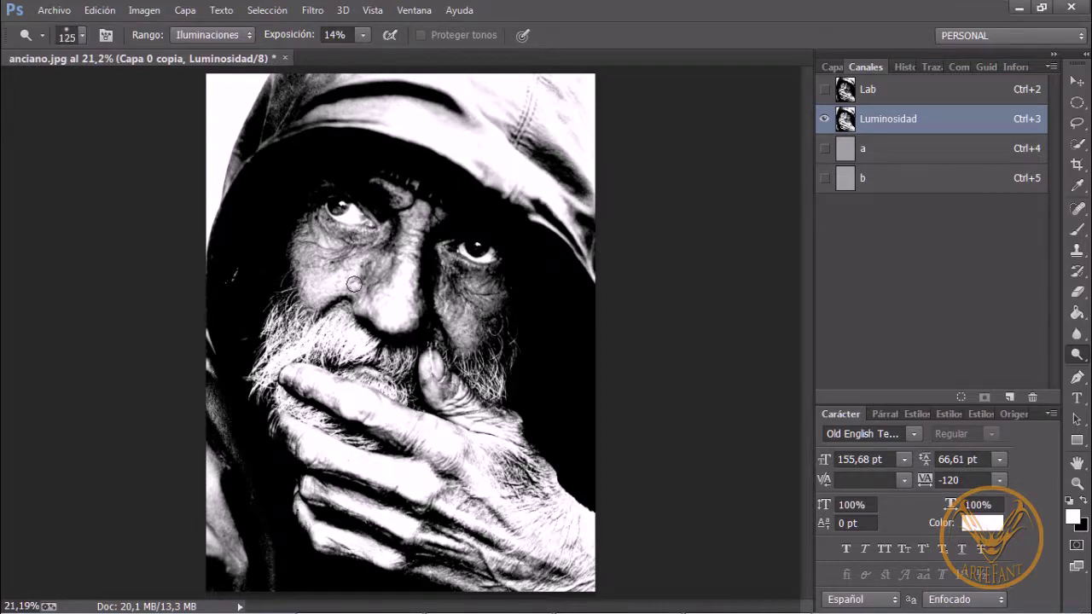
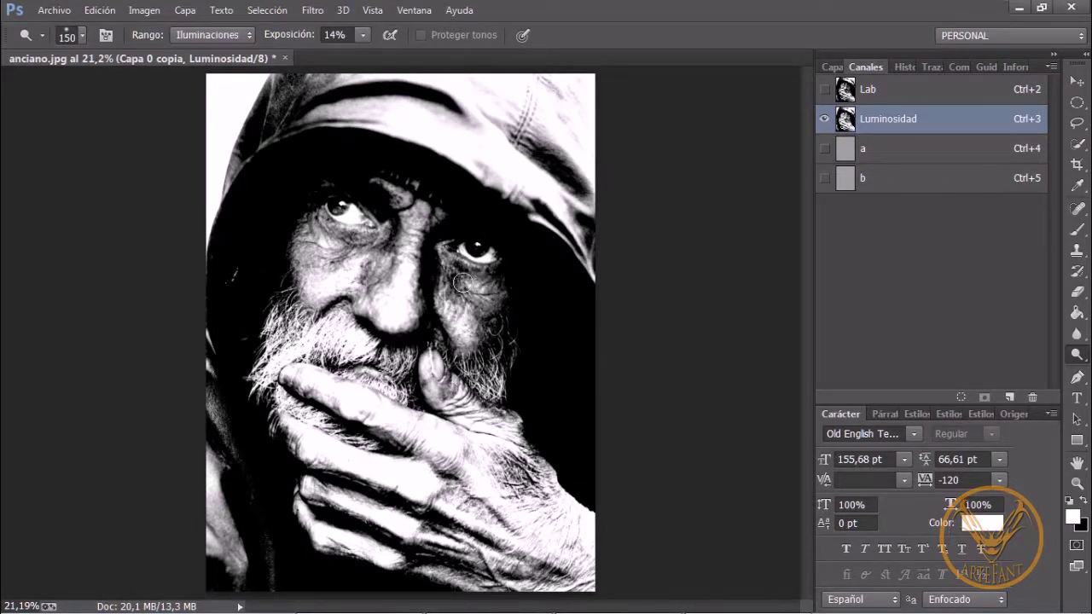
pyautogui.moveTo(496, 202)
pyautogui.mouseDown()
pyautogui.moveTo(413, 280)
pyautogui.moveTo(426, 218)
pyautogui.moveTo(424, 208)
pyautogui.moveTo(414, 214)
pyautogui.moveTo(409, 247)
pyautogui.moveTo(413, 214)
pyautogui.moveTo(395, 329)
pyautogui.moveTo(372, 298)
pyautogui.moveTo(397, 325)
pyautogui.moveTo(407, 270)
pyautogui.moveTo(394, 293)
pyautogui.moveTo(357, 272)
pyautogui.moveTo(308, 285)
pyautogui.moveTo(448, 304)
pyautogui.moveTo(466, 345)
pyautogui.moveTo(447, 294)
pyautogui.moveTo(494, 448)
pyautogui.moveTo(317, 385)
pyautogui.moveTo(427, 448)
pyautogui.moveTo(475, 456)
pyautogui.moveTo(342, 397)
pyautogui.moveTo(477, 470)
pyautogui.moveTo(517, 480)
pyautogui.moveTo(501, 460)
pyautogui.moveTo(526, 479)
pyautogui.moveTo(496, 450)
pyautogui.moveTo(529, 481)
pyautogui.moveTo(529, 524)
pyautogui.moveTo(552, 565)
pyautogui.moveTo(441, 513)
pyautogui.moveTo(554, 574)
pyautogui.moveTo(487, 528)
pyautogui.moveTo(313, 470)
pyautogui.moveTo(486, 555)
pyautogui.moveTo(425, 537)
pyautogui.moveTo(475, 564)
pyautogui.moveTo(550, 565)
pyautogui.moveTo(452, 573)
pyautogui.moveTo(519, 505)
pyautogui.moveTo(501, 440)
pyautogui.moveTo(516, 422)
pyautogui.moveTo(462, 395)
pyautogui.moveTo(465, 459)
pyautogui.moveTo(376, 422)
pyautogui.mouseUp()
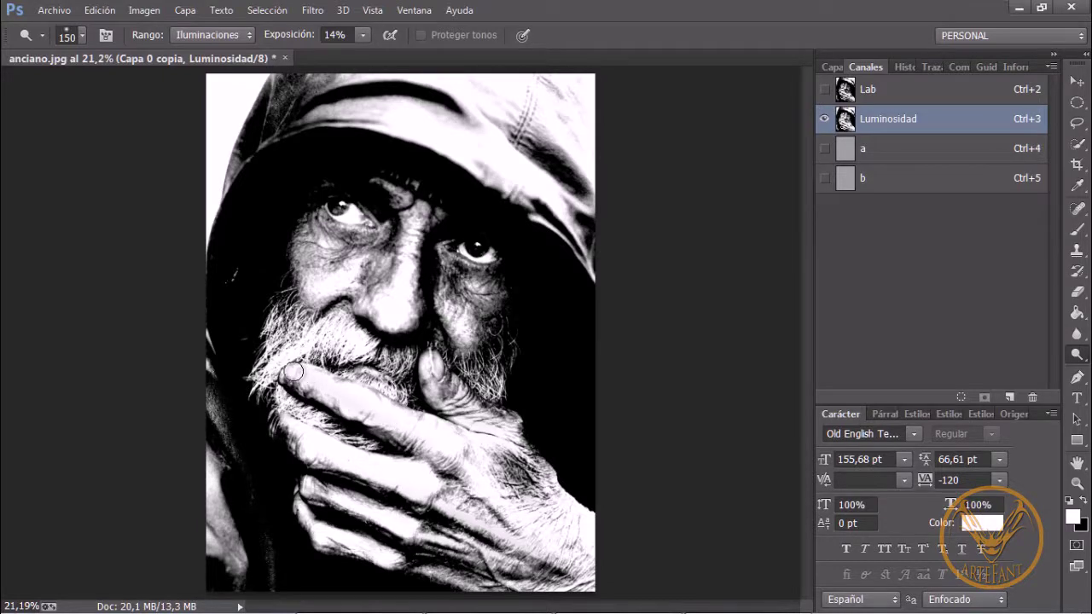
pyautogui.moveTo(397, 234)
pyautogui.mouseDown()
pyautogui.moveTo(371, 285)
pyautogui.moveTo(393, 239)
pyautogui.moveTo(371, 276)
pyautogui.moveTo(350, 278)
pyautogui.moveTo(388, 237)
pyautogui.moveTo(359, 276)
pyautogui.moveTo(411, 231)
pyautogui.moveTo(388, 312)
pyautogui.moveTo(432, 281)
pyautogui.moveTo(436, 259)
pyautogui.moveTo(483, 285)
pyautogui.moveTo(442, 269)
pyautogui.moveTo(462, 297)
pyautogui.moveTo(439, 265)
pyautogui.moveTo(443, 277)
pyautogui.moveTo(424, 284)
pyautogui.moveTo(423, 247)
pyautogui.moveTo(439, 326)
pyautogui.moveTo(442, 301)
pyautogui.moveTo(463, 339)
pyautogui.moveTo(473, 292)
pyautogui.moveTo(489, 291)
pyautogui.moveTo(445, 270)
pyautogui.moveTo(418, 210)
pyautogui.moveTo(413, 246)
pyautogui.moveTo(457, 156)
pyautogui.moveTo(452, 136)
pyautogui.moveTo(359, 123)
pyautogui.moveTo(439, 127)
pyautogui.moveTo(557, 197)
pyautogui.moveTo(451, 152)
pyautogui.moveTo(522, 148)
pyautogui.moveTo(573, 180)
pyautogui.moveTo(534, 156)
pyautogui.moveTo(573, 176)
pyautogui.moveTo(551, 88)
pyautogui.moveTo(568, 105)
pyautogui.moveTo(586, 145)
pyautogui.moveTo(443, 109)
pyautogui.moveTo(343, 107)
pyautogui.moveTo(319, 118)
pyautogui.moveTo(415, 113)
pyautogui.moveTo(344, 111)
pyautogui.moveTo(464, 132)
pyautogui.mouseUp()
pyautogui.moveTo(390, 252)
pyautogui.mouseDown()
pyautogui.moveTo(418, 252)
pyautogui.moveTo(429, 339)
pyautogui.moveTo(376, 303)
pyautogui.mouseUp()
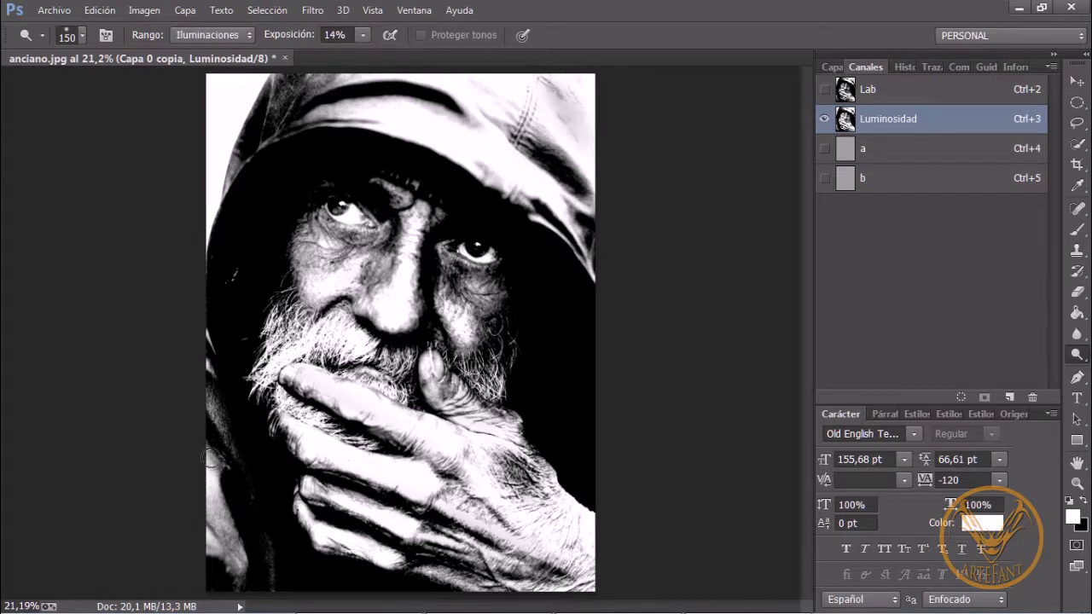
pyautogui.moveTo(209, 458)
pyautogui.mouseDown()
pyautogui.moveTo(206, 500)
pyautogui.moveTo(204, 474)
pyautogui.moveTo(231, 557)
pyautogui.moveTo(207, 464)
pyautogui.moveTo(216, 511)
pyautogui.moveTo(255, 390)
pyautogui.moveTo(233, 415)
pyautogui.moveTo(230, 446)
pyautogui.moveTo(202, 375)
pyautogui.moveTo(231, 450)
pyautogui.mouseUp()
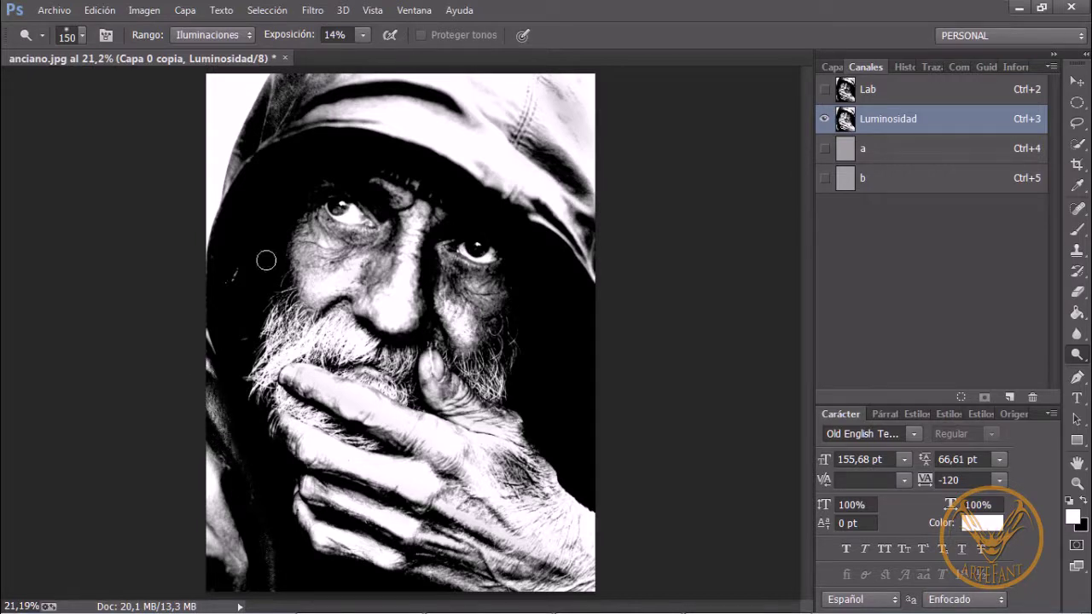
pyautogui.moveTo(267, 260)
pyautogui.mouseDown()
pyautogui.moveTo(231, 305)
pyautogui.moveTo(287, 336)
pyautogui.moveTo(343, 340)
pyautogui.moveTo(270, 377)
pyautogui.moveTo(368, 345)
pyautogui.moveTo(396, 371)
pyautogui.mouseUp()
pyautogui.moveTo(478, 376)
pyautogui.mouseDown()
pyautogui.moveTo(489, 386)
pyautogui.moveTo(499, 377)
pyautogui.moveTo(471, 369)
pyautogui.moveTo(490, 392)
pyautogui.moveTo(397, 401)
pyautogui.moveTo(375, 384)
pyautogui.moveTo(355, 435)
pyautogui.moveTo(334, 436)
pyautogui.moveTo(289, 403)
pyautogui.moveTo(306, 411)
pyautogui.moveTo(367, 368)
pyautogui.moveTo(384, 375)
pyautogui.moveTo(375, 367)
pyautogui.mouseUp()
pyautogui.moveTo(362, 223); pyautogui.dragTo(354, 216)
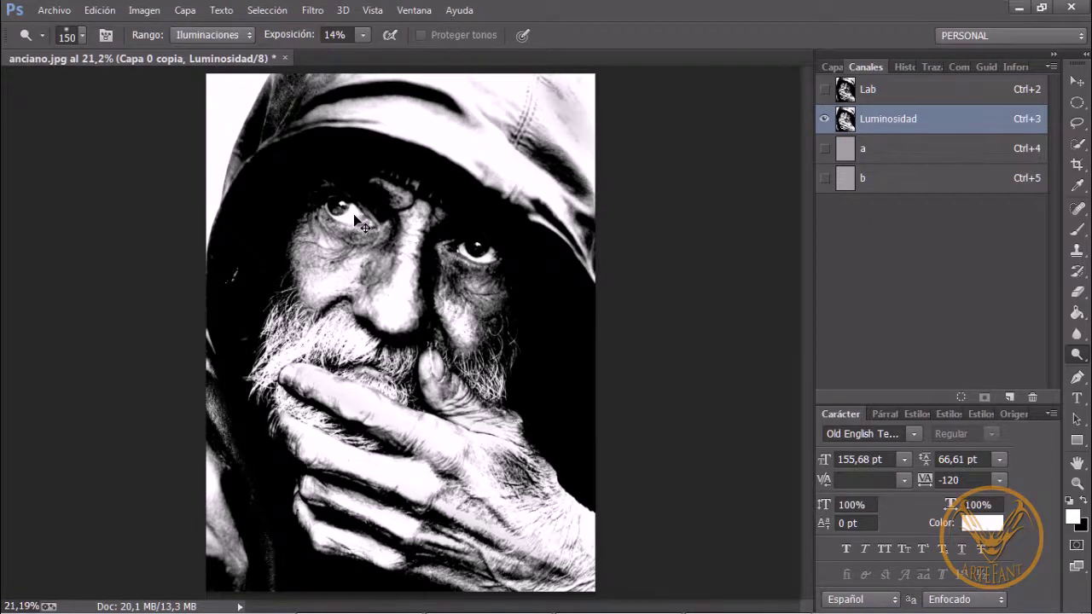
# - Lighten the whites and inner corners of both eyes with the Dodge tool, using brush sizes of 80 px and 30 px
pyautogui.hotkey('ctrl', '+')
pyautogui.hotkey('ctrl', '+')
pyautogui.hotkey('ctrl', '+')
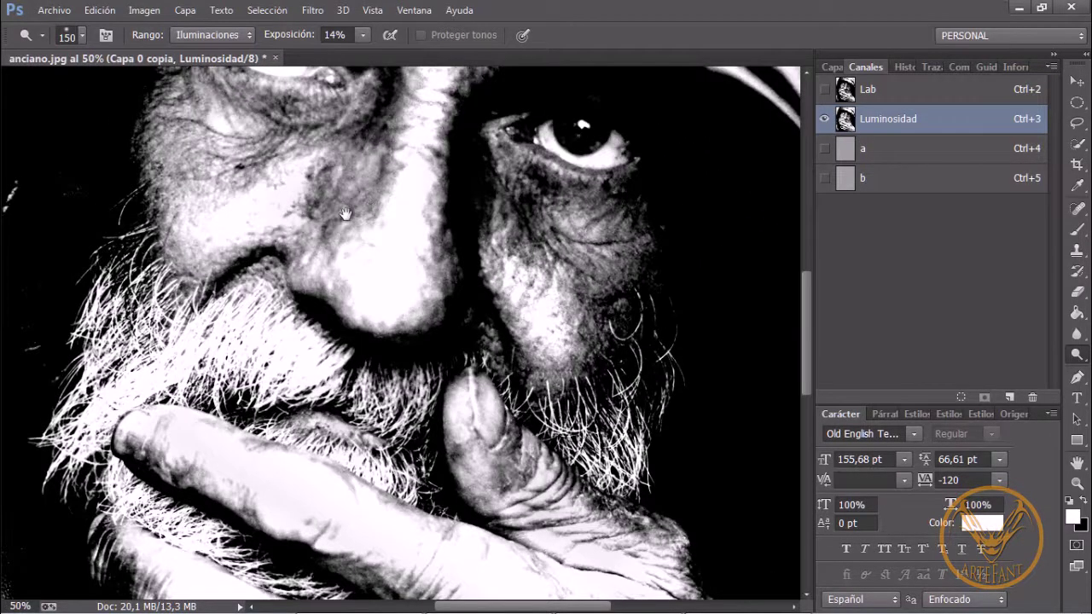
pyautogui.moveTo(346, 213); pyautogui.dragTo(324, 273)
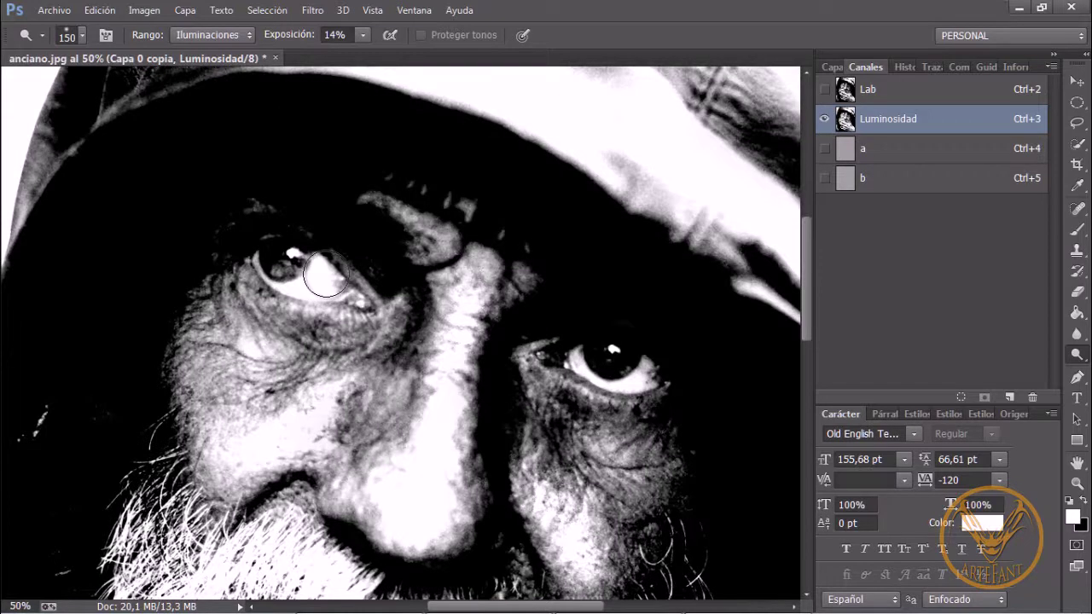
pyautogui.press('[')
pyautogui.press('[')
pyautogui.press('[')
pyautogui.press('[')
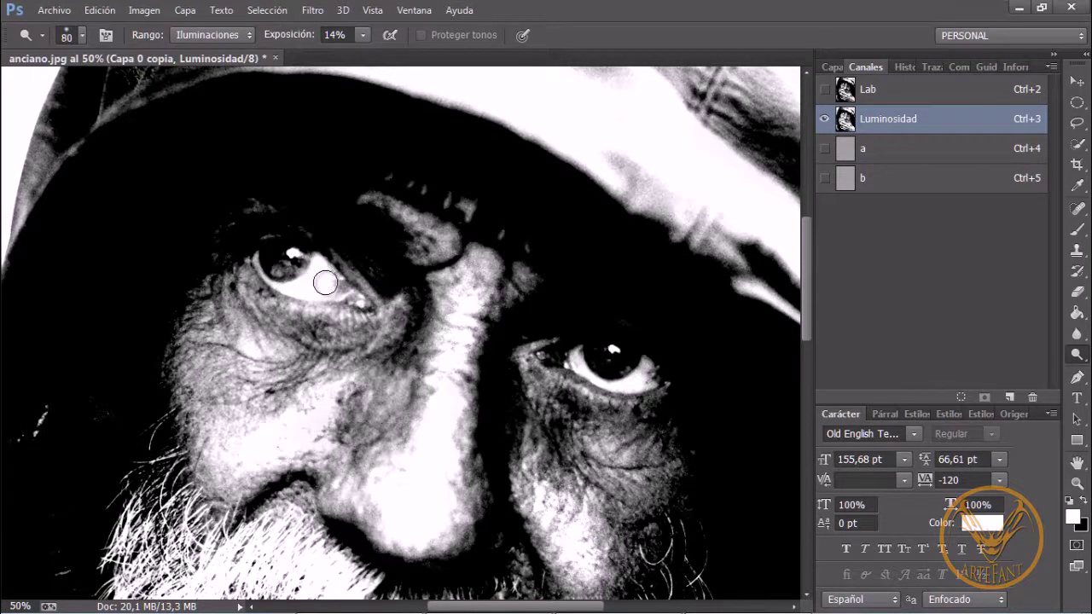
pyautogui.moveTo(325, 282)
pyautogui.mouseDown()
pyautogui.moveTo(321, 261)
pyautogui.moveTo(337, 290)
pyautogui.moveTo(312, 284)
pyautogui.moveTo(371, 303)
pyautogui.mouseUp()
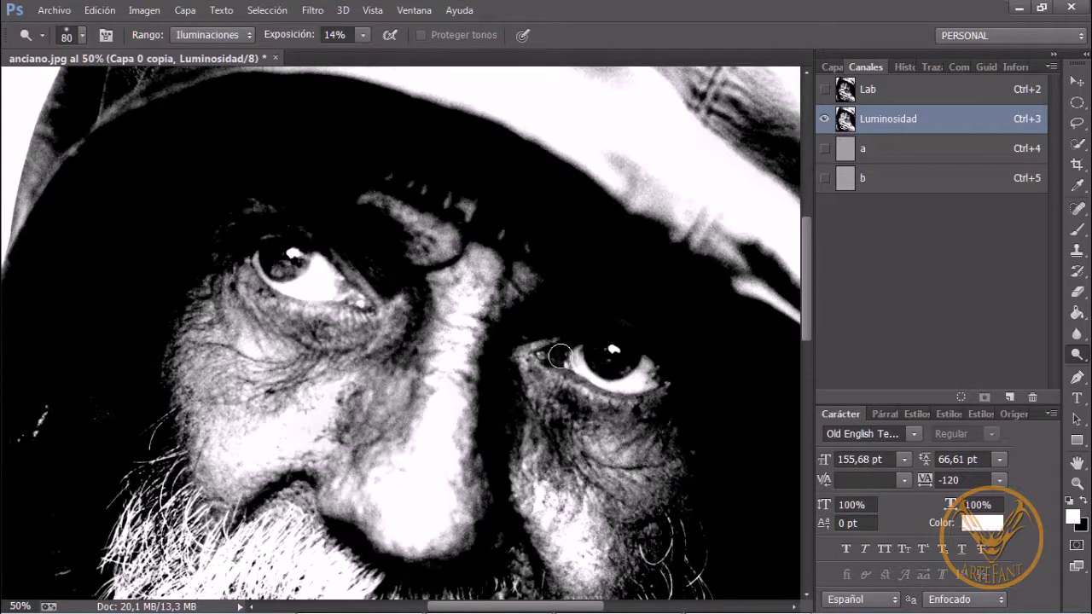
pyautogui.press('[')
pyautogui.press('[')
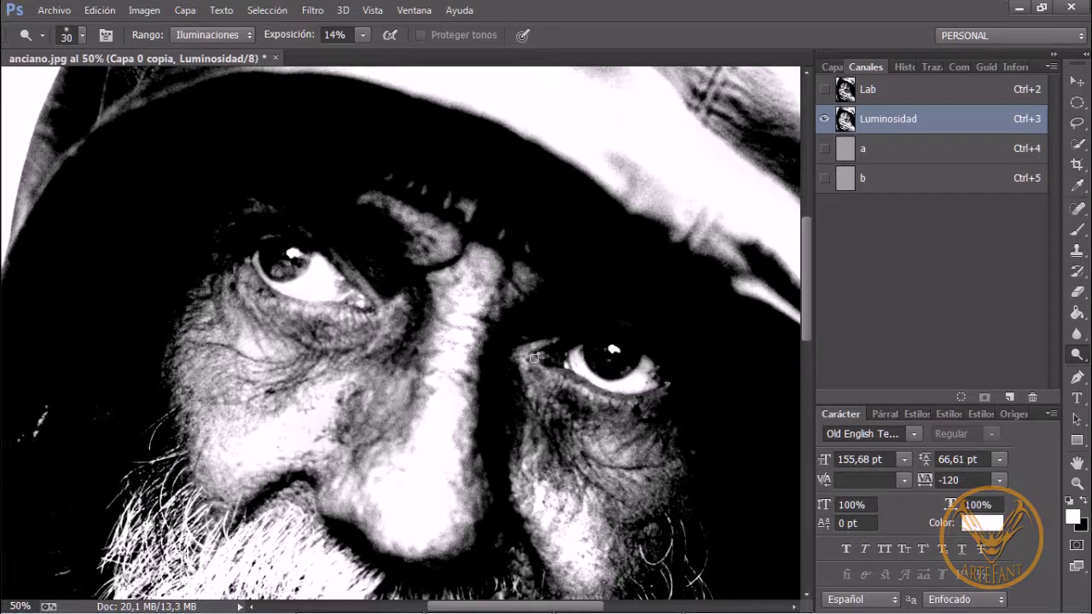
pyautogui.hotkey('ctrl', '0')
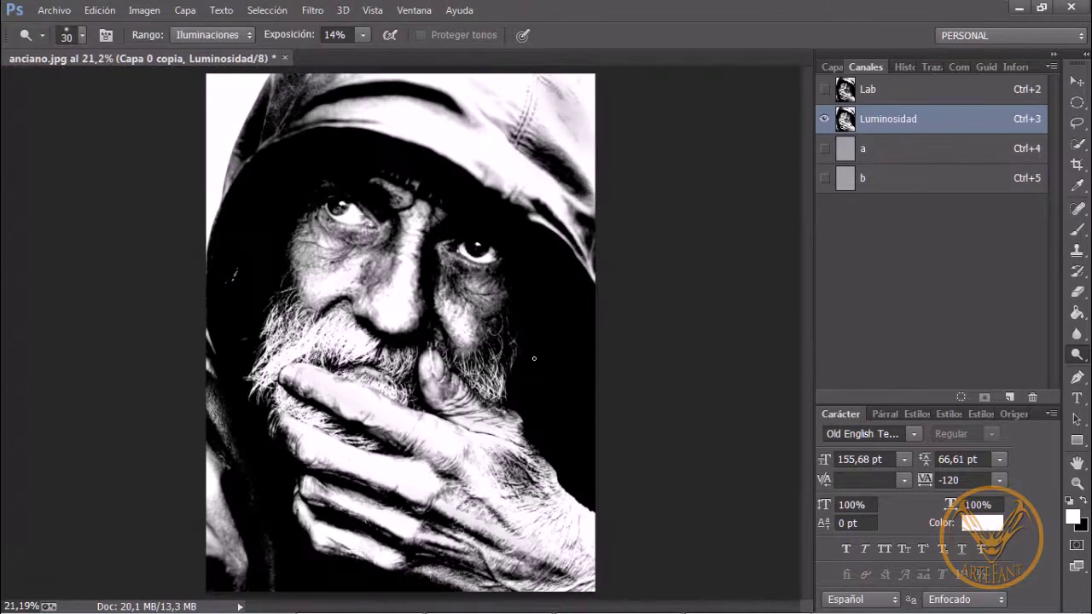
# - Reactivate the composite Lab channel and convert the image to RGB colour mode without merging the layers
pyautogui.click(853, 89)
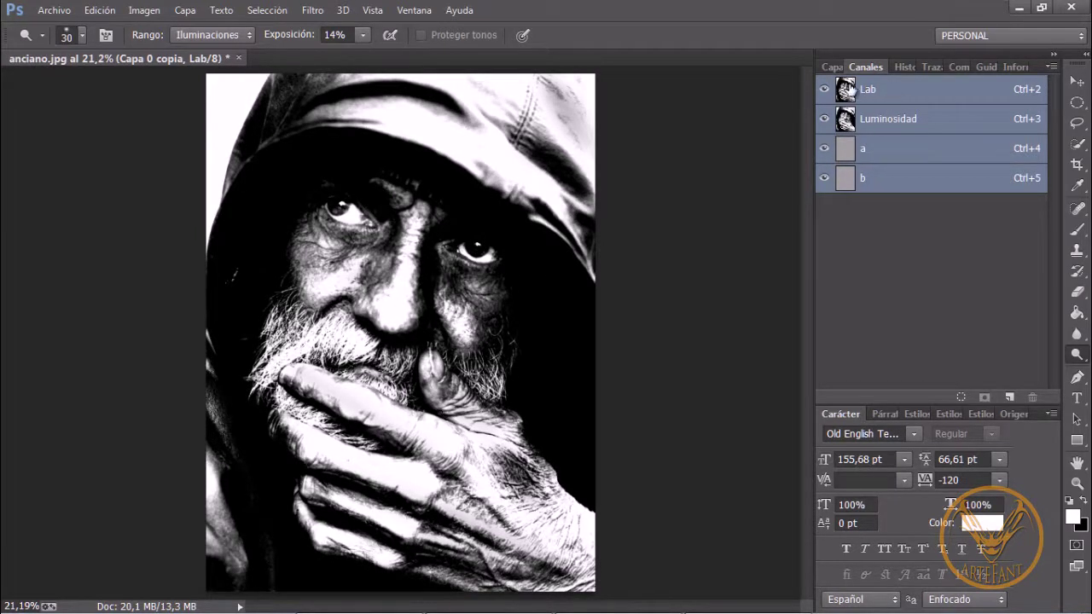
pyautogui.click(835, 68)
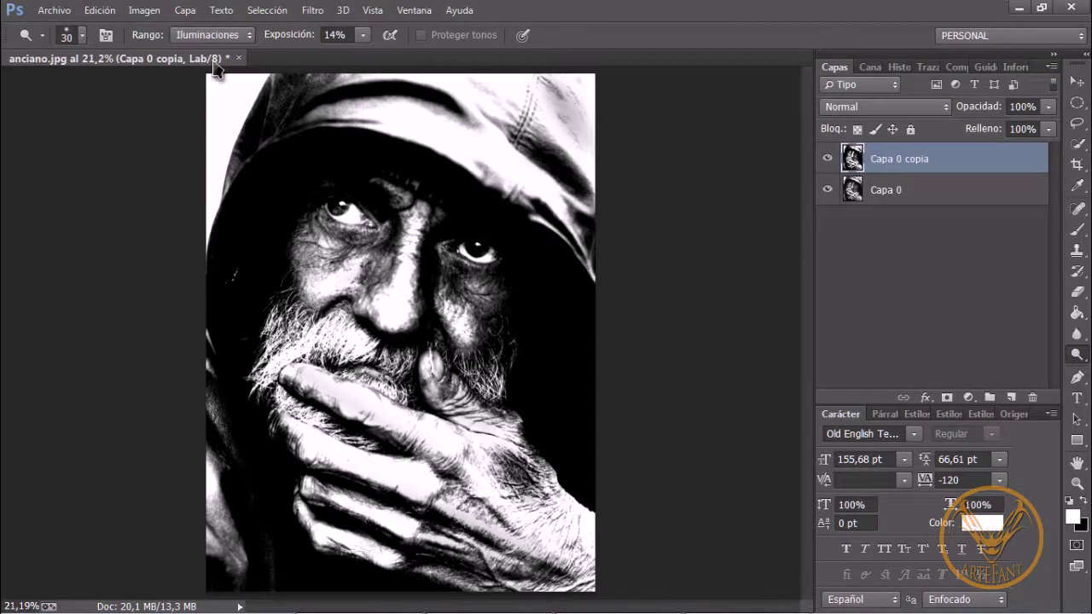
pyautogui.click(144, 16)
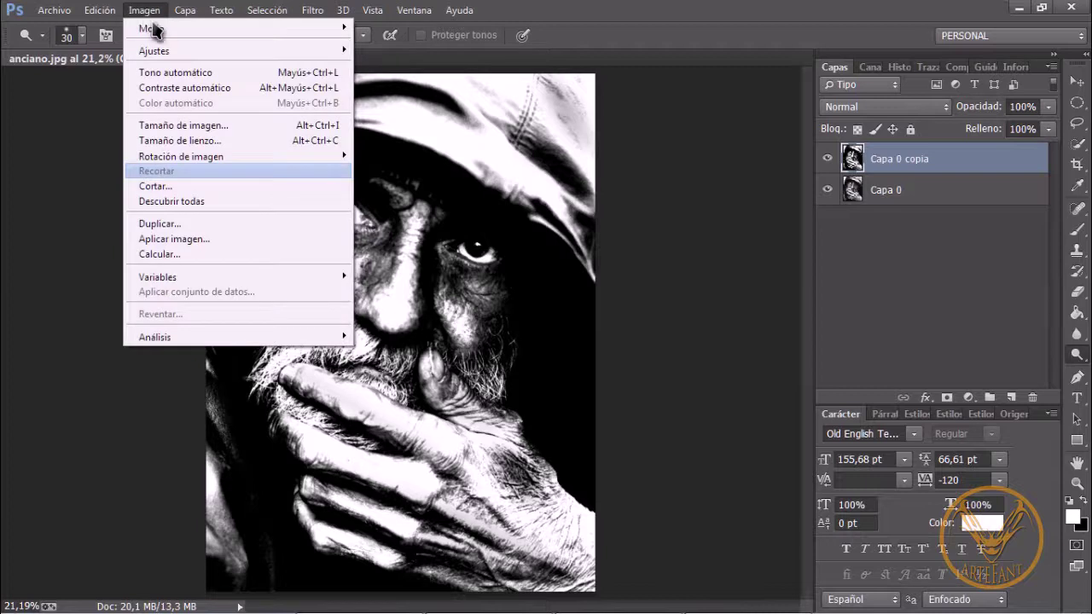
pyautogui.moveTo(183, 42)
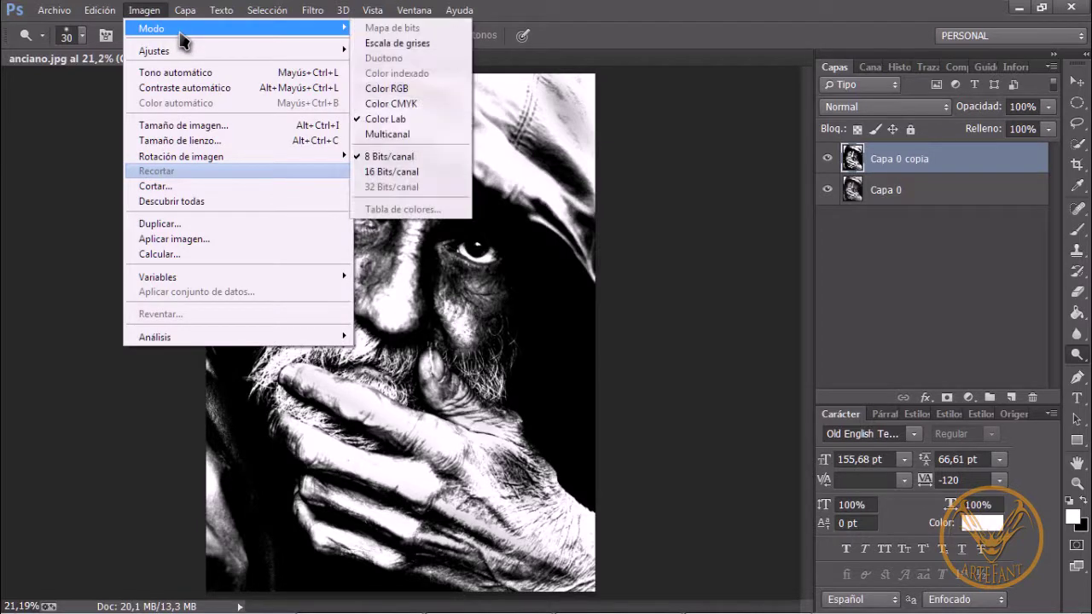
pyautogui.click(408, 89)
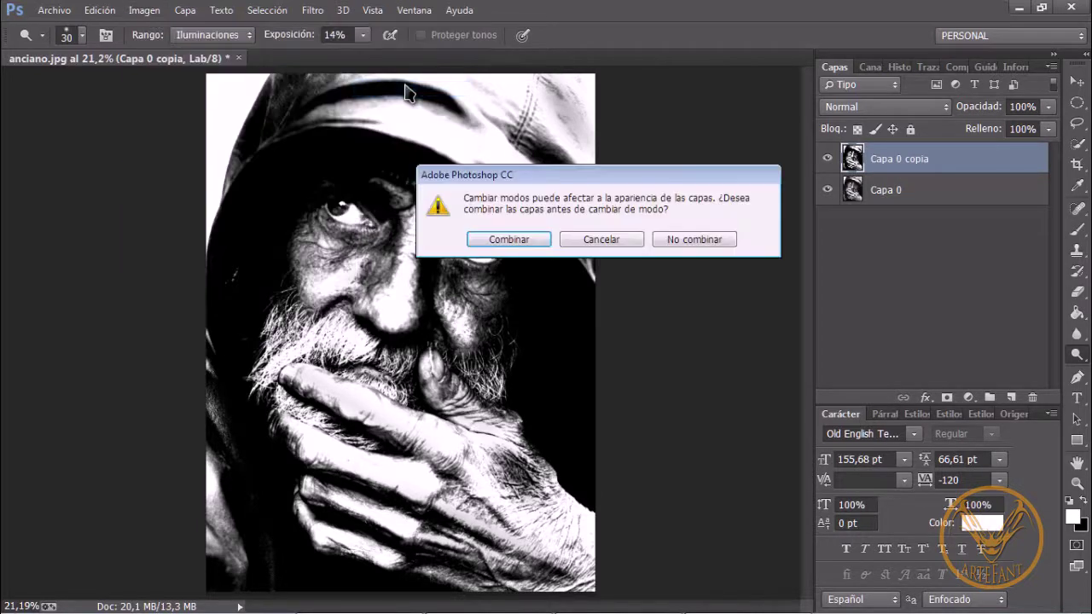
pyautogui.click(722, 240)
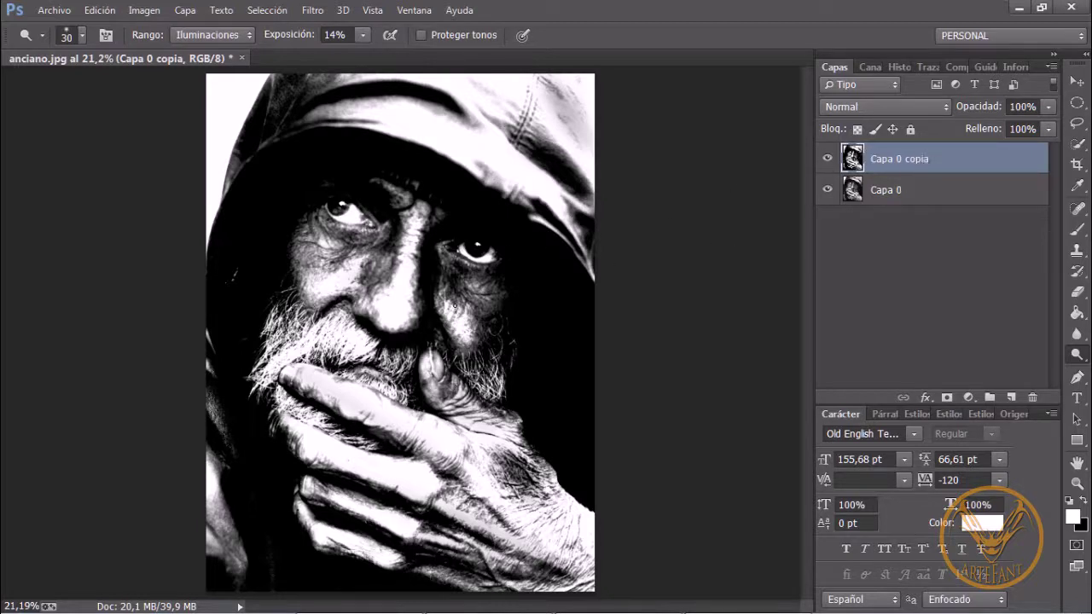
# - Add a Curves adjustment layer above Capa 0 copia and raise its Rojo curve at input 108 to output 159
pyautogui.press('v')
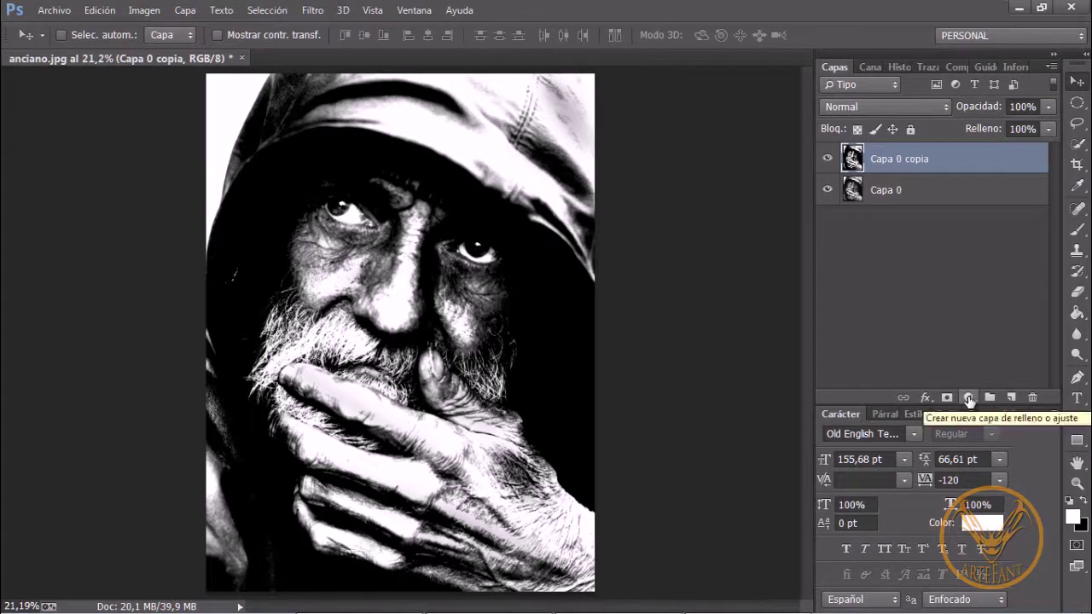
pyautogui.click(969, 399)
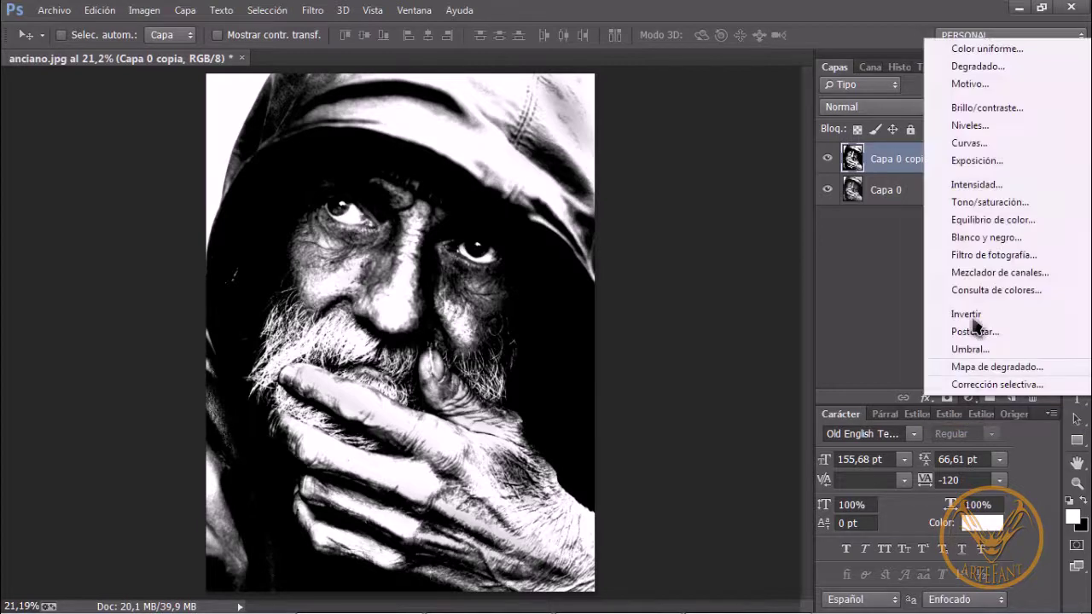
pyautogui.click(967, 143)
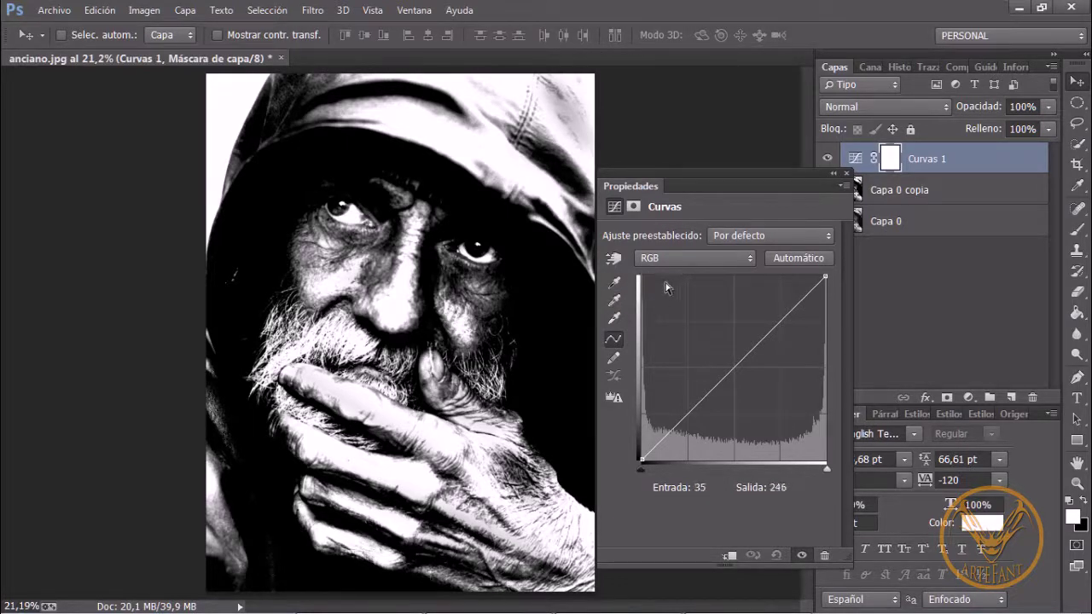
pyautogui.click(708, 259)
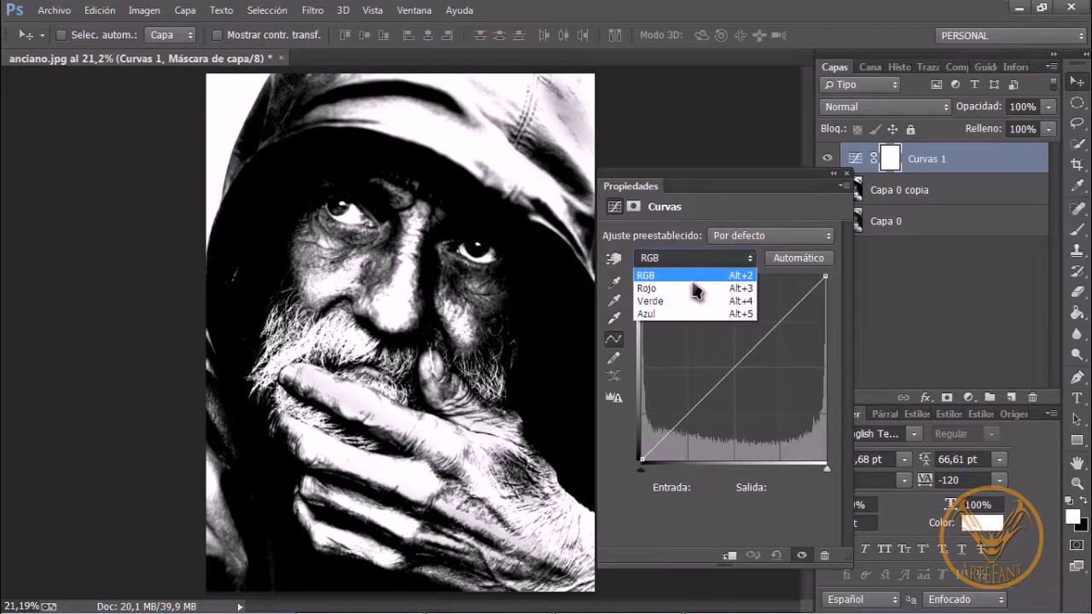
pyautogui.click(693, 288)
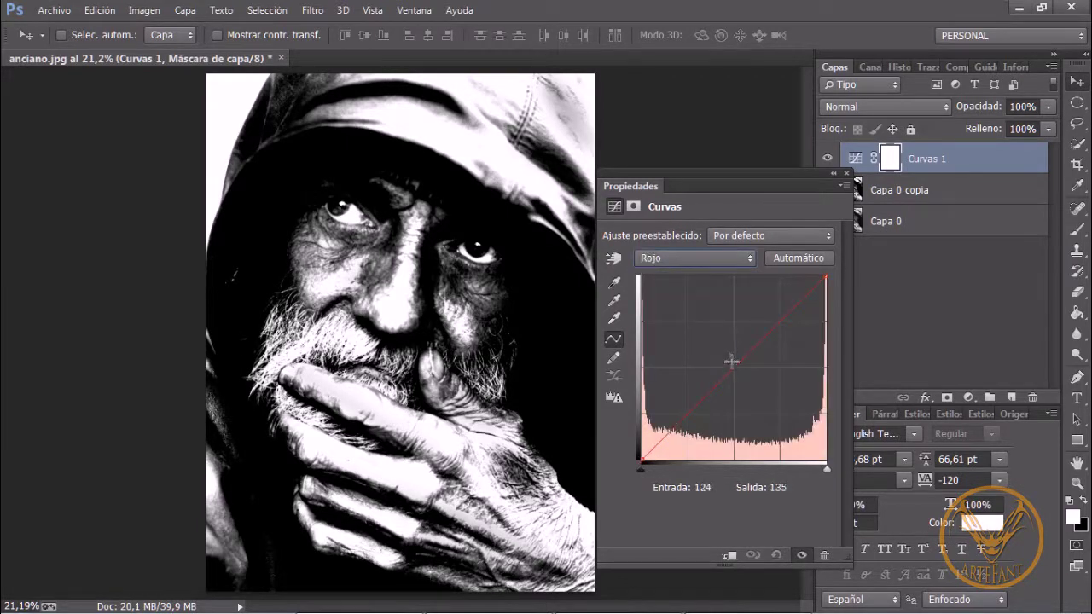
pyautogui.moveTo(735, 367); pyautogui.dragTo(719, 345)
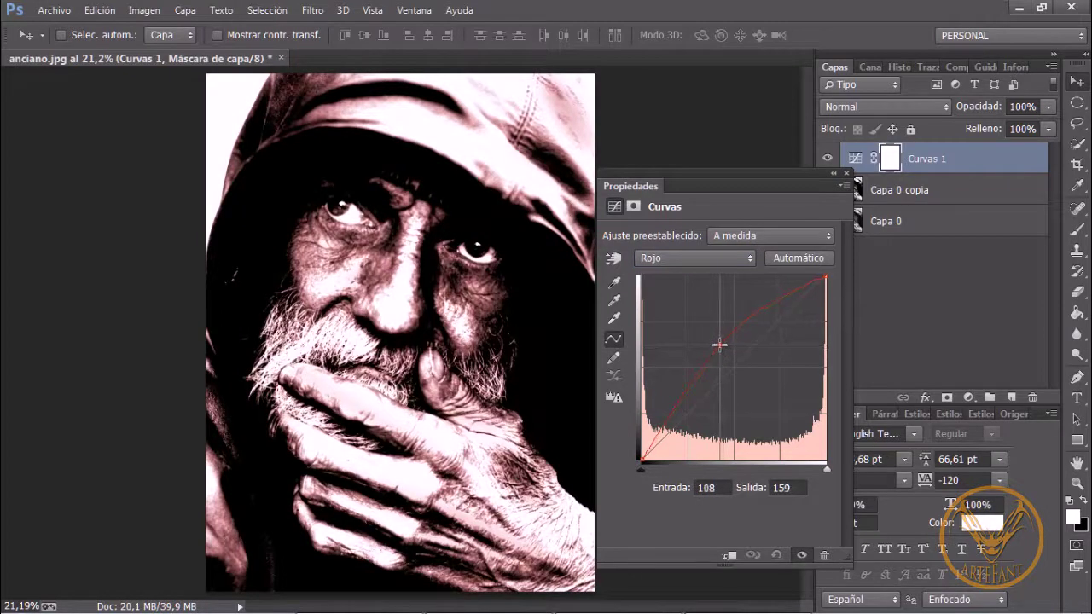
# - Lower the Azul curve to output 104 at input 141 and the Verde curve to output 125 at input 130
pyautogui.click(682, 258)
pyautogui.click(678, 314)
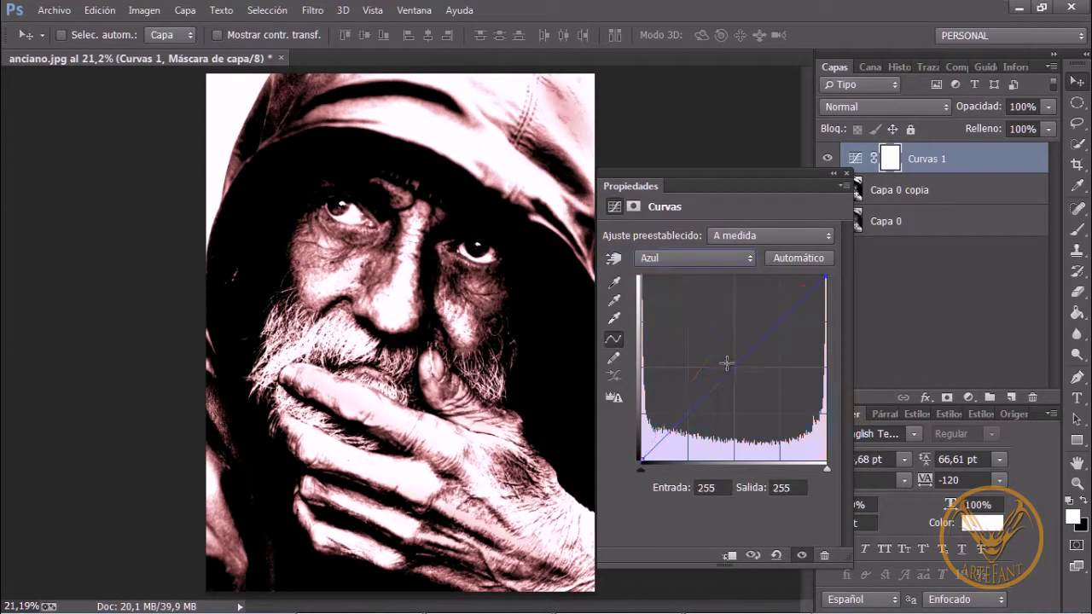
pyautogui.moveTo(734, 369); pyautogui.dragTo(745, 380)
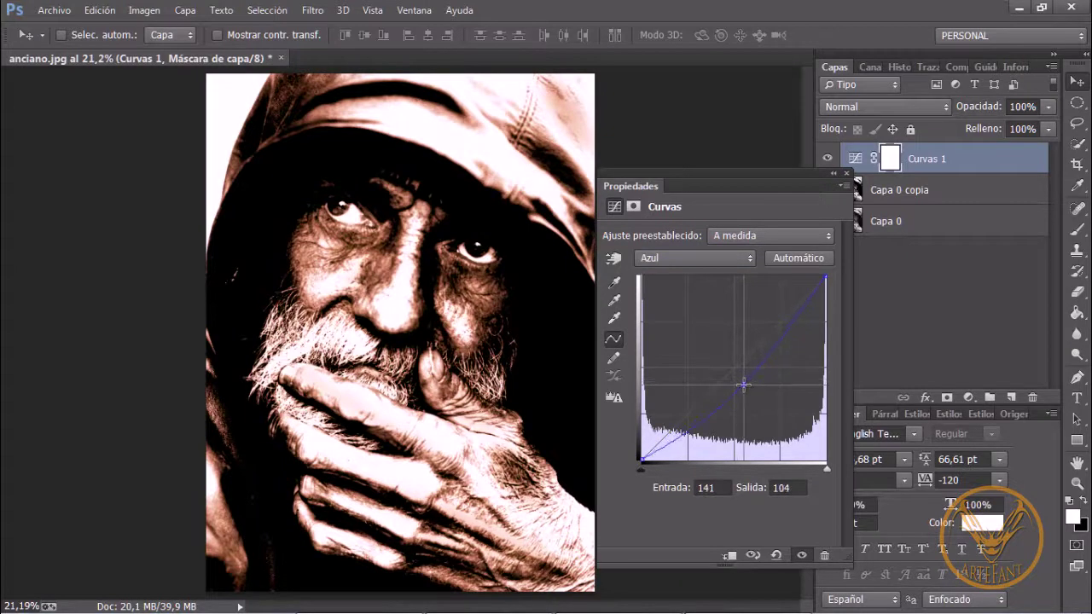
pyautogui.click(687, 258)
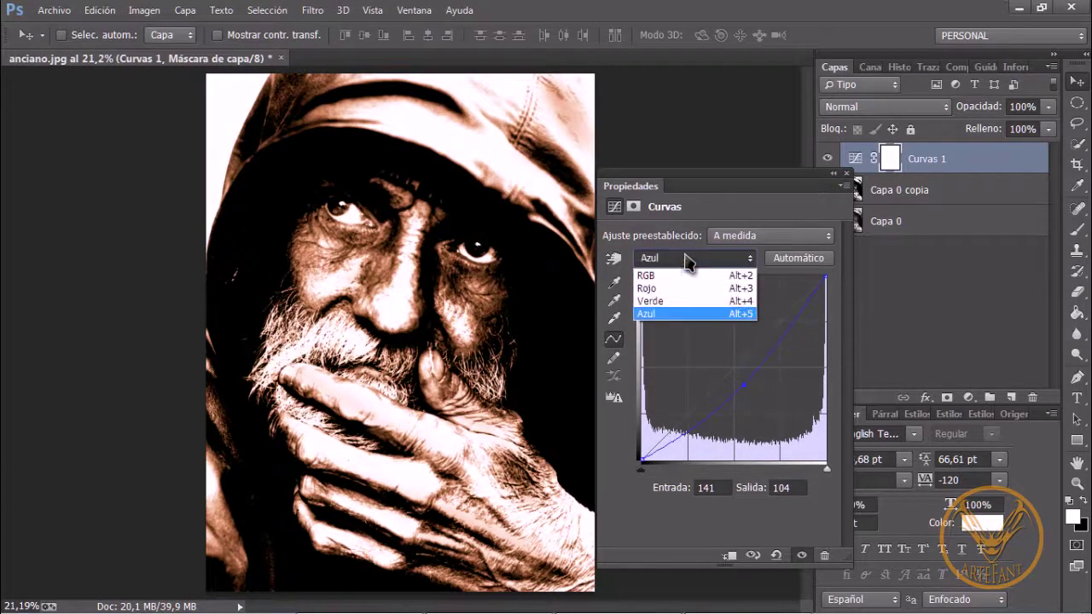
pyautogui.click(670, 302)
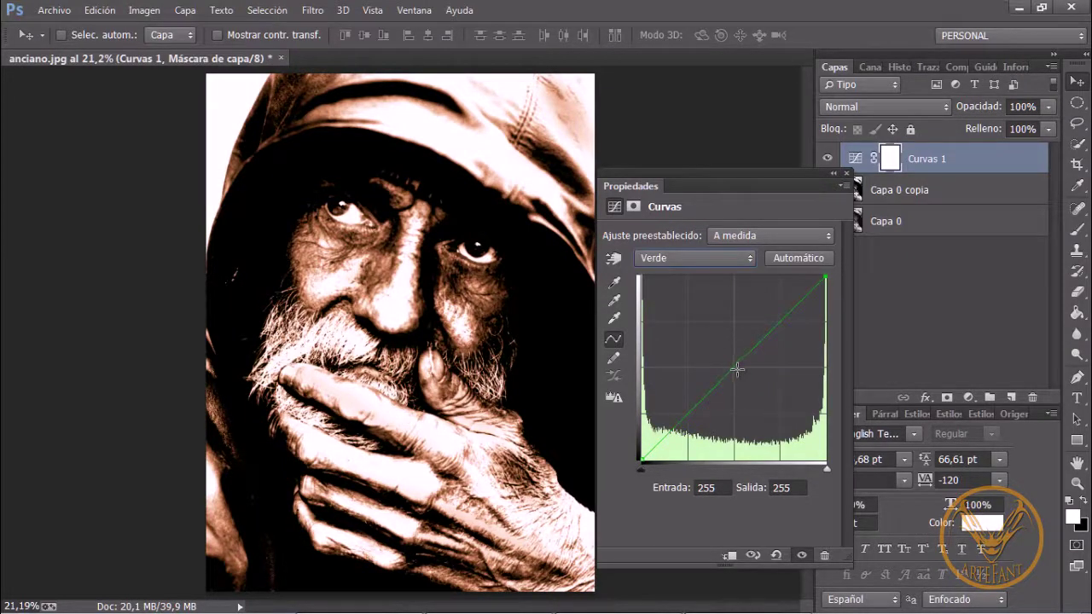
pyautogui.moveTo(733, 366); pyautogui.dragTo(735, 370)
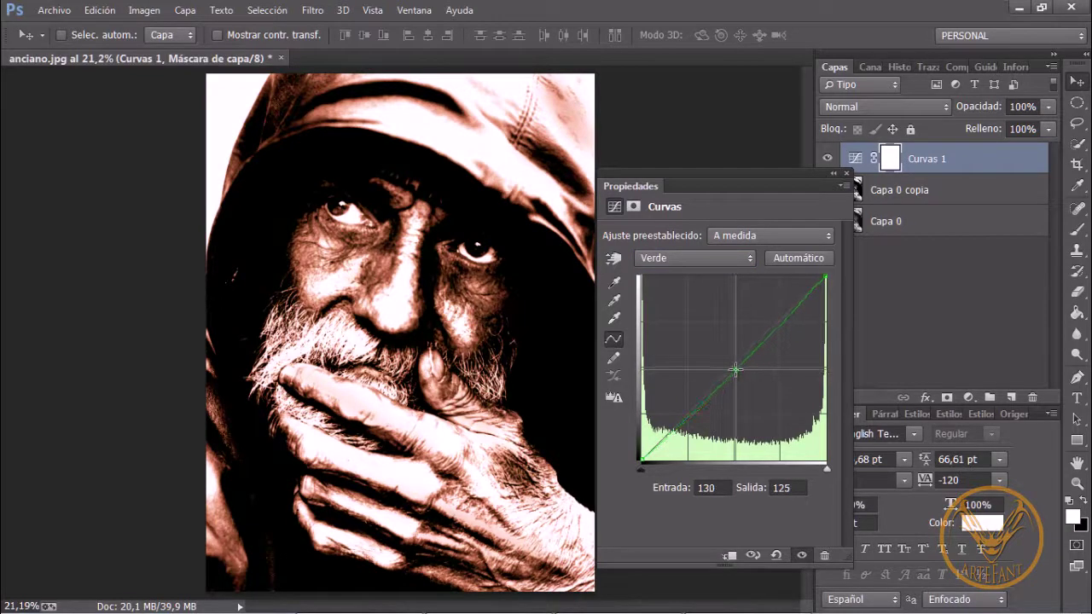
# - Refine the Rojo curve point to input 109, output 160 and the Azul curve point to input 129, output 102
pyautogui.click(707, 260)
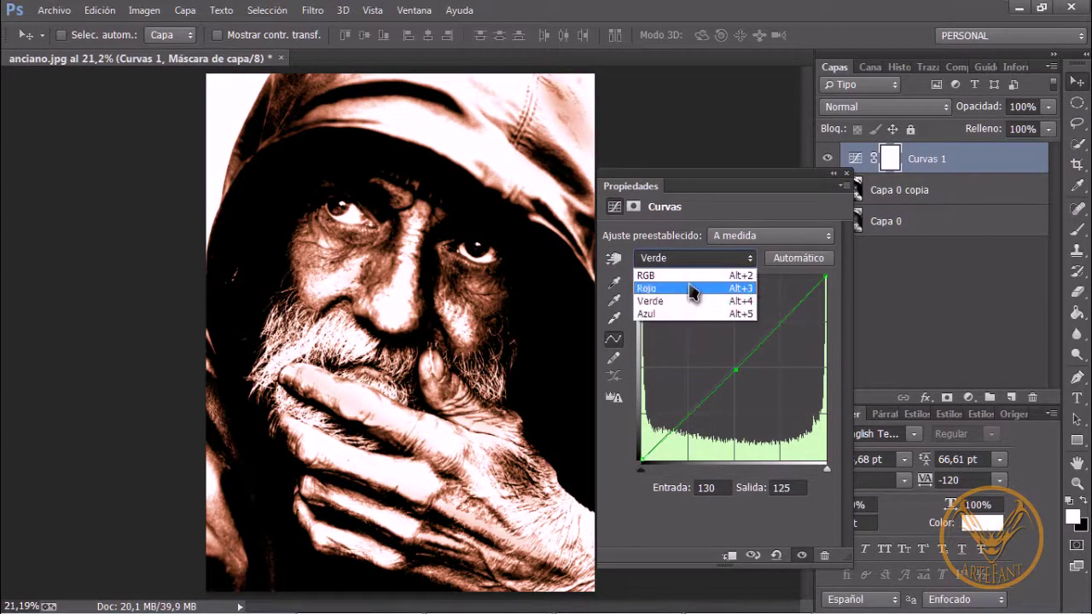
pyautogui.click(692, 292)
pyautogui.click(720, 346)
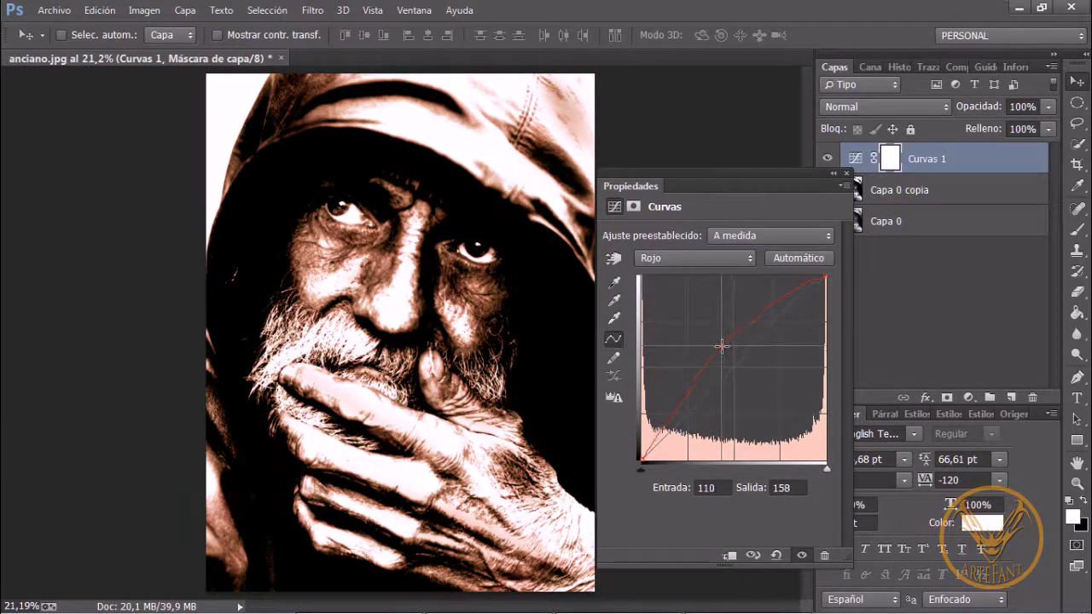
pyautogui.moveTo(721, 345); pyautogui.dragTo(720, 343)
pyautogui.click(706, 263)
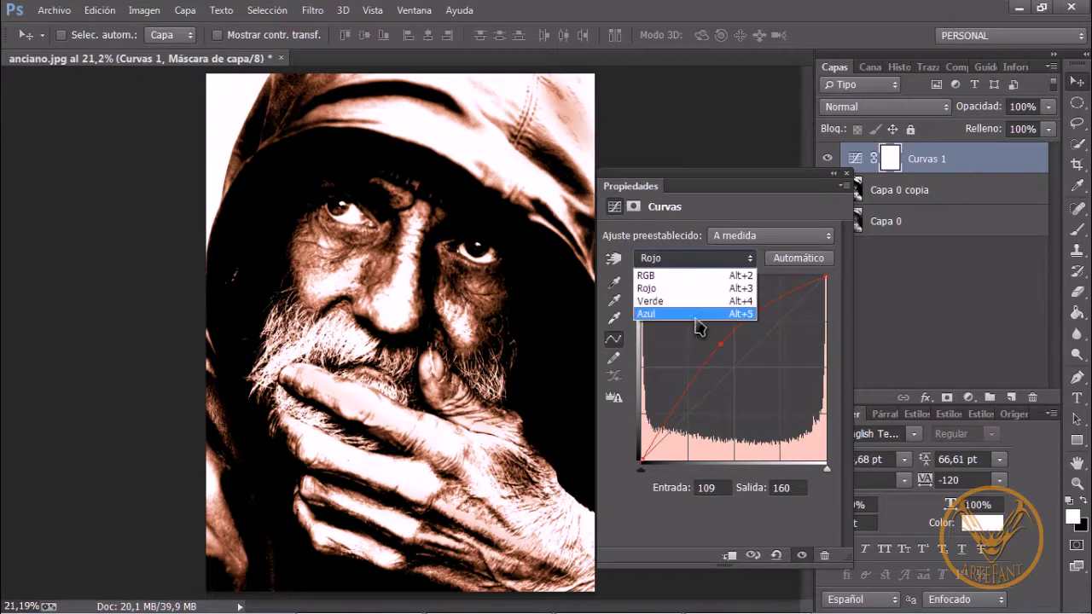
pyautogui.click(696, 316)
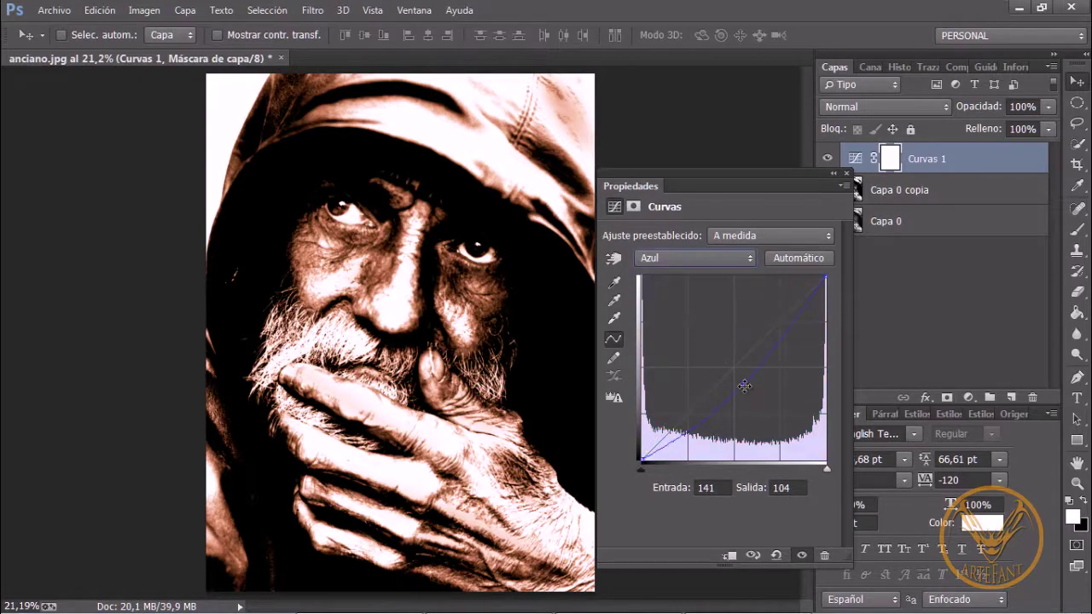
pyautogui.moveTo(743, 385); pyautogui.dragTo(734, 388)
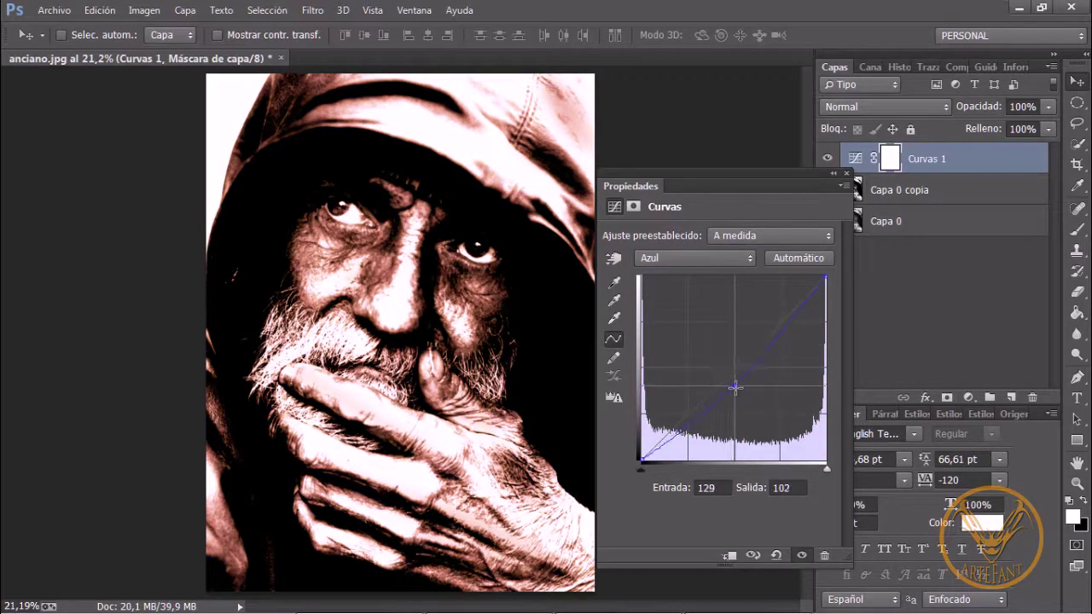
# - Invert the layer mask of the Curvas 1 adjustment layer to black
pyautogui.click(634, 209)
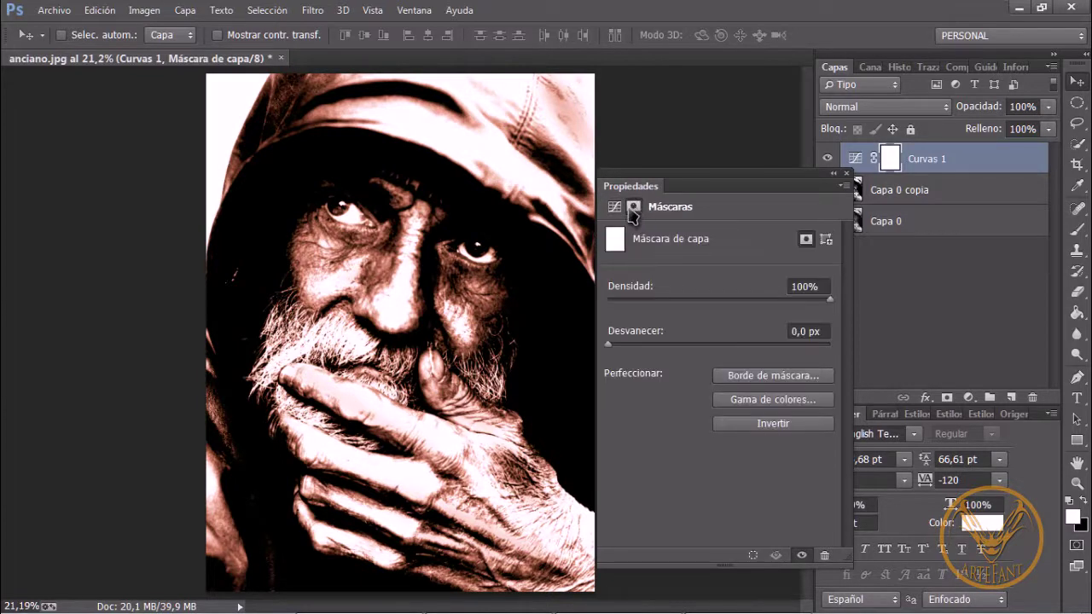
pyautogui.click(614, 207)
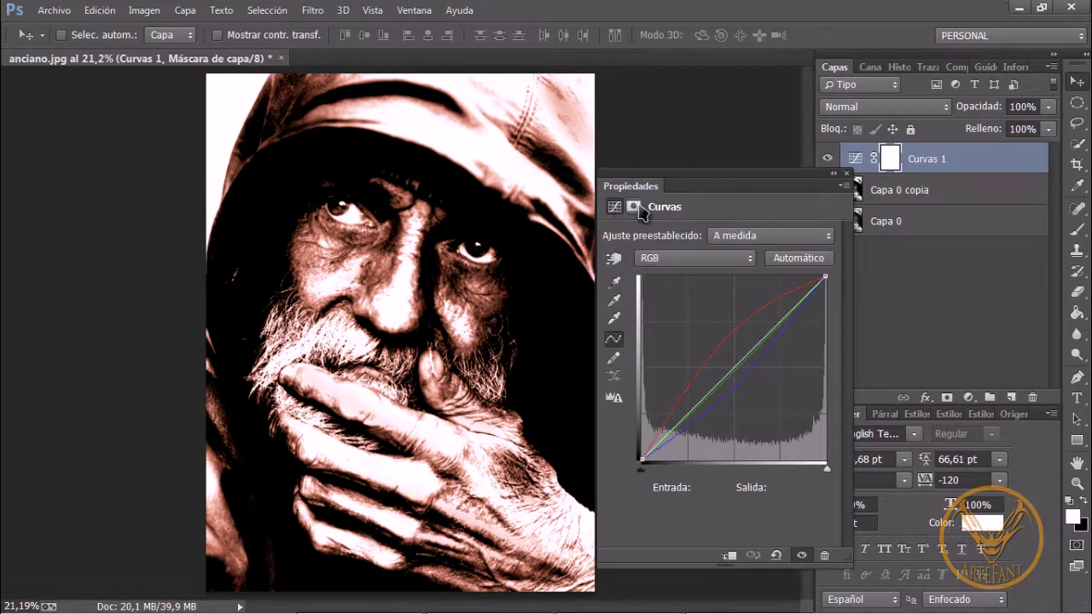
pyautogui.click(634, 207)
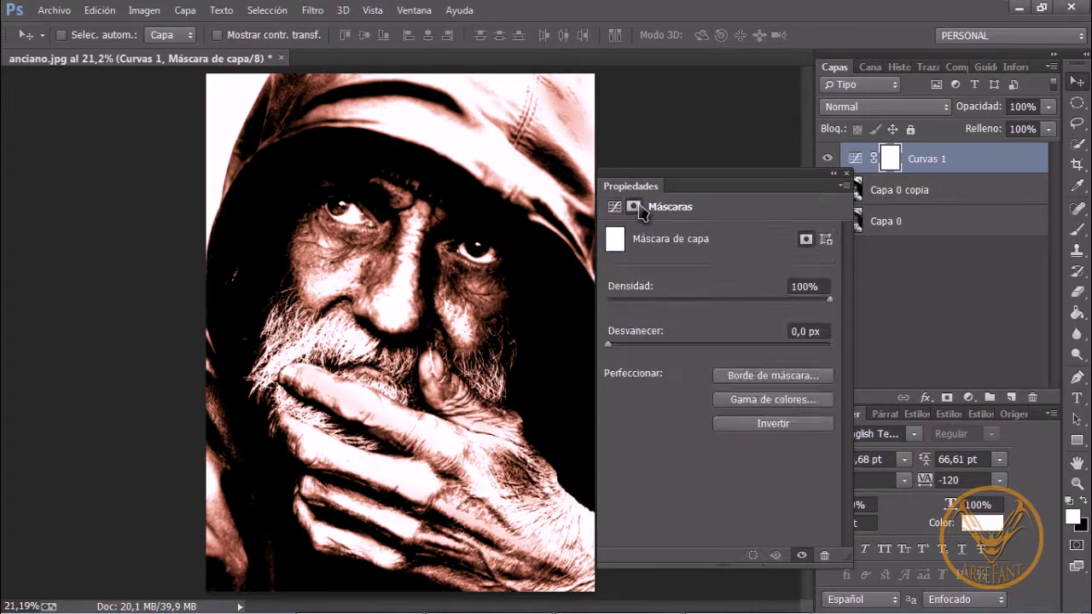
pyautogui.click(807, 242)
pyautogui.click(776, 428)
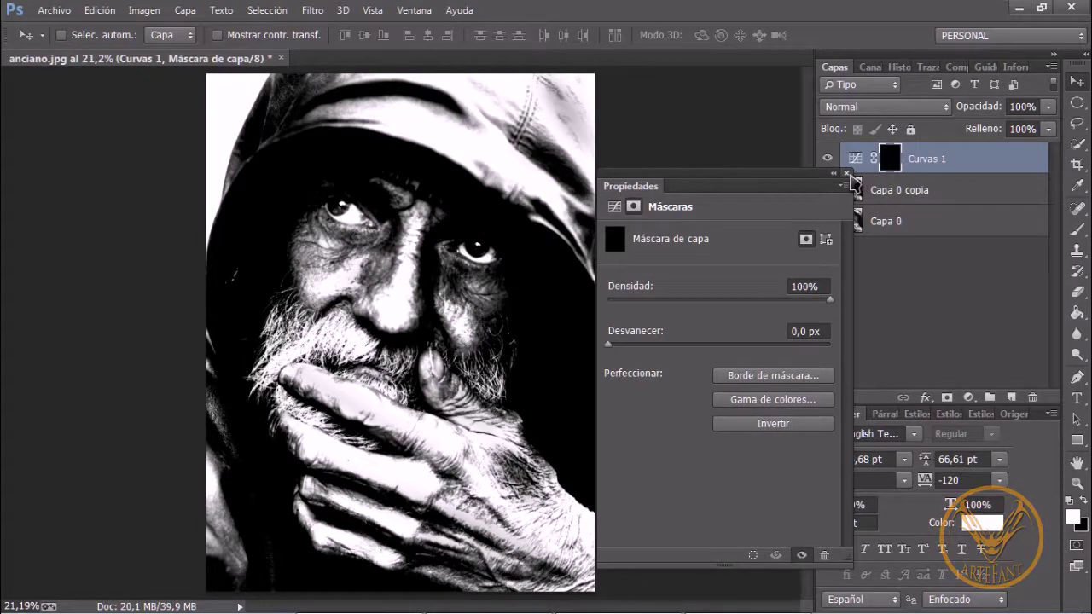
# - Set the blending mode of the Curvas 1 adjustment layer to Luz suave
pyautogui.click(887, 162)
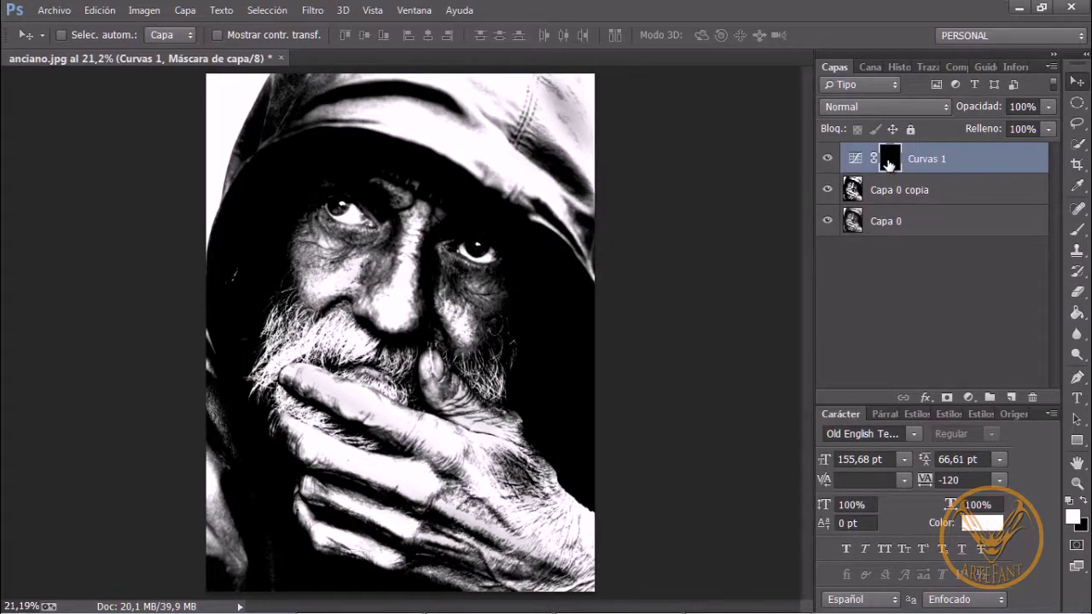
pyautogui.click(881, 108)
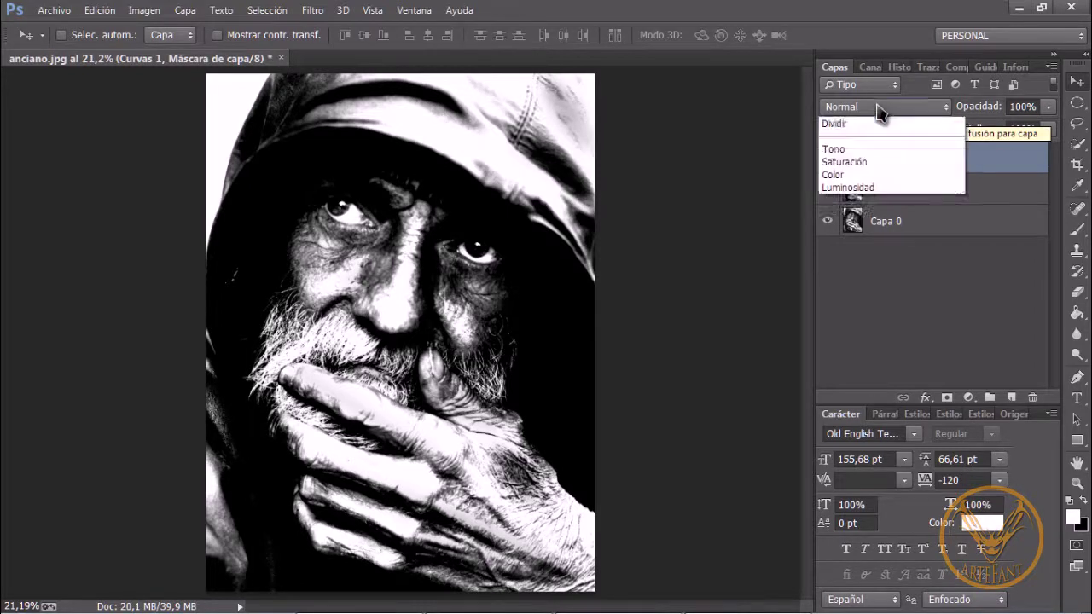
pyautogui.click(849, 329)
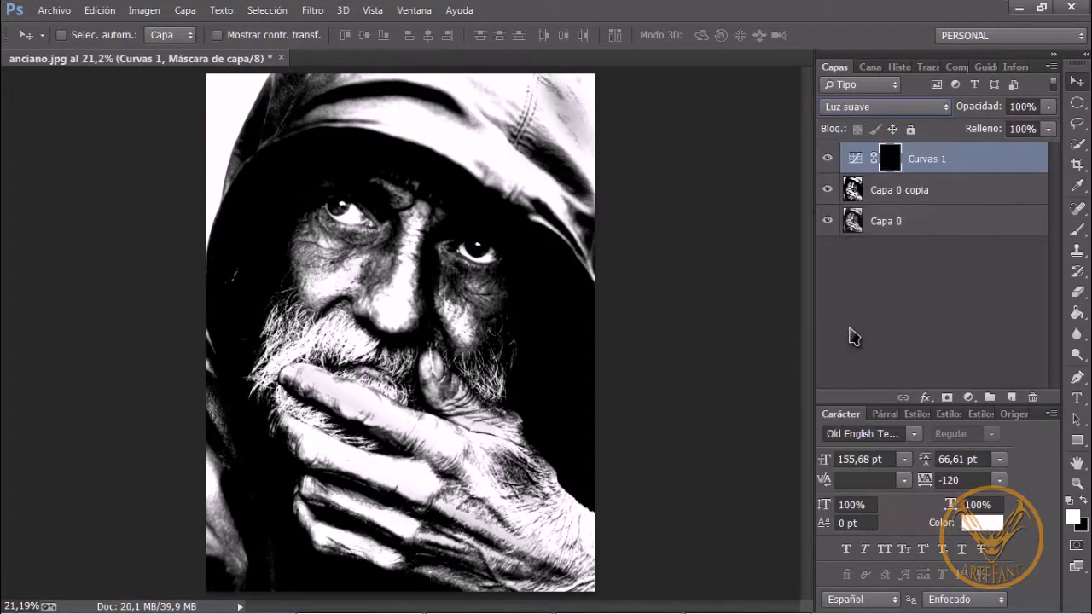
# - Paint white over the nose bridge on the Curvas 1 mask with a 150 px brush at 17% opacity
pyautogui.click(1078, 232)
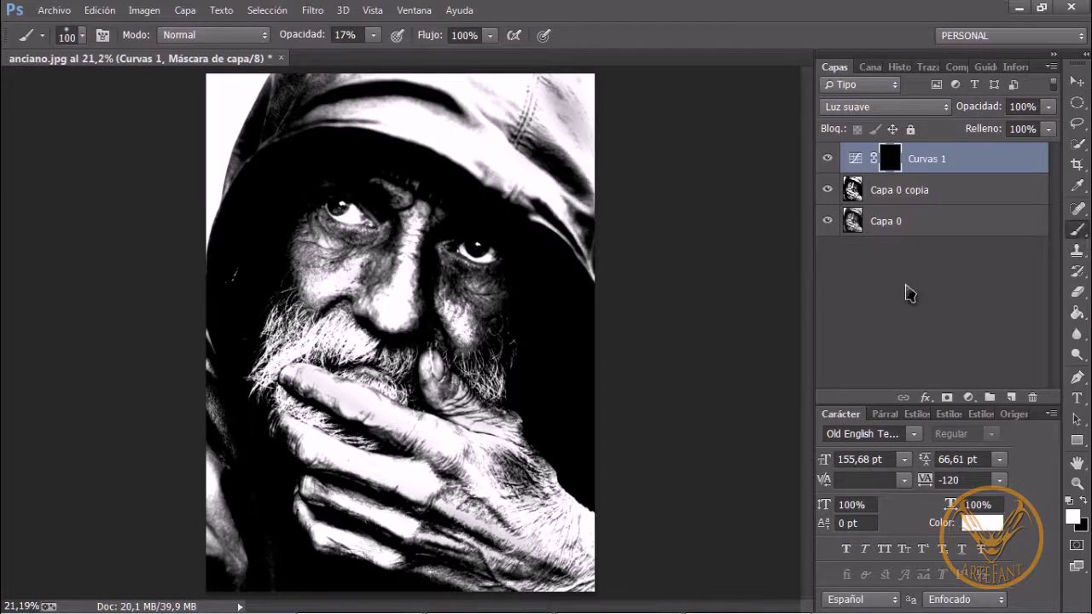
pyautogui.press('x')
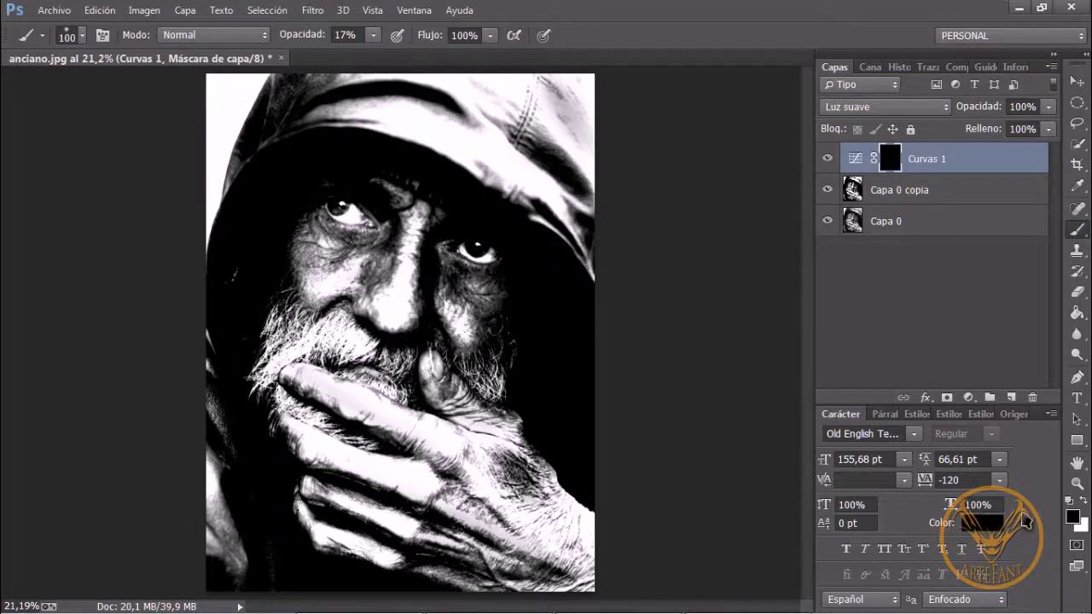
pyautogui.press('x')
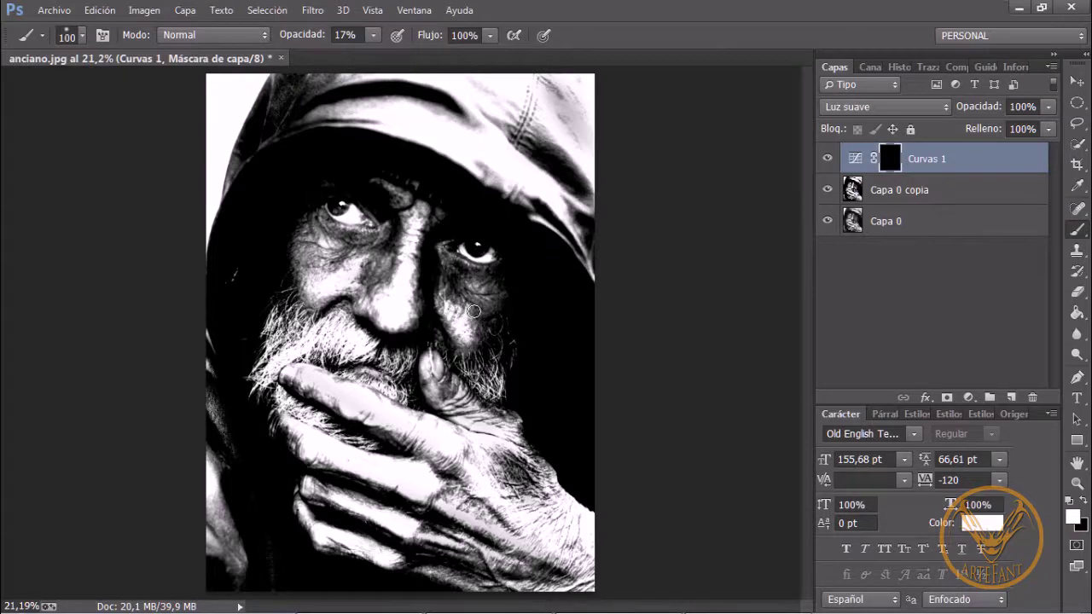
pyautogui.press(']')
pyautogui.press(']')
pyautogui.press('[')
pyautogui.moveTo(415, 213); pyautogui.dragTo(414, 223)
# - Raise the brush opacity to 100% and paint over the nose bridge again on the Curvas 1 mask
pyautogui.click(373, 35)
pyautogui.moveTo(375, 53); pyautogui.dragTo(628, 55)
pyautogui.moveTo(410, 228)
pyautogui.mouseDown()
pyautogui.moveTo(417, 209)
pyautogui.moveTo(427, 223)
pyautogui.mouseUp()
# - Set the Curvas 1 layer's blending mode to Color and paint its mask white over the nose and the adjoining cheek and under-eye skin
pyautogui.click(874, 109)
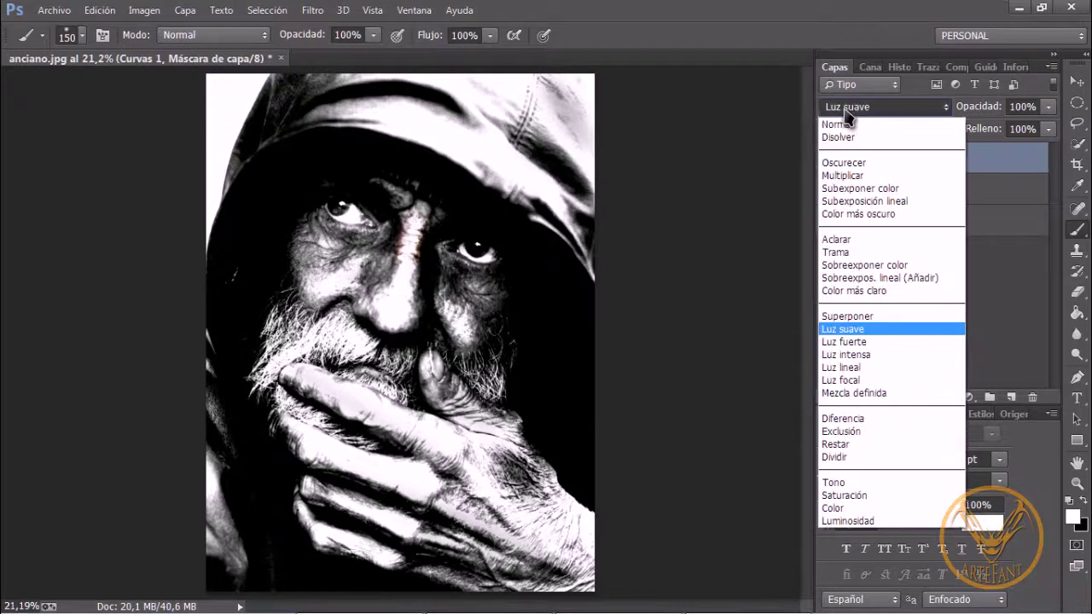
pyautogui.click(838, 509)
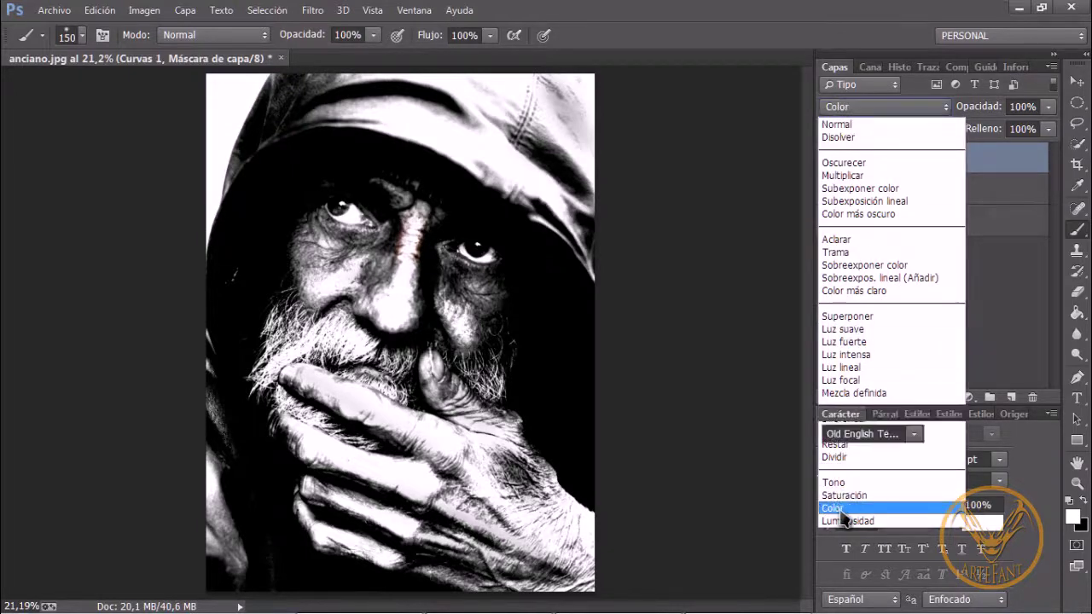
pyautogui.moveTo(434, 240)
pyautogui.mouseDown()
pyautogui.moveTo(420, 205)
pyautogui.moveTo(404, 302)
pyautogui.moveTo(380, 231)
pyautogui.mouseUp()
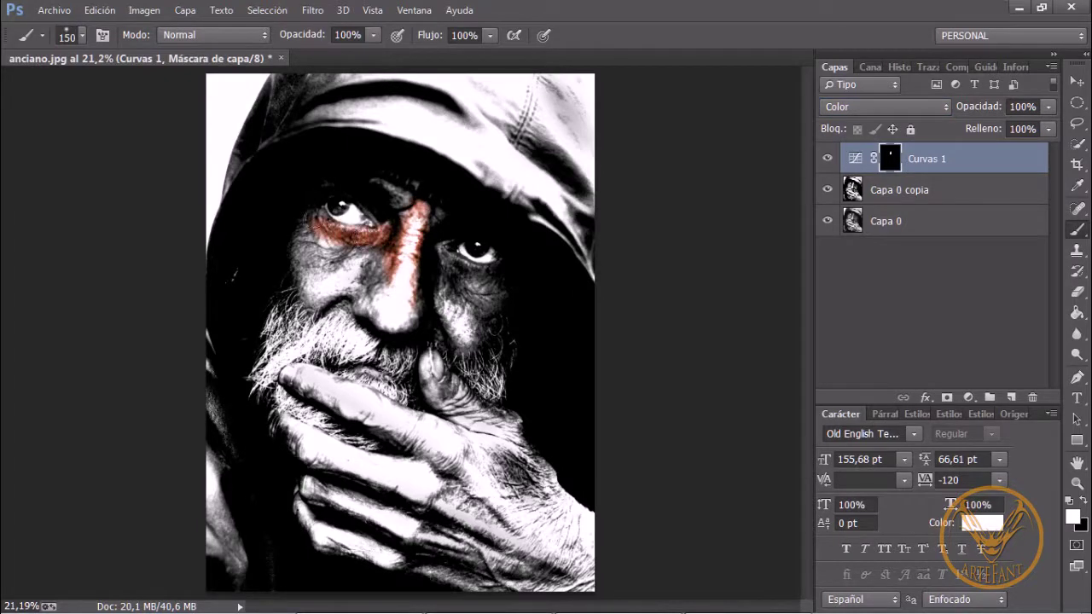
pyautogui.moveTo(299, 243)
pyautogui.mouseDown()
pyautogui.moveTo(308, 295)
pyautogui.moveTo(311, 238)
pyautogui.moveTo(368, 242)
pyautogui.moveTo(309, 257)
pyautogui.moveTo(307, 245)
pyautogui.moveTo(332, 250)
pyautogui.moveTo(322, 290)
pyautogui.moveTo(381, 266)
pyautogui.moveTo(344, 279)
pyautogui.moveTo(342, 260)
pyautogui.moveTo(388, 249)
pyautogui.moveTo(388, 300)
pyautogui.moveTo(394, 290)
pyautogui.moveTo(371, 304)
pyautogui.moveTo(358, 295)
pyautogui.moveTo(395, 320)
pyautogui.moveTo(362, 306)
pyautogui.moveTo(411, 322)
pyautogui.moveTo(406, 197)
pyautogui.mouseUp()
# - Paint the remaining facial skin, the lips and the hand white on the Curvas 1 mask with a 125 px brush
pyautogui.hotkey('ctrl', '+')
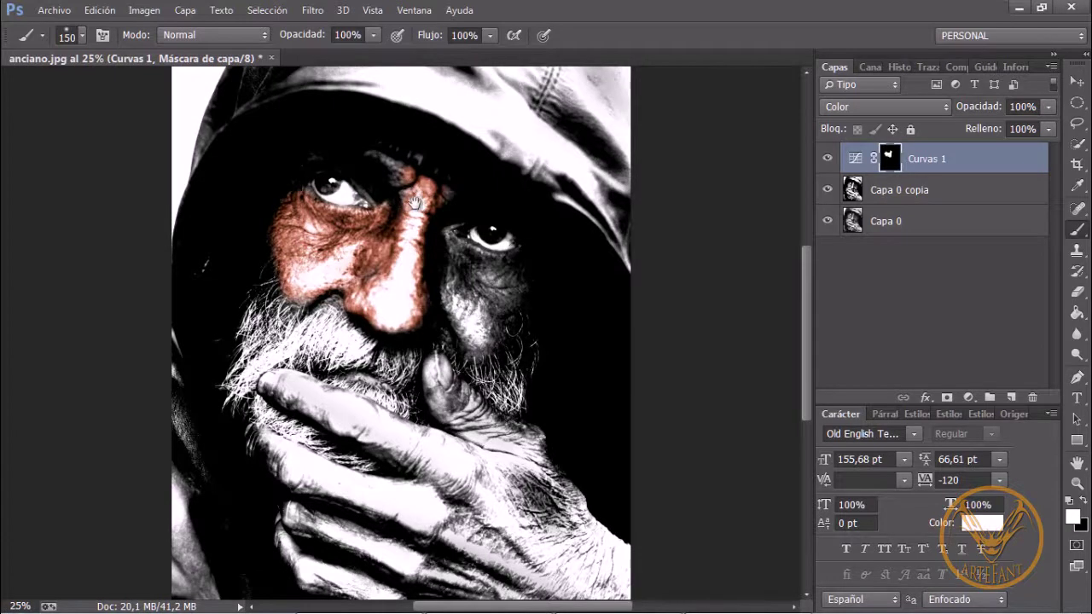
pyautogui.moveTo(414, 203); pyautogui.dragTo(418, 231)
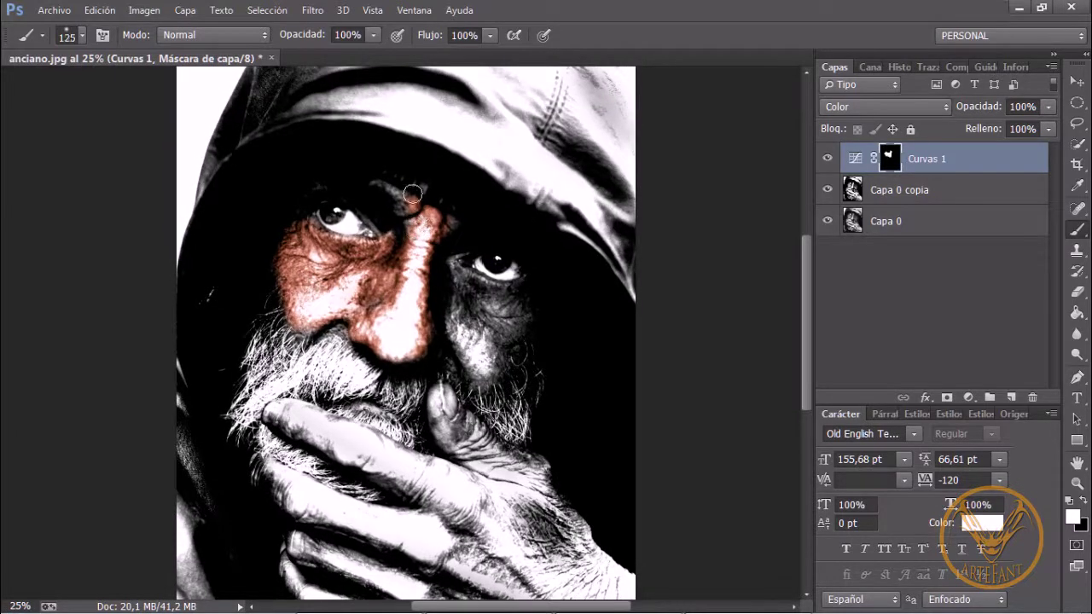
pyautogui.press('[')
pyautogui.press('[')
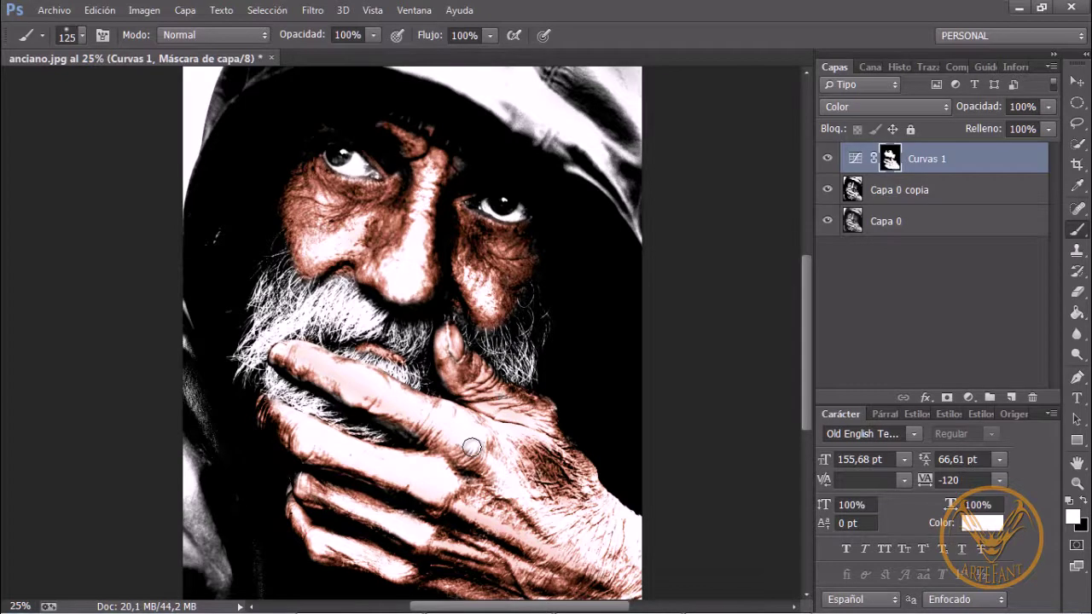
# - Rename the Curvas 1 adjustment layer as piel
pyautogui.doubleClick(928, 159)
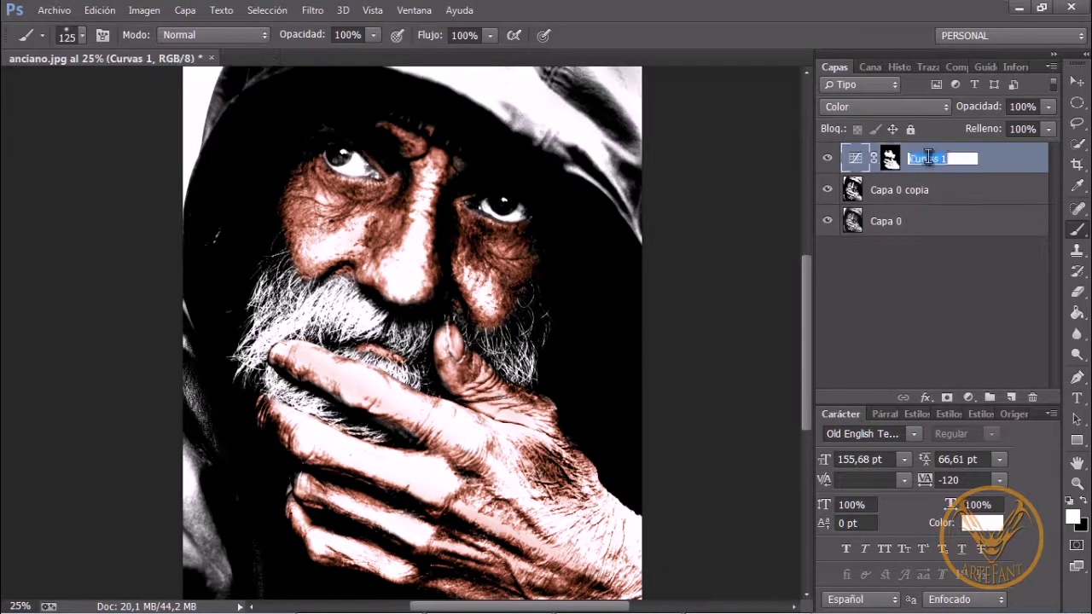
pyautogui.write('piel')
pyautogui.press('Return')
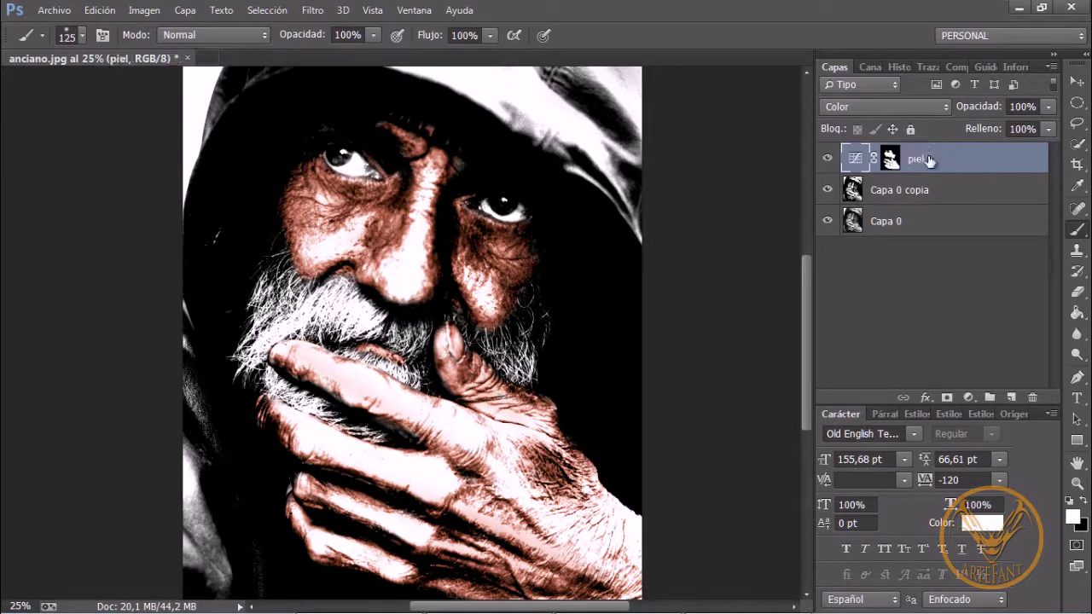
# - Add a new Curvas adjustment layer above piel and raise its Rojo curve to output 149 at input 115
pyautogui.click(967, 398)
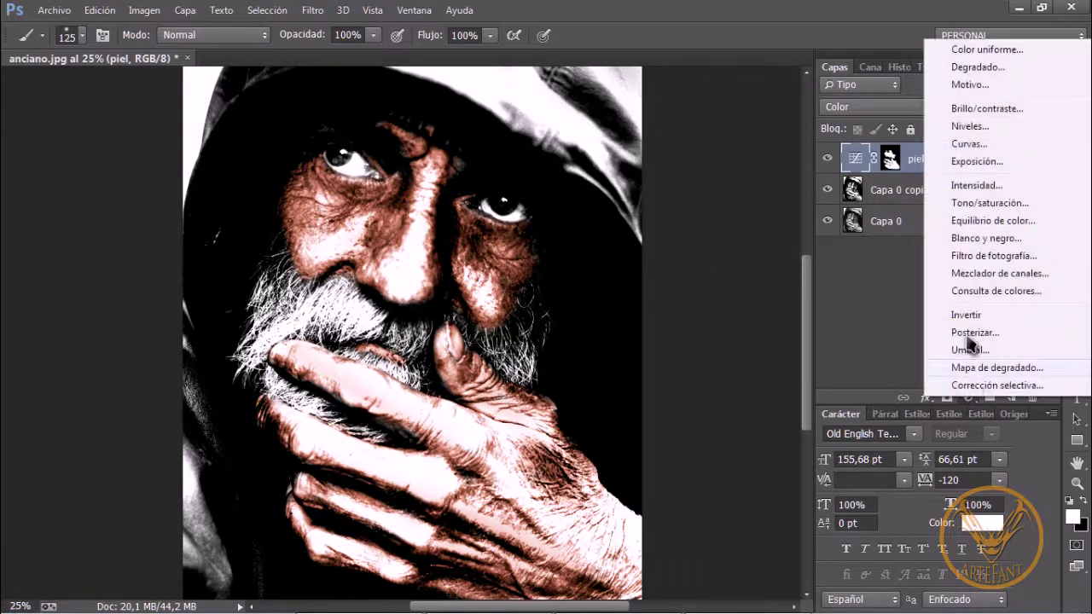
pyautogui.click(979, 146)
pyautogui.click(689, 258)
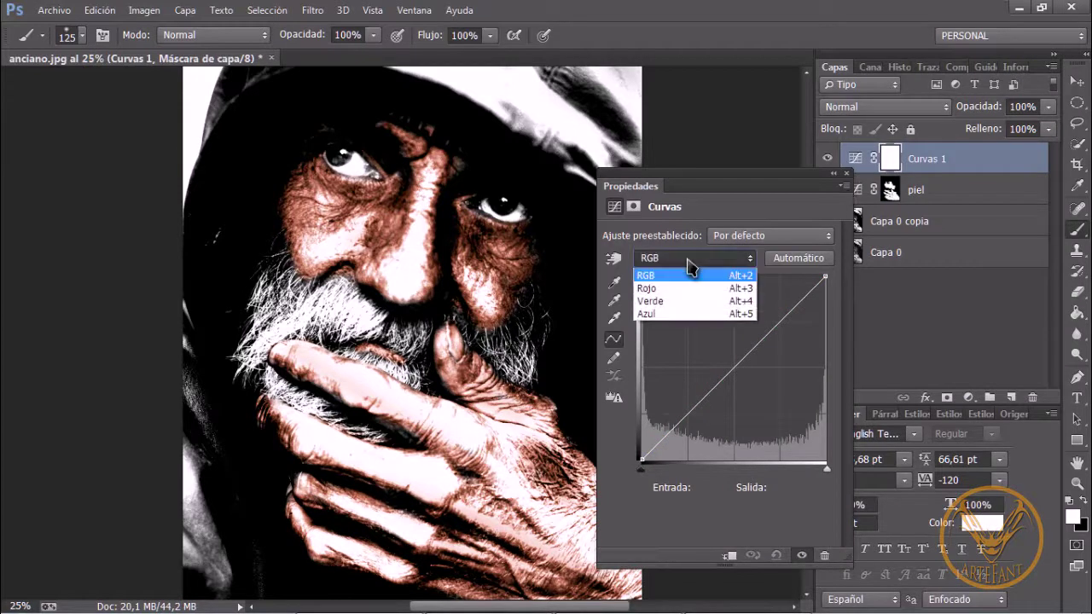
pyautogui.click(669, 290)
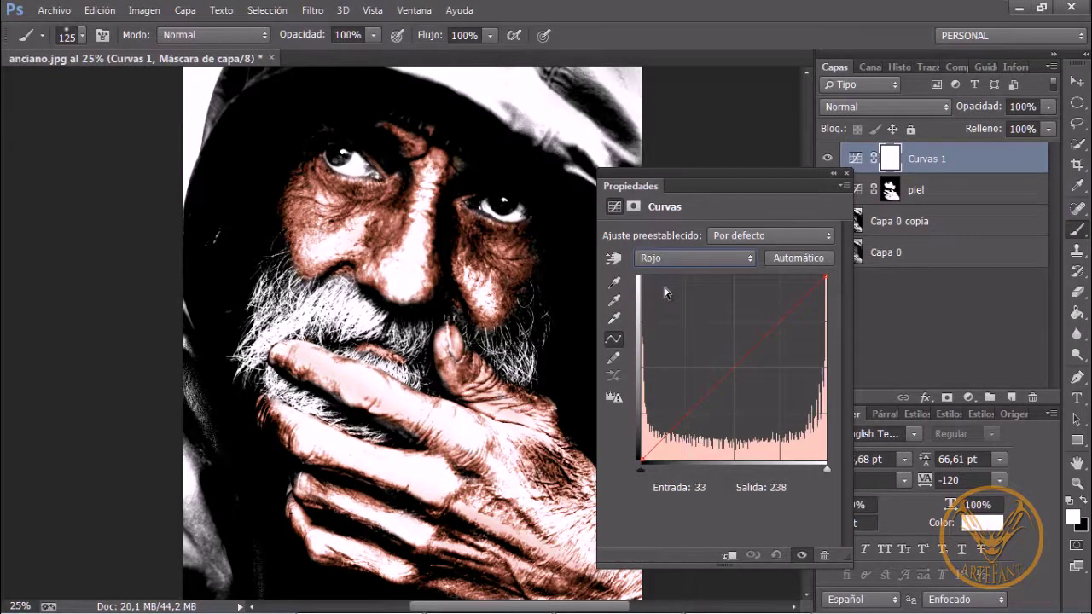
pyautogui.moveTo(732, 371)
pyautogui.mouseDown()
pyautogui.moveTo(718, 347)
pyautogui.moveTo(760, 413)
pyautogui.moveTo(724, 351)
pyautogui.mouseUp()
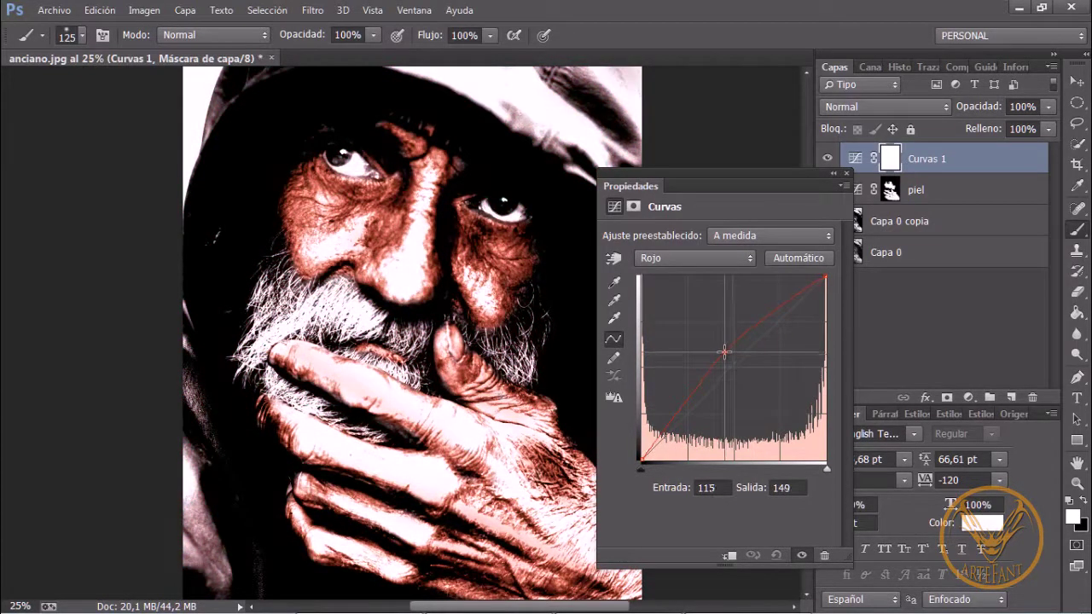
# - Raise the Verde curve to output 151 at input 106 and set an Azul curve point at input 134, output 122
pyautogui.click(695, 259)
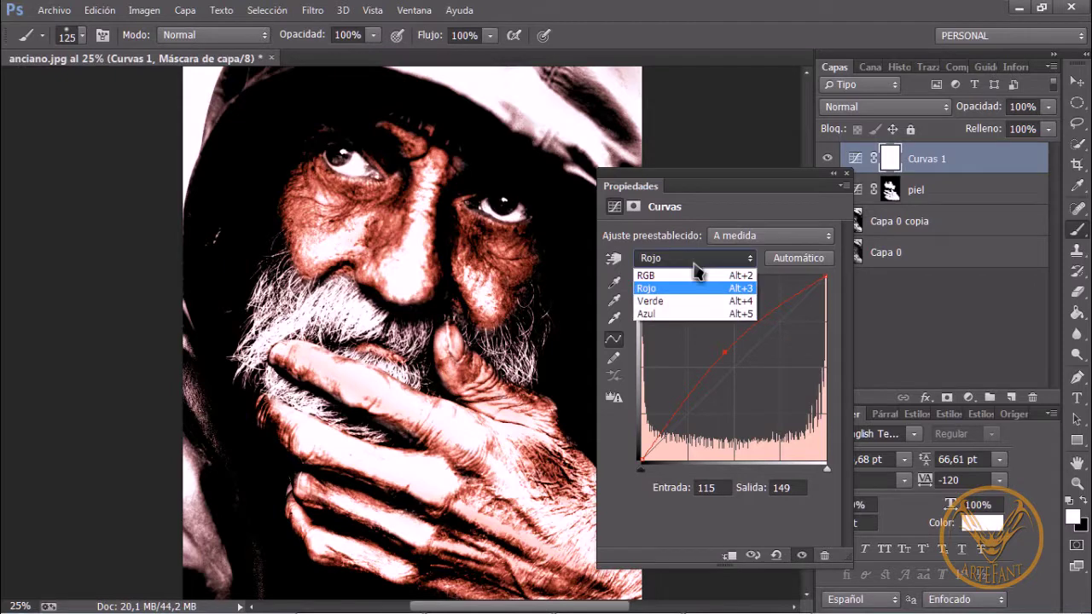
pyautogui.click(692, 310)
pyautogui.moveTo(736, 364); pyautogui.dragTo(718, 350)
pyautogui.click(694, 258)
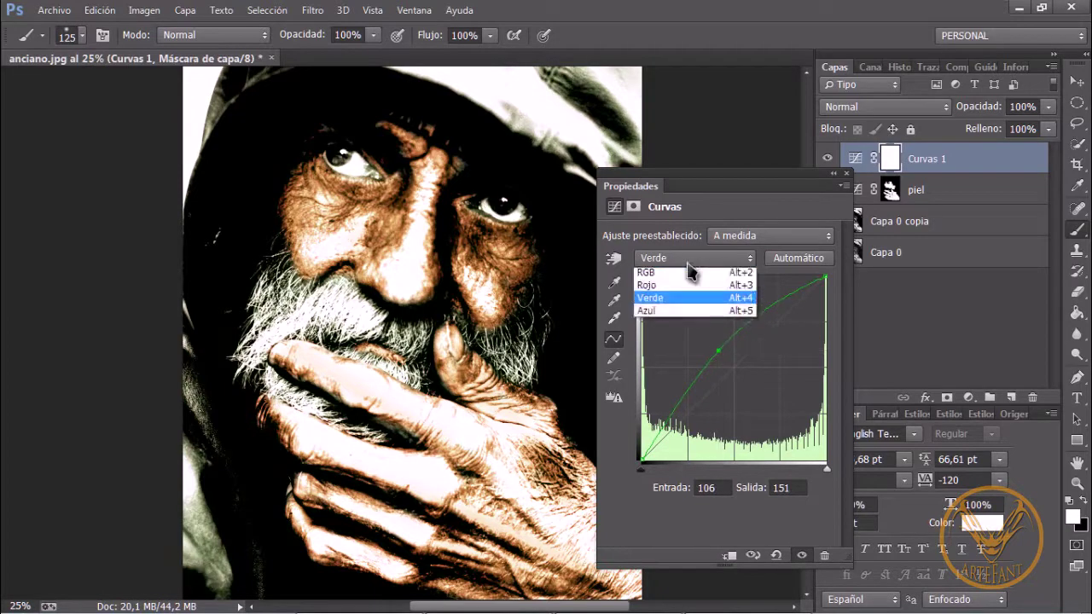
pyautogui.click(687, 315)
pyautogui.moveTo(739, 370); pyautogui.dragTo(709, 335)
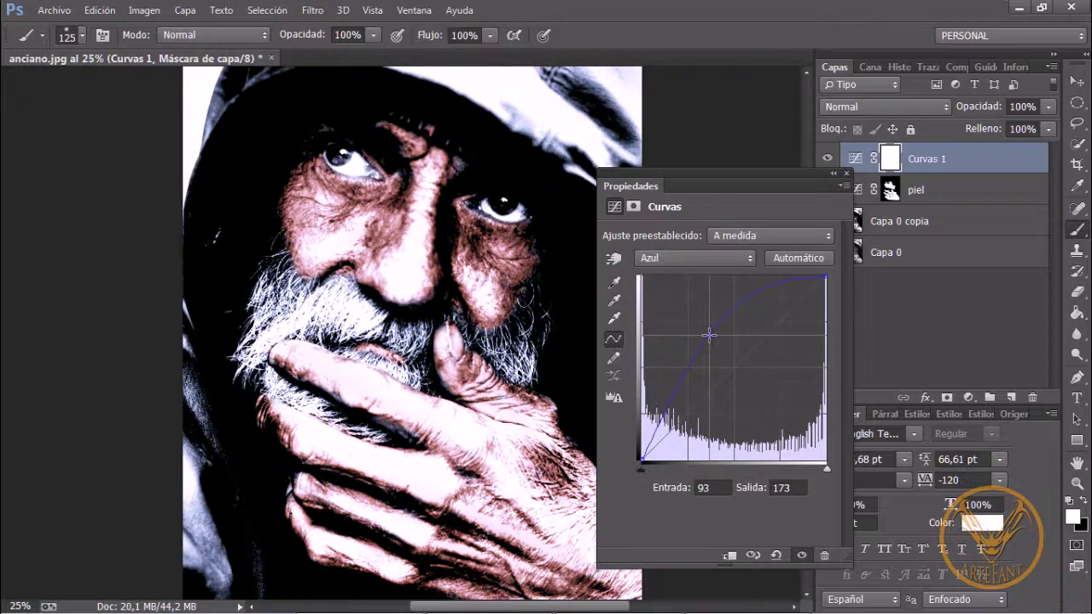
pyautogui.moveTo(709, 335); pyautogui.dragTo(738, 372)
# - Remove the added point from the Verde curve
pyautogui.click(708, 258)
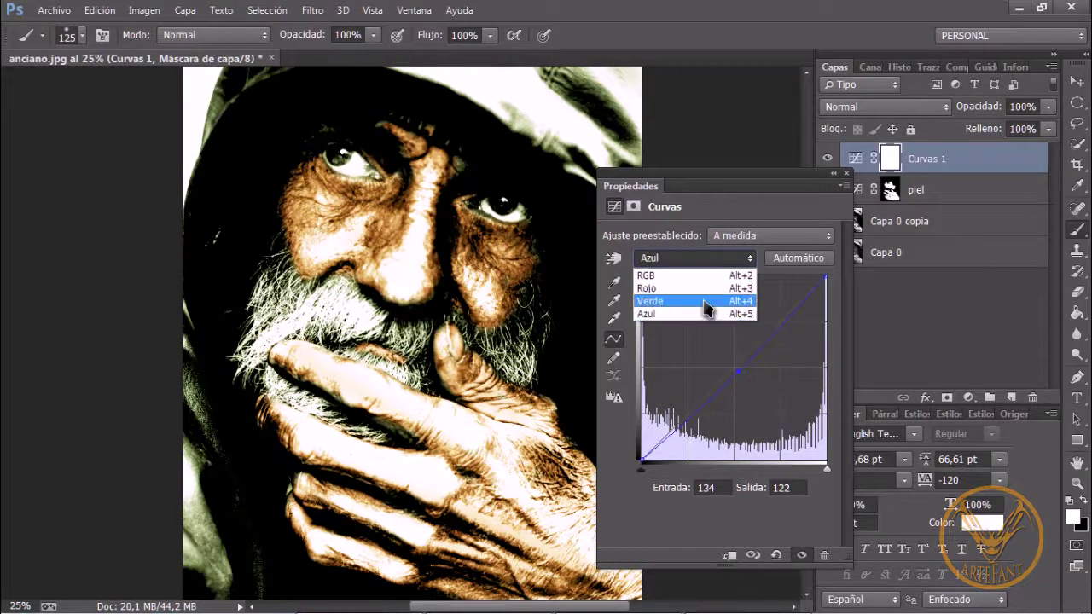
pyautogui.click(706, 302)
pyautogui.moveTo(719, 353); pyautogui.dragTo(882, 356)
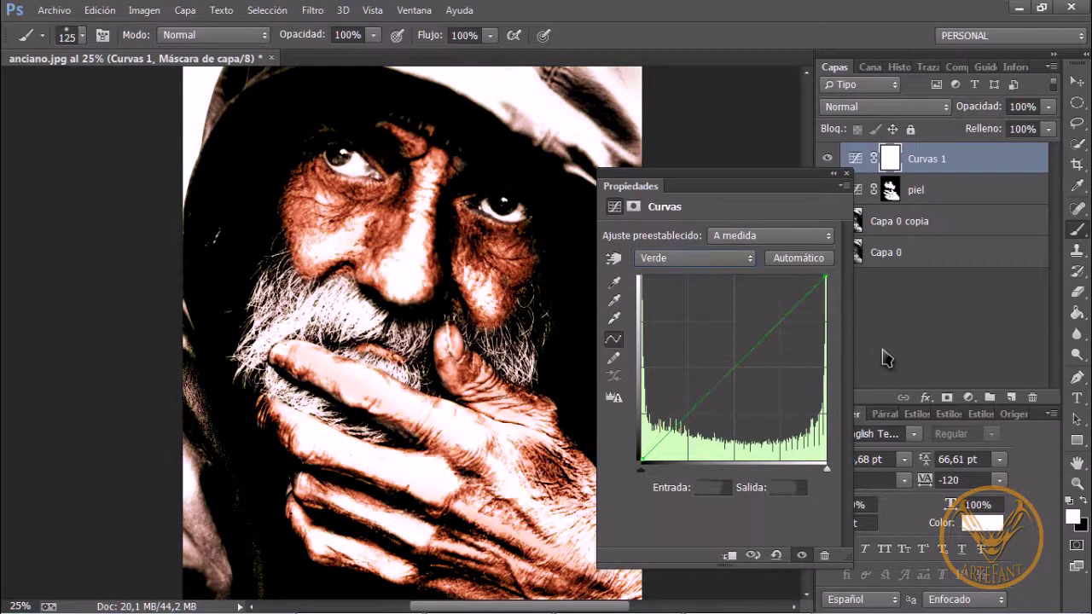
# - Set the Azul curve point to input 117, output 144 and the Rojo curve point to input 167, output 94
pyautogui.click(682, 259)
pyautogui.click(683, 314)
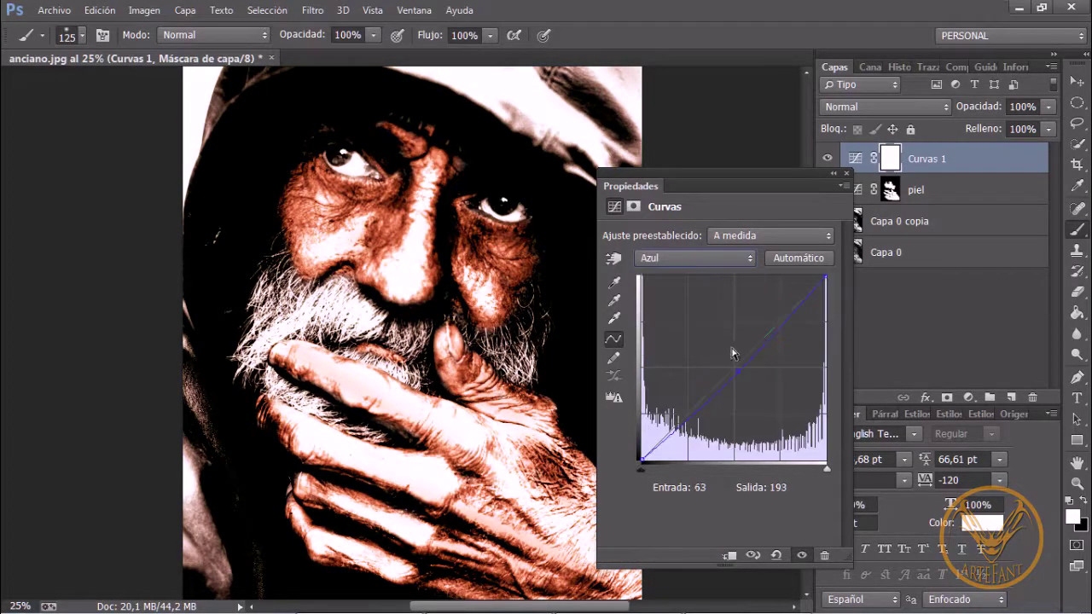
pyautogui.moveTo(731, 353)
pyautogui.mouseDown()
pyautogui.moveTo(739, 378)
pyautogui.moveTo(706, 337)
pyautogui.moveTo(725, 356)
pyautogui.mouseUp()
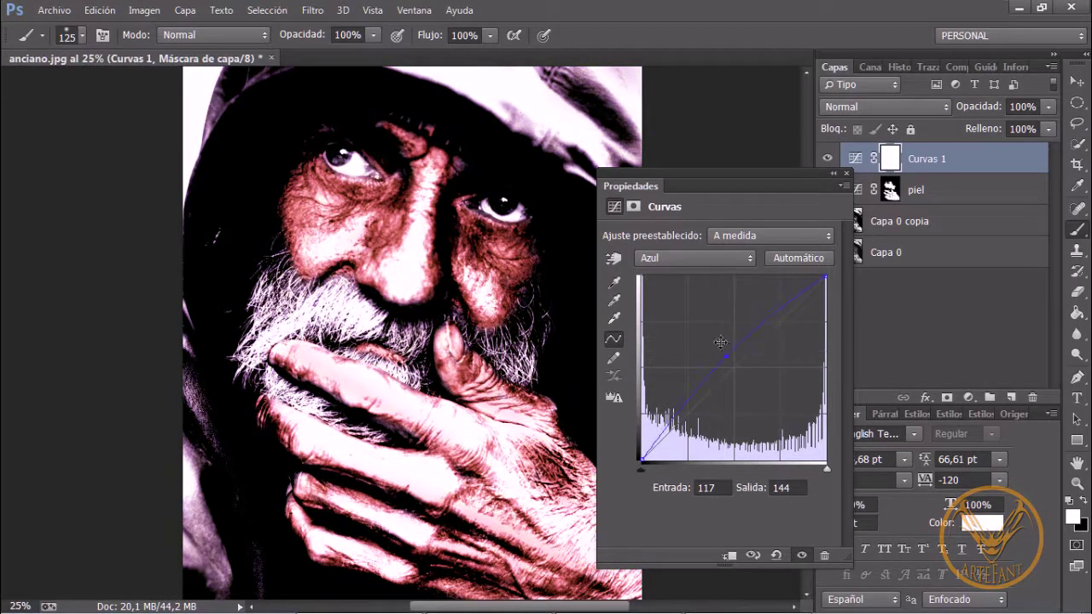
pyautogui.click(688, 258)
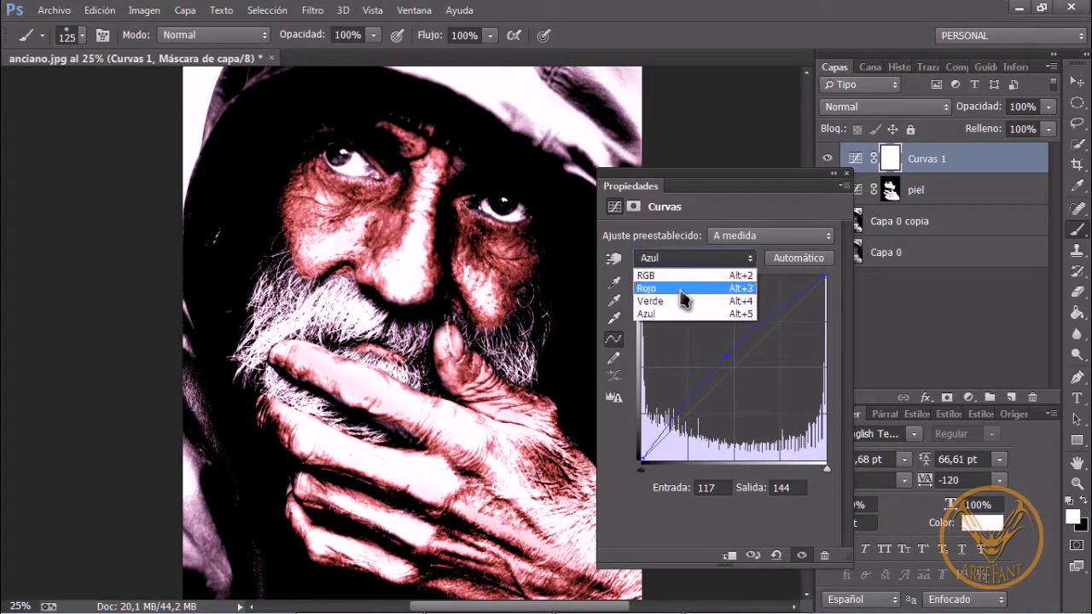
pyautogui.click(682, 288)
pyautogui.moveTo(722, 351); pyautogui.dragTo(762, 393)
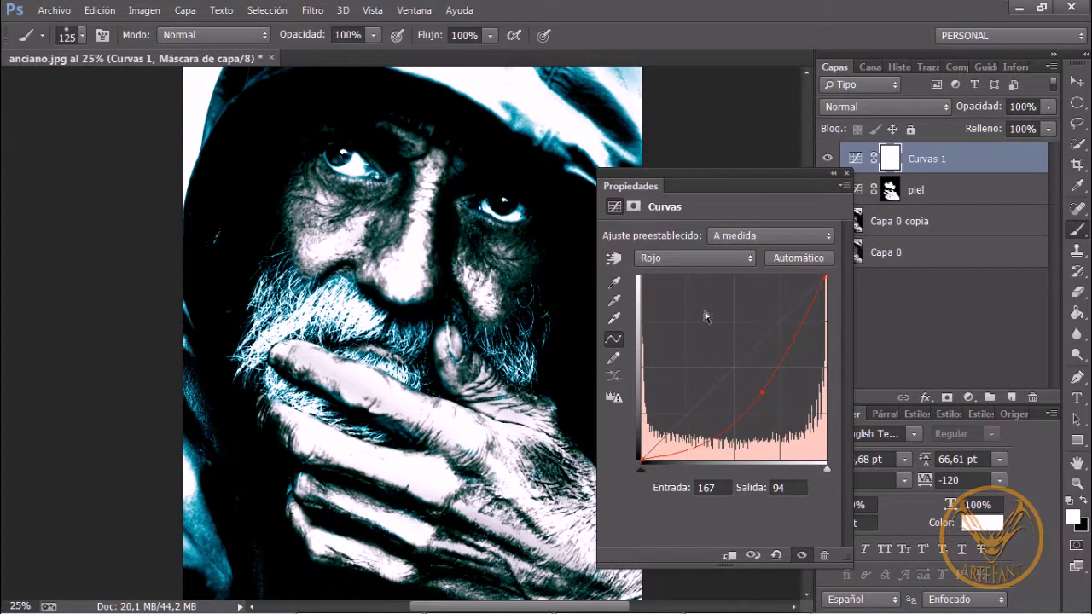
# - Invert the new Curvas 1 layer's mask to black and set the layer's blending mode to Color
pyautogui.click(633, 207)
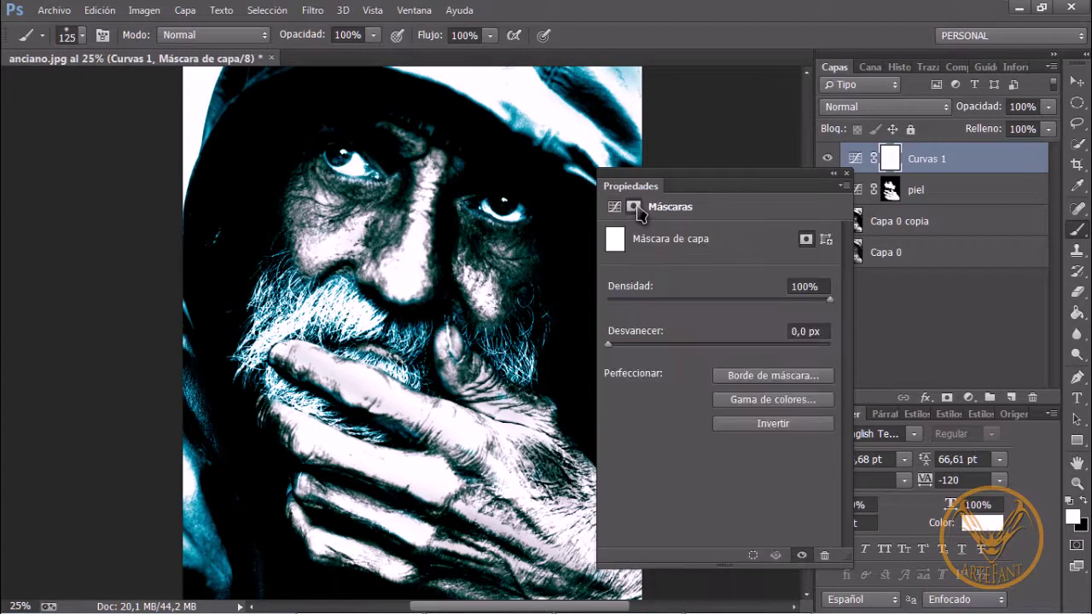
pyautogui.click(755, 423)
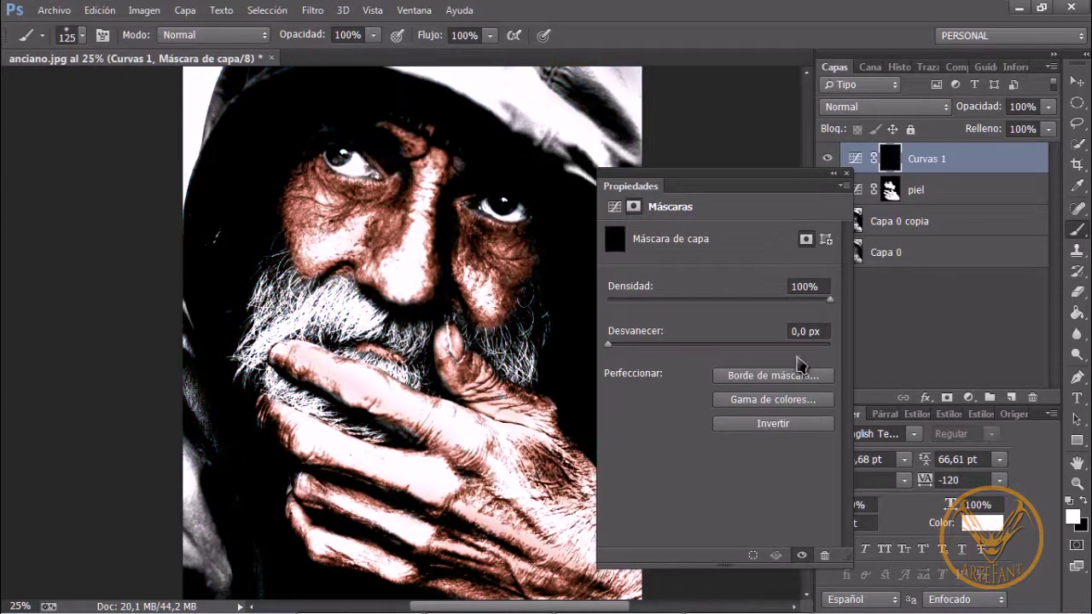
pyautogui.click(845, 174)
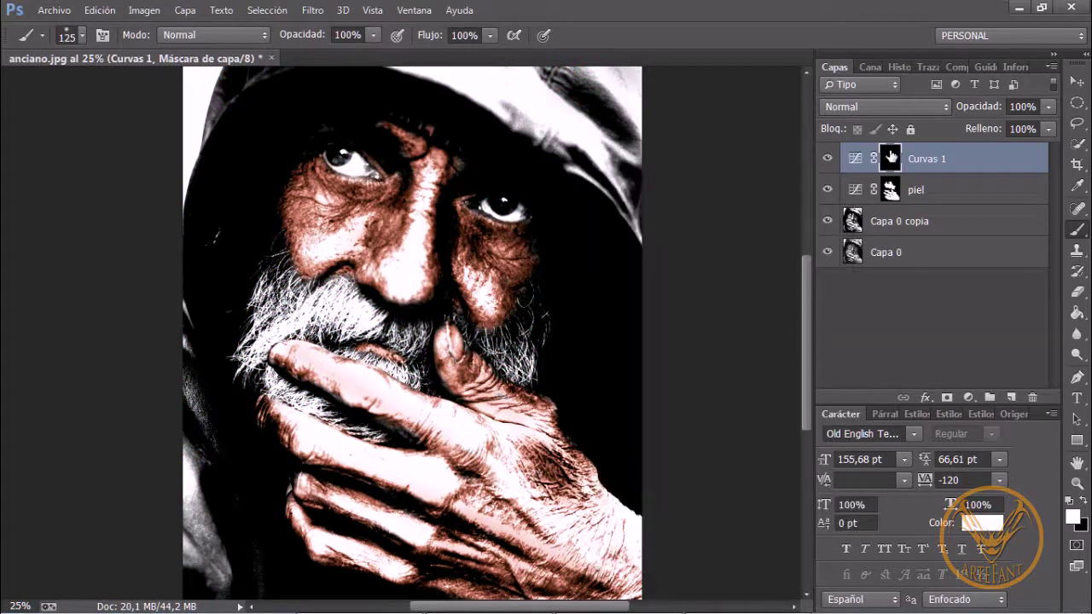
pyautogui.click(868, 107)
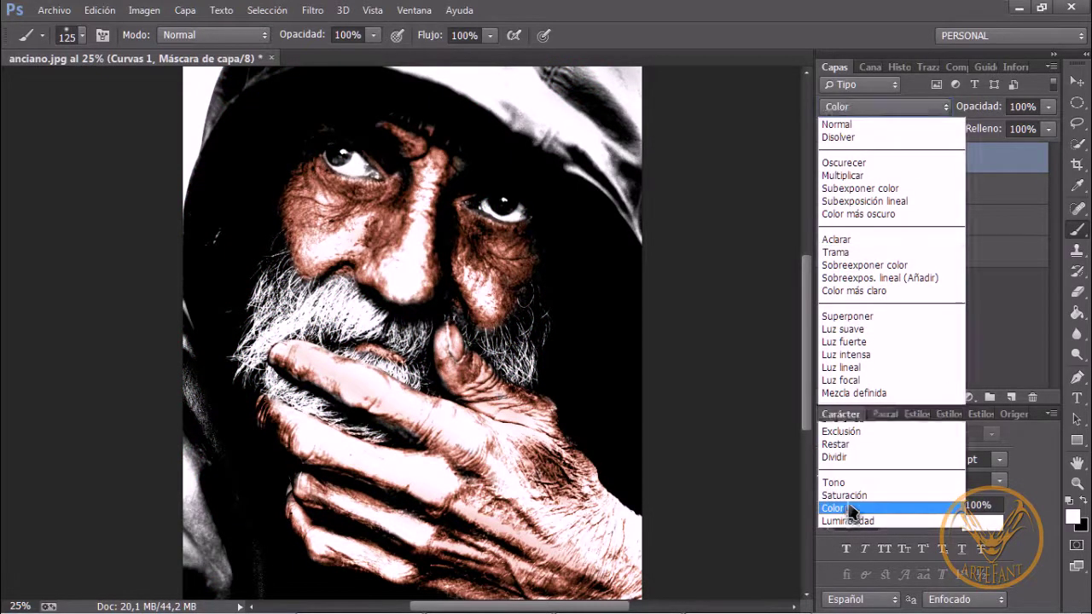
pyautogui.click(847, 508)
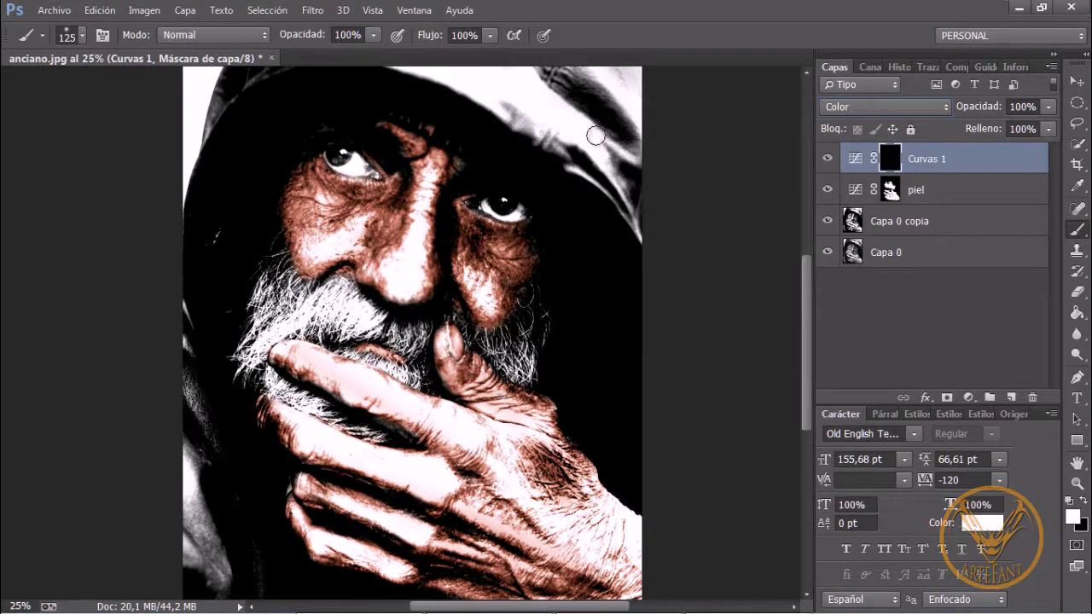
# - Paint the hood and the garment along the image edges white on the Curvas 1 mask with a 150 px brush
pyautogui.press(']')
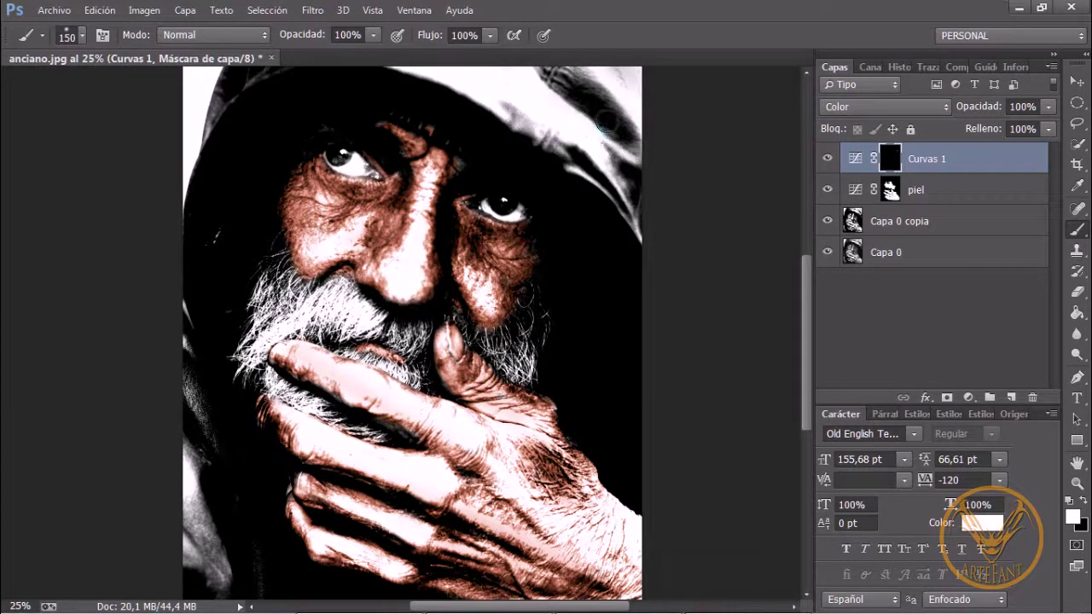
pyautogui.moveTo(611, 119)
pyautogui.mouseDown()
pyautogui.moveTo(631, 86)
pyautogui.moveTo(626, 208)
pyautogui.moveTo(640, 232)
pyautogui.moveTo(617, 182)
pyautogui.moveTo(568, 145)
pyautogui.moveTo(591, 154)
pyautogui.moveTo(579, 108)
pyautogui.moveTo(598, 124)
pyautogui.moveTo(534, 72)
pyautogui.moveTo(521, 75)
pyautogui.moveTo(580, 128)
pyautogui.moveTo(530, 95)
pyautogui.moveTo(539, 123)
pyautogui.moveTo(420, 64)
pyautogui.moveTo(571, 111)
pyautogui.moveTo(533, 64)
pyautogui.moveTo(614, 94)
pyautogui.moveTo(587, 65)
pyautogui.moveTo(650, 161)
pyautogui.moveTo(599, 157)
pyautogui.moveTo(560, 148)
pyautogui.mouseUp()
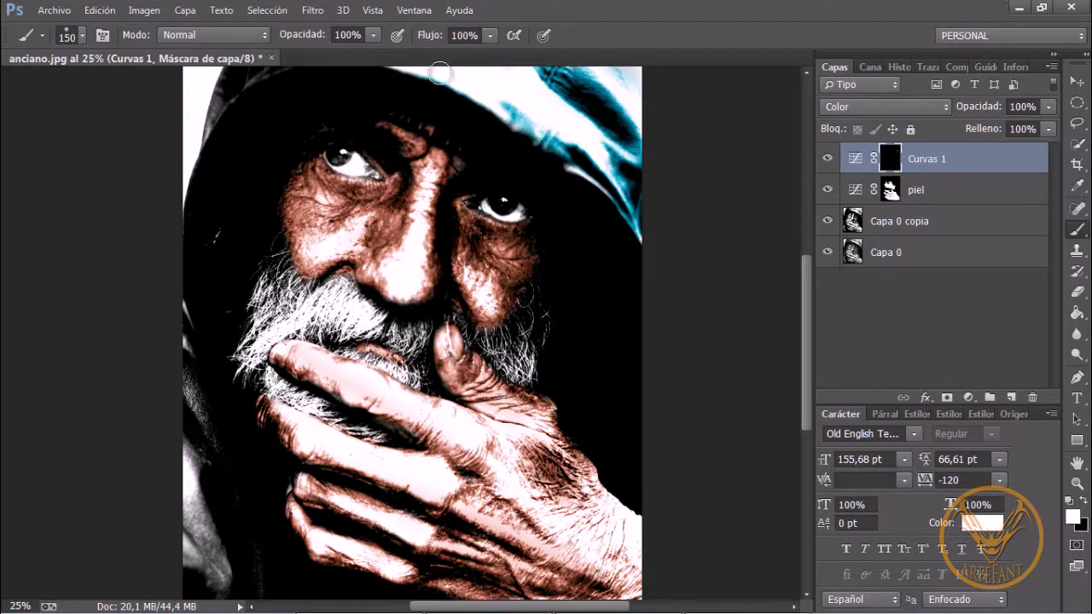
pyautogui.moveTo(246, 75)
pyautogui.mouseDown()
pyautogui.moveTo(211, 126)
pyautogui.moveTo(209, 244)
pyautogui.moveTo(213, 176)
pyautogui.moveTo(182, 399)
pyautogui.moveTo(189, 383)
pyautogui.moveTo(188, 499)
pyautogui.moveTo(217, 587)
pyautogui.mouseUp()
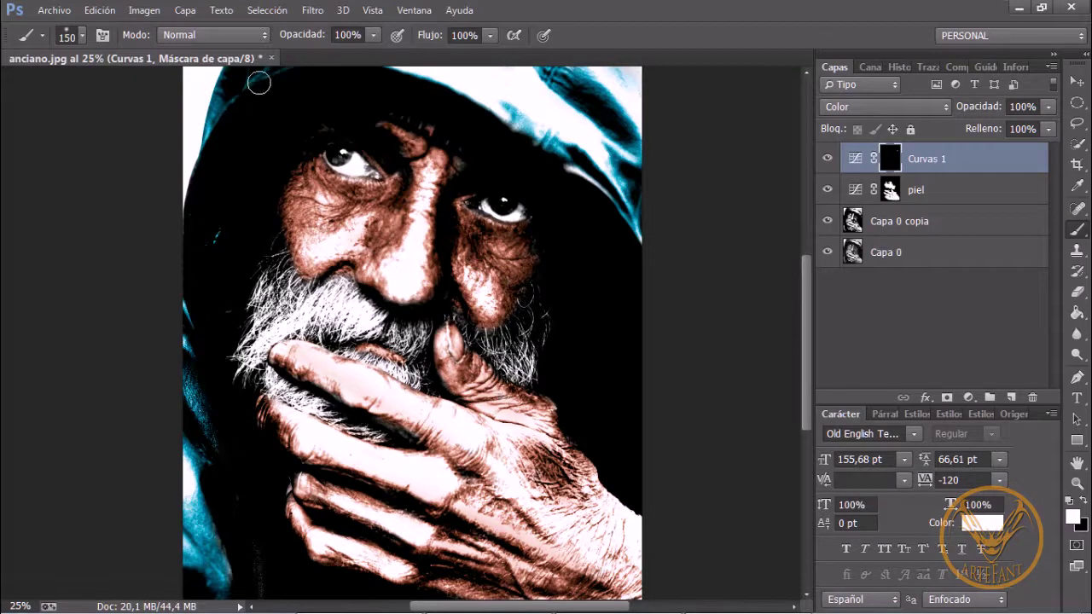
pyautogui.moveTo(192, 416)
pyautogui.mouseDown()
pyautogui.moveTo(196, 580)
pyautogui.moveTo(239, 195)
pyautogui.moveTo(278, 97)
pyautogui.moveTo(359, 65)
pyautogui.moveTo(493, 104)
pyautogui.moveTo(465, 95)
pyautogui.moveTo(441, 65)
pyautogui.moveTo(440, 76)
pyautogui.mouseUp()
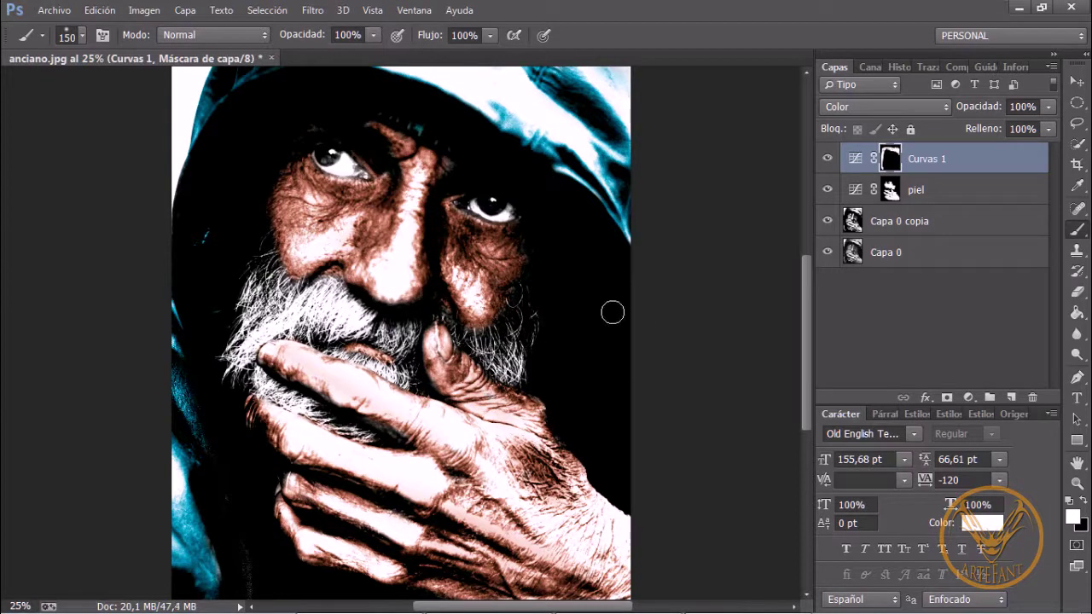
# - Rename the Curvas 1 layer "color ropa"
pyautogui.press('v')
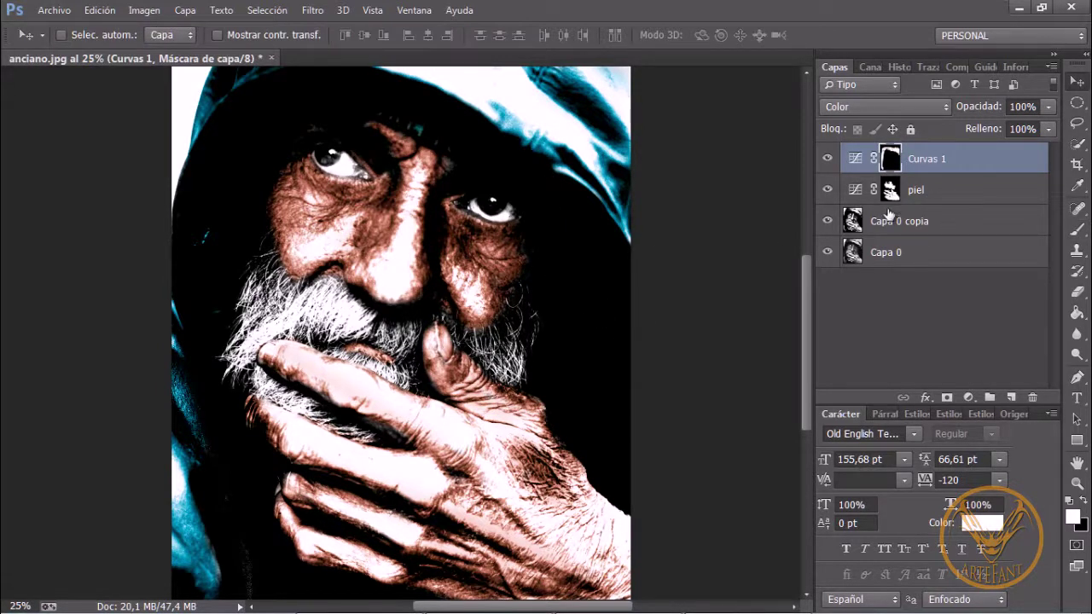
pyautogui.doubleClick(934, 162)
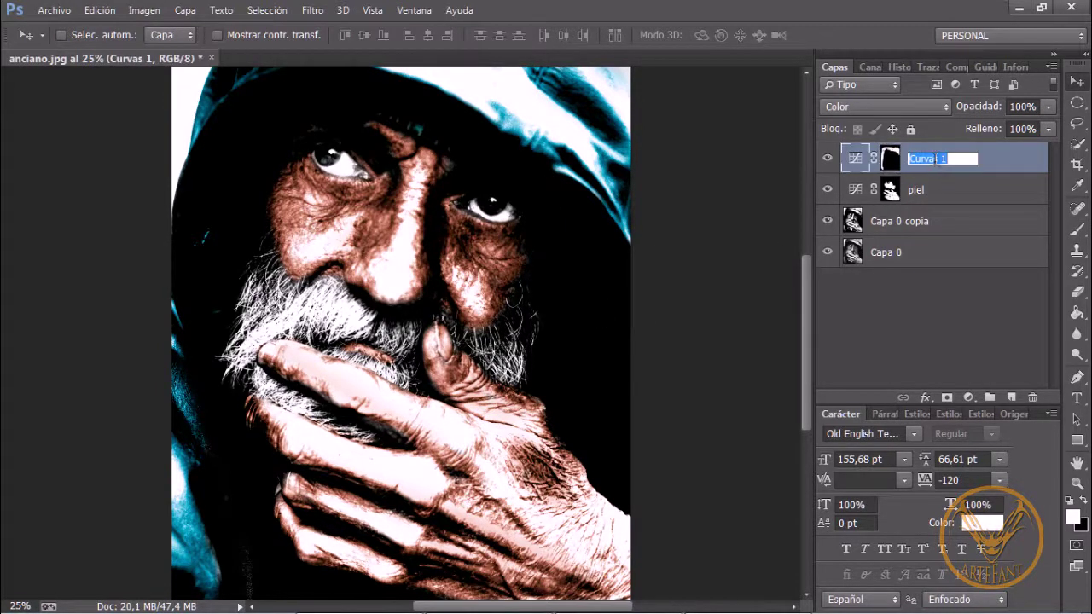
pyautogui.write('color rop')
pyautogui.press('Return')
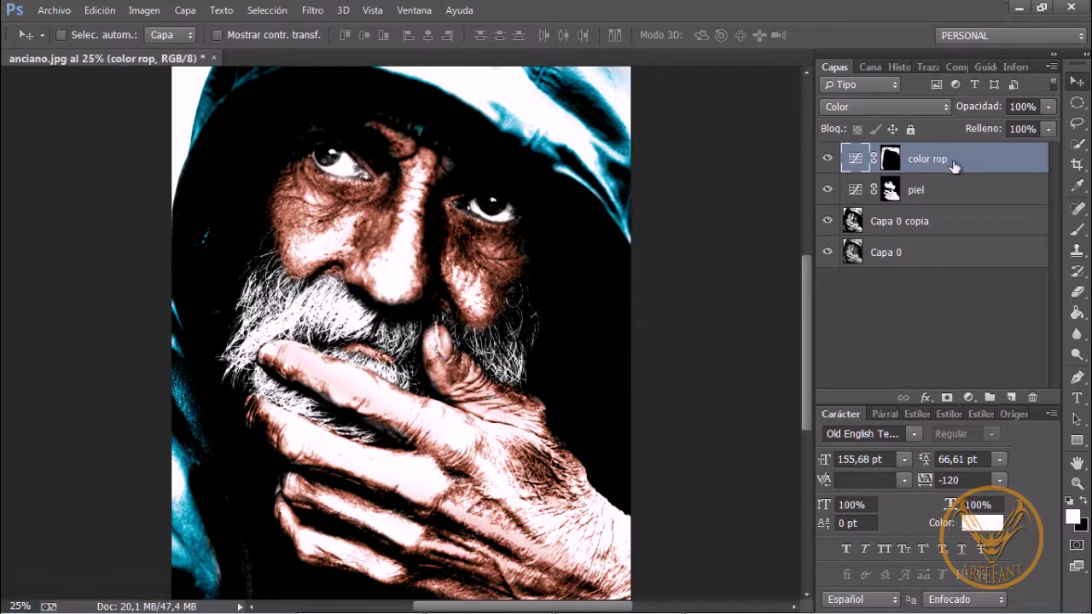
pyautogui.doubleClick(956, 163)
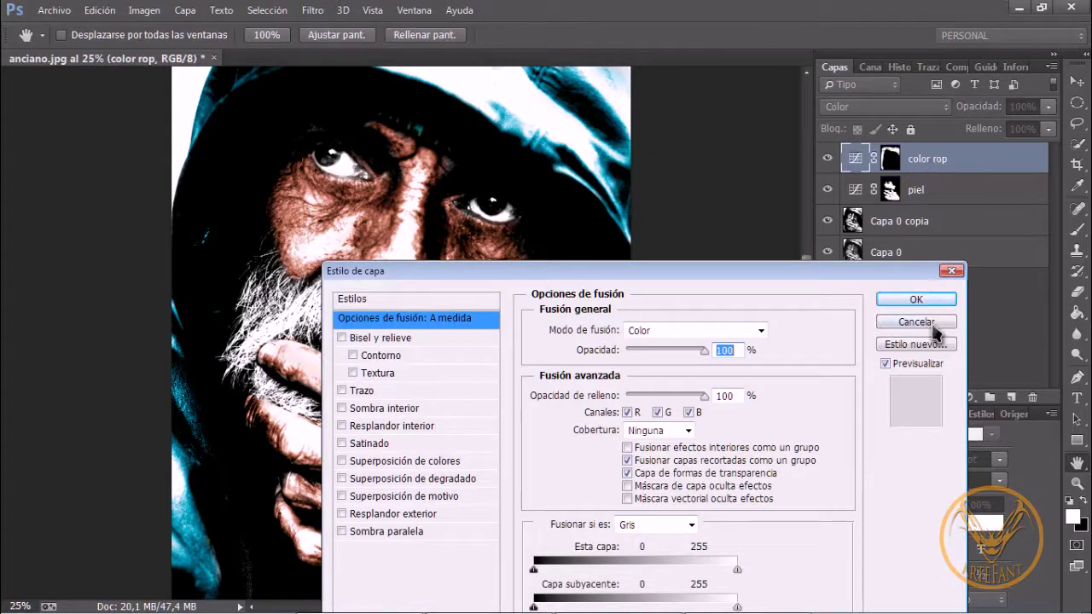
pyautogui.click(920, 320)
pyautogui.doubleClick(921, 160)
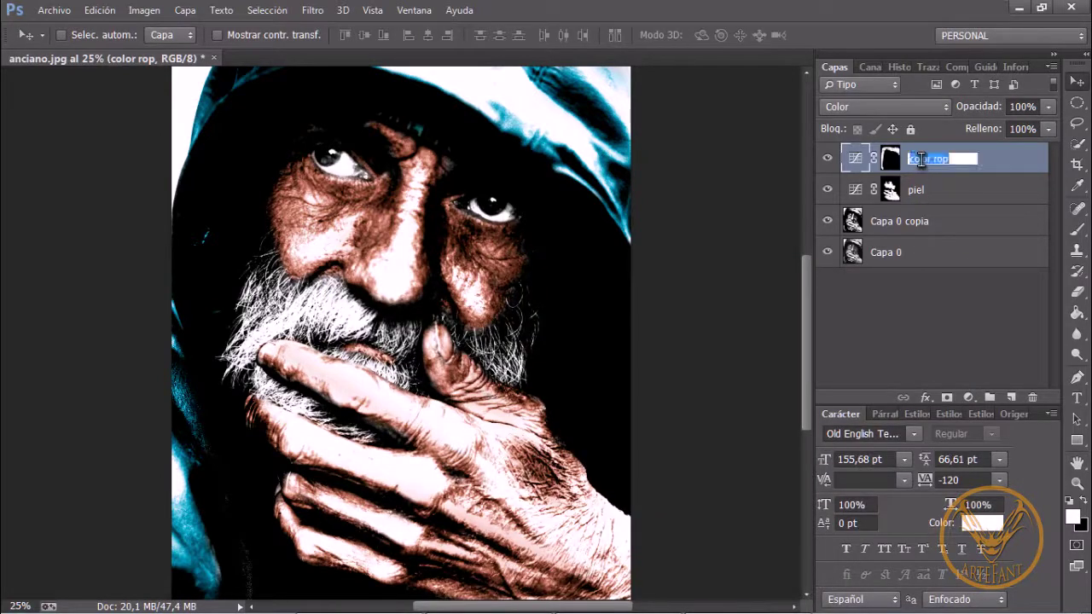
pyautogui.press('End')
pyautogui.press('Return')
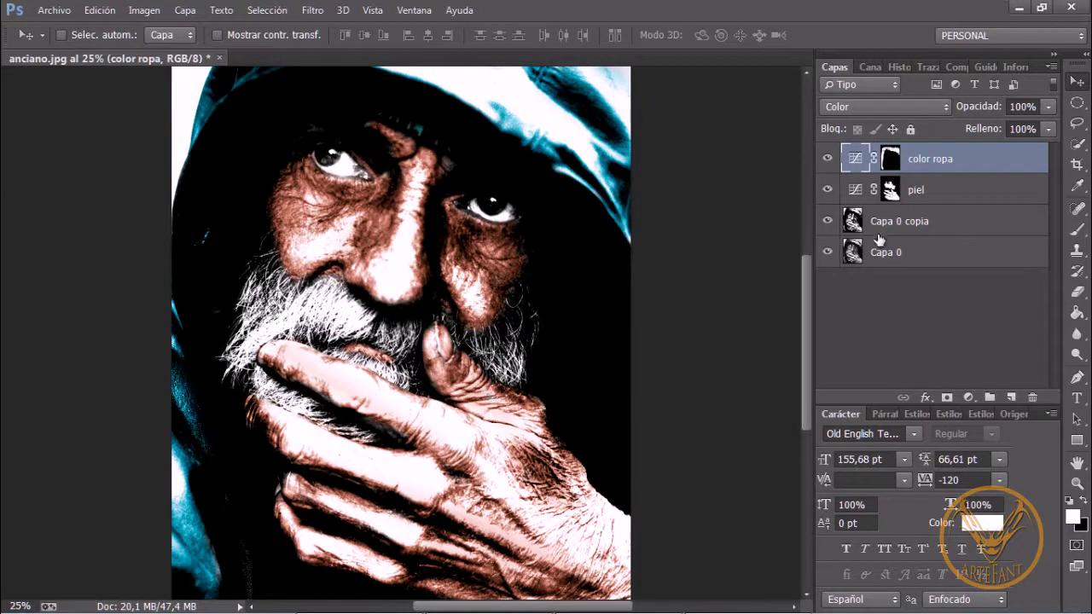
# - In the piel layer's curves, set the Rojo point to input 106, output 148 and the Azul point to input 138, output 115
pyautogui.click(857, 194)
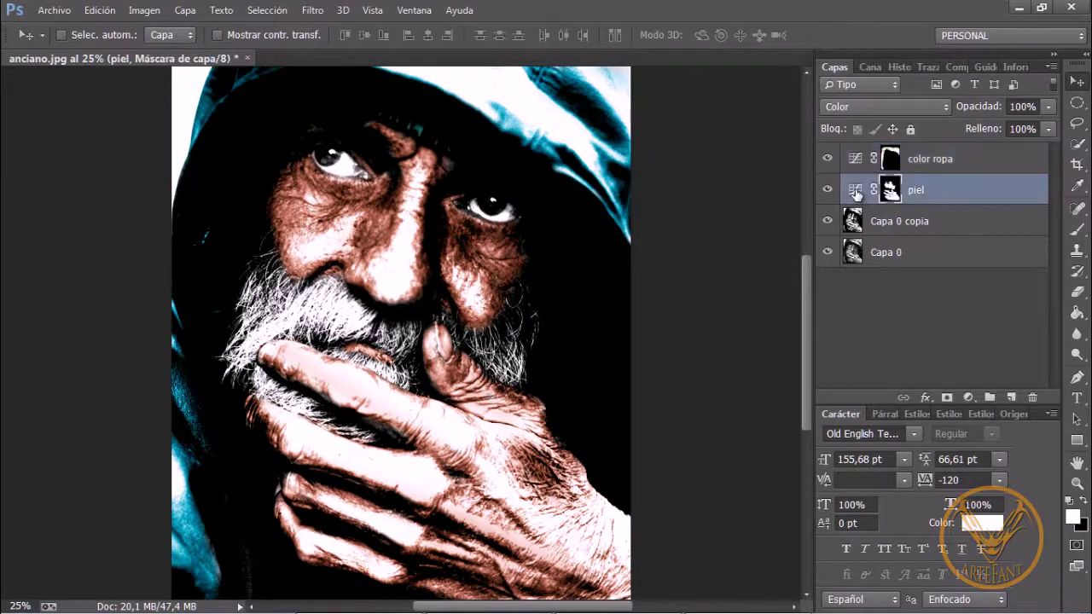
pyautogui.doubleClick(855, 192)
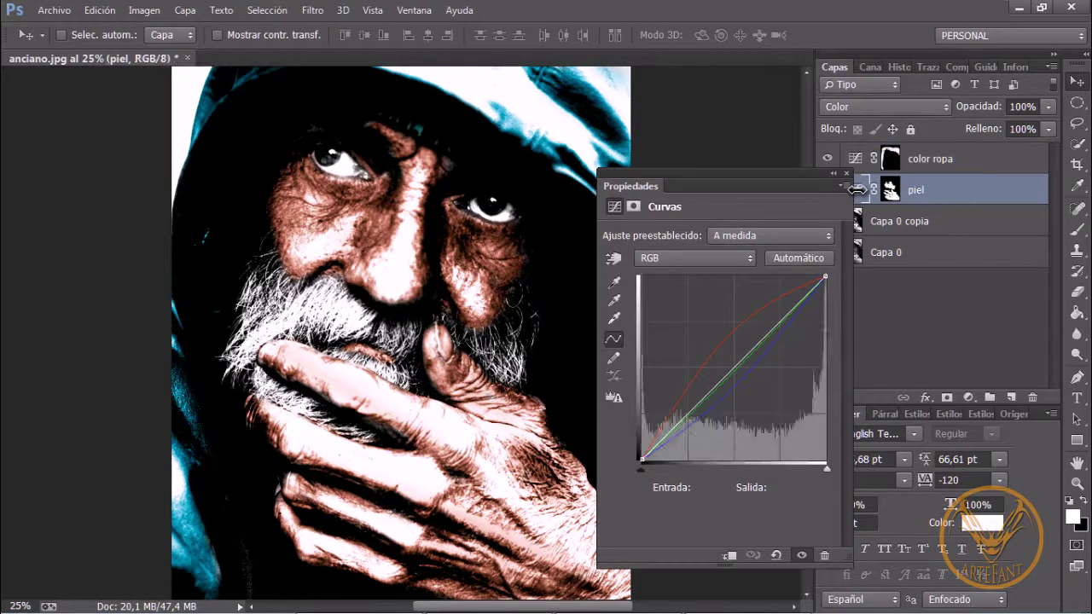
pyautogui.click(674, 259)
pyautogui.click(670, 284)
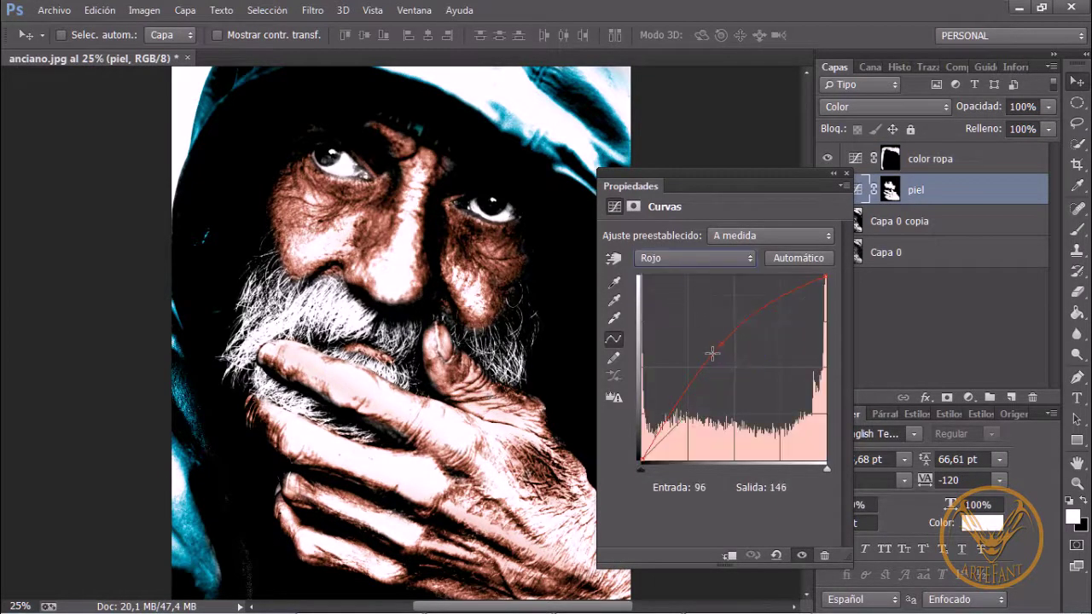
pyautogui.moveTo(721, 347)
pyautogui.mouseDown()
pyautogui.moveTo(725, 357)
pyautogui.moveTo(713, 348)
pyautogui.mouseUp()
pyautogui.click(674, 259)
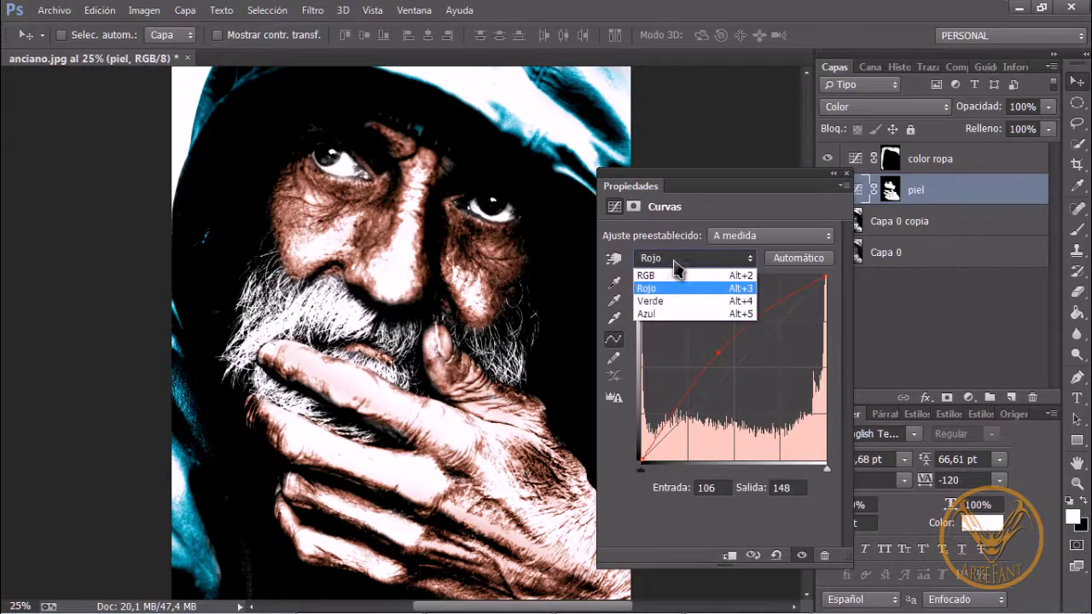
pyautogui.click(663, 316)
pyautogui.moveTo(737, 386); pyautogui.dragTo(741, 376)
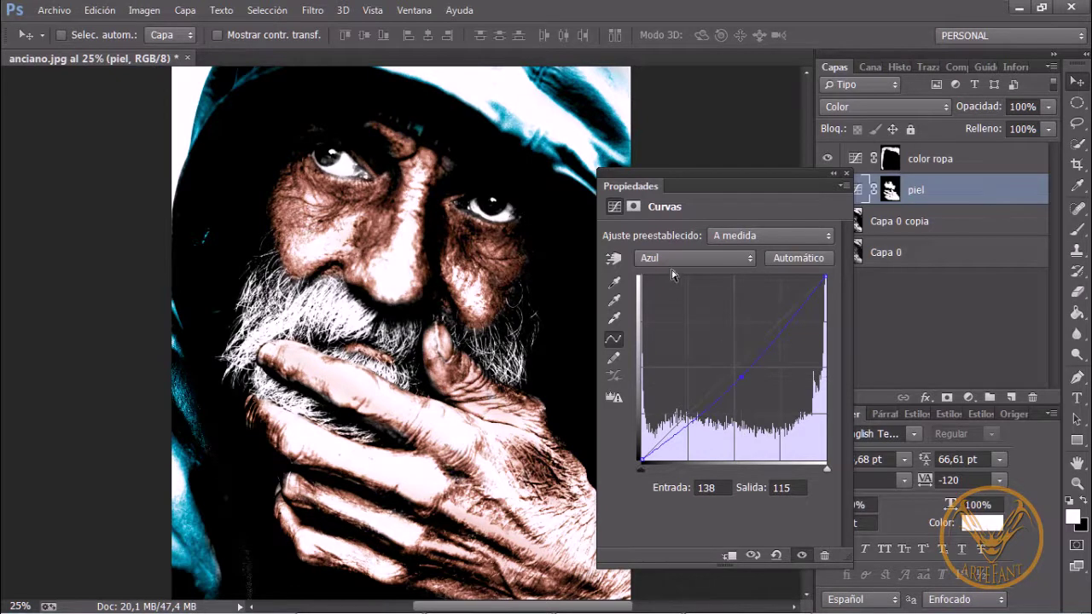
# - Add a point to the piel layer's Verde curve at input 134, output 119
pyautogui.click(673, 258)
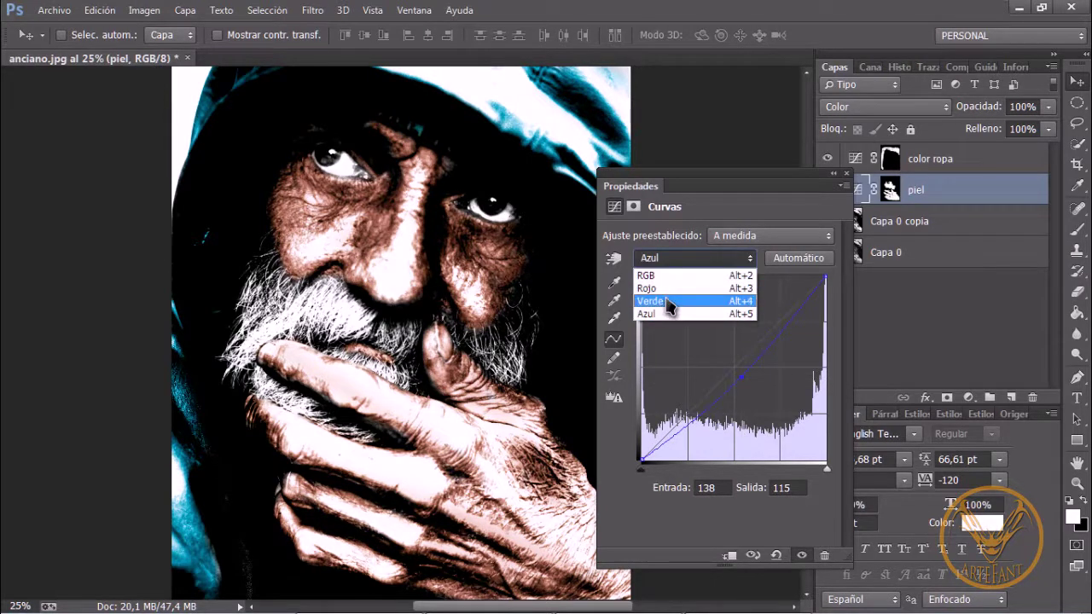
pyautogui.click(669, 304)
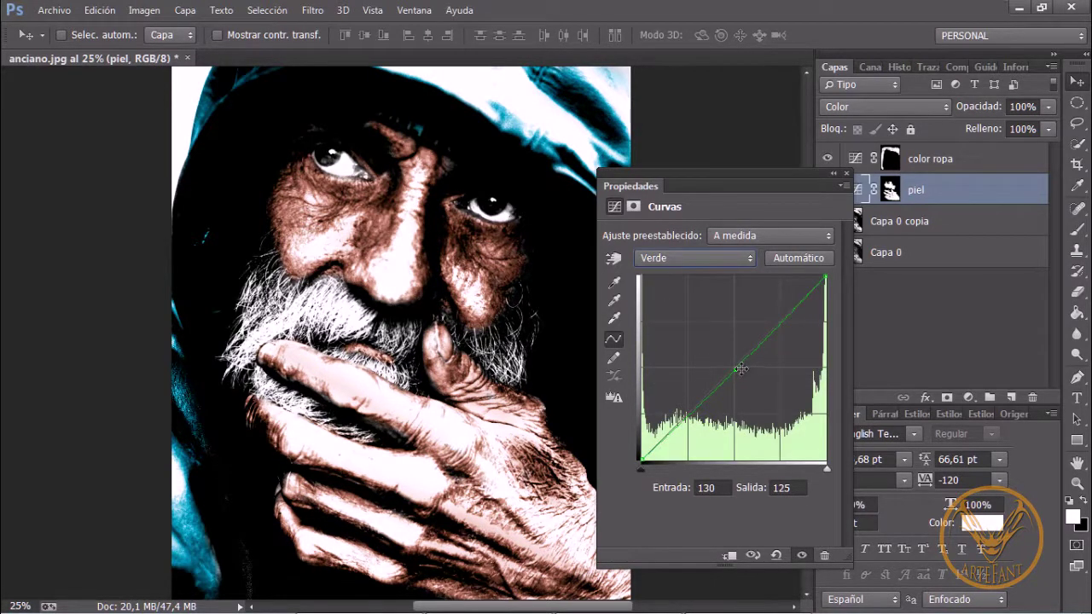
pyautogui.moveTo(738, 369)
pyautogui.mouseDown()
pyautogui.moveTo(731, 362)
pyautogui.moveTo(740, 372)
pyautogui.mouseUp()
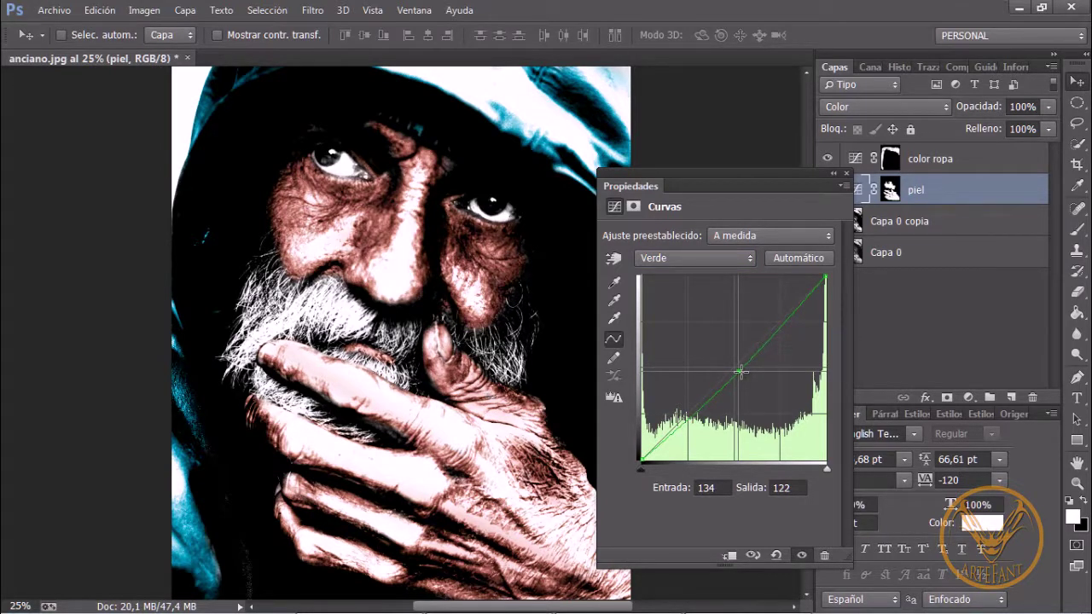
pyautogui.moveTo(740, 372); pyautogui.dragTo(741, 374)
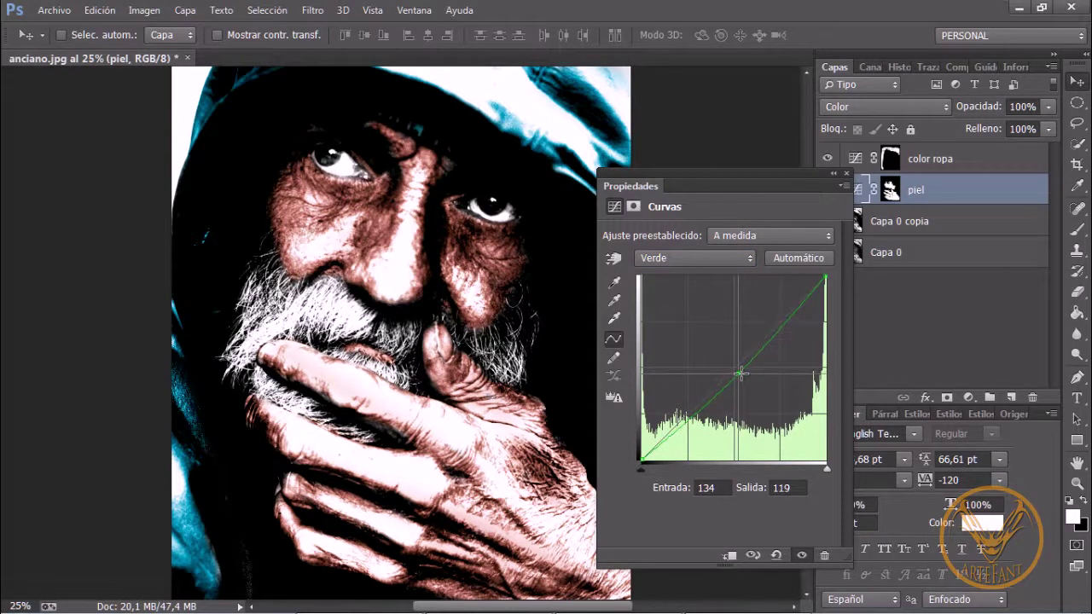
# - Set the piel layer's Rojo curve point to input 120, output 151 and close the curve settings
pyautogui.click(682, 258)
pyautogui.click(670, 286)
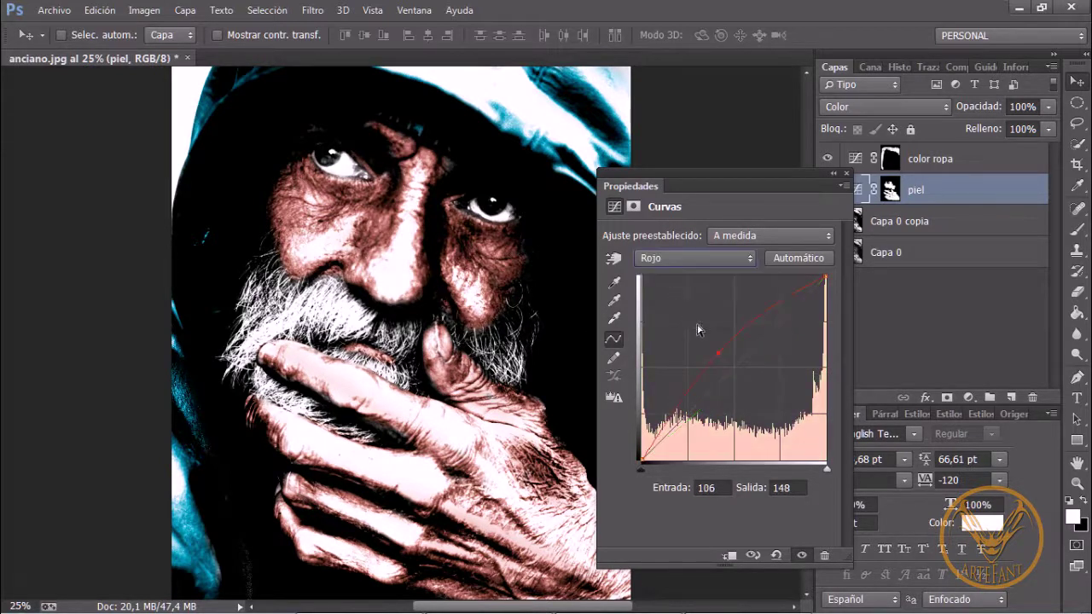
pyautogui.moveTo(715, 354); pyautogui.dragTo(726, 350)
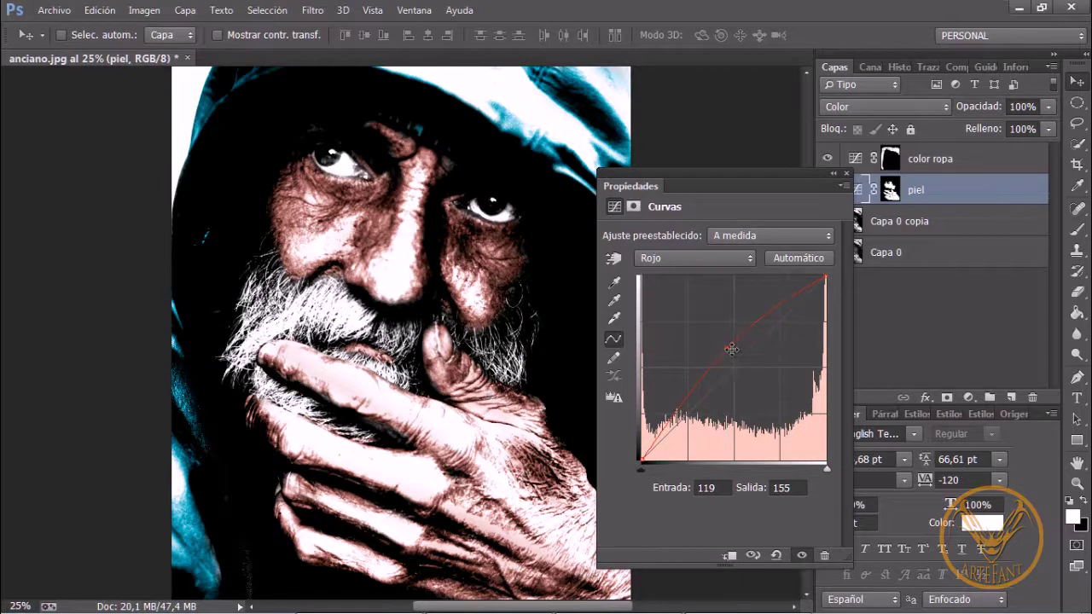
pyautogui.moveTo(728, 348); pyautogui.dragTo(730, 350)
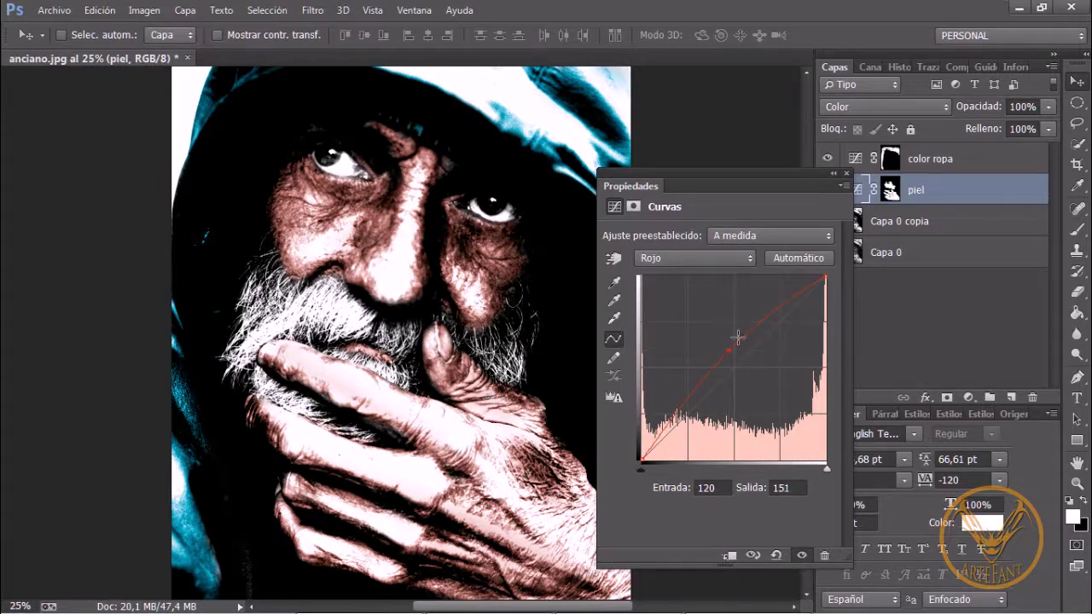
pyautogui.click(846, 175)
# - Make color ropa the active layer and choose the Subexponer (Burn) tool
pyautogui.click(942, 166)
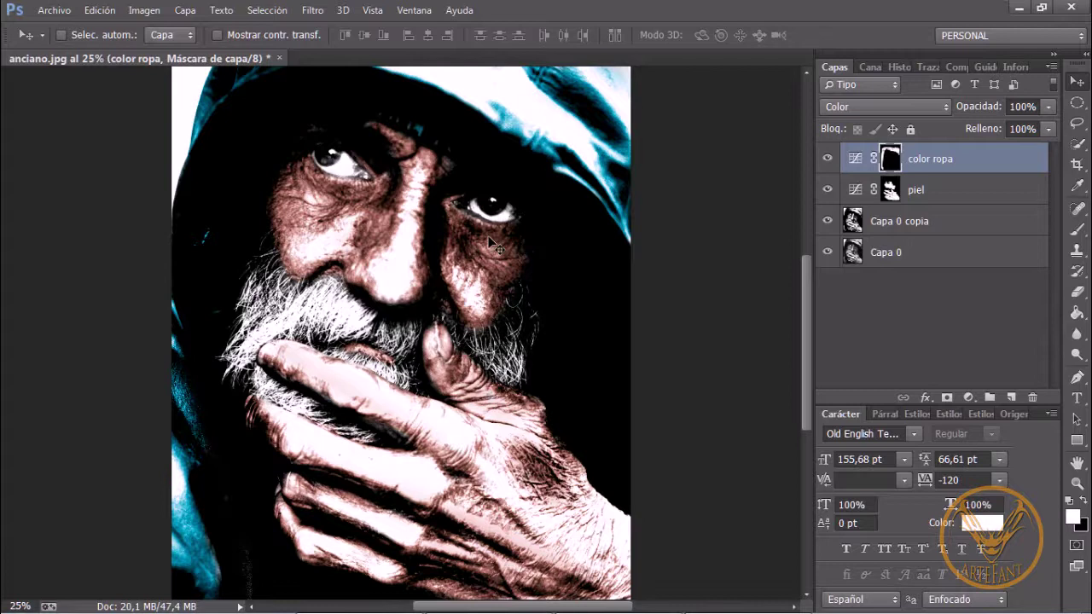
pyautogui.click(1076, 354)
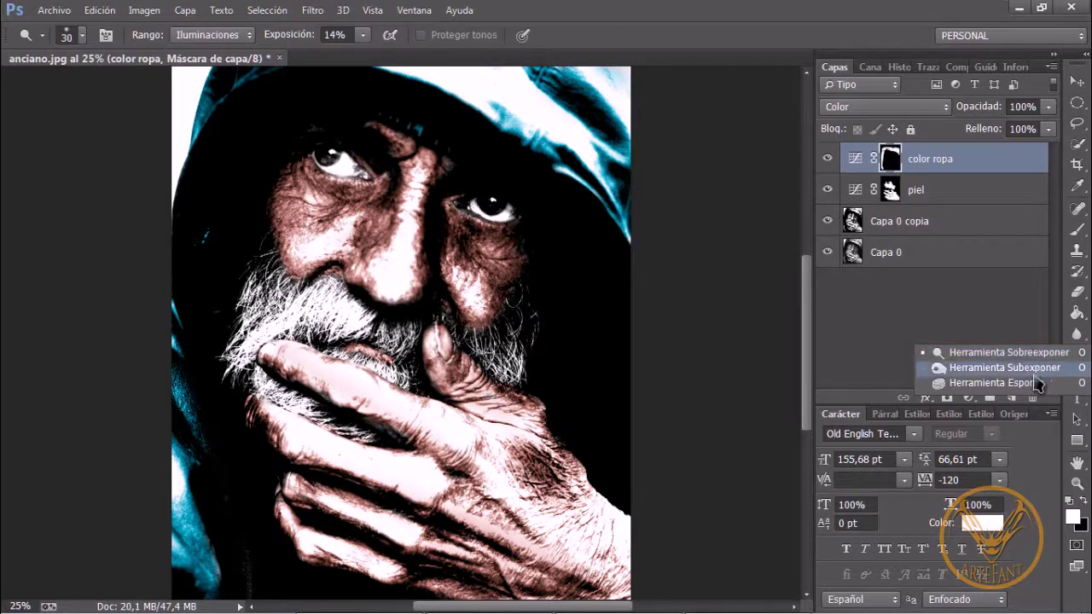
pyautogui.press('Escape')
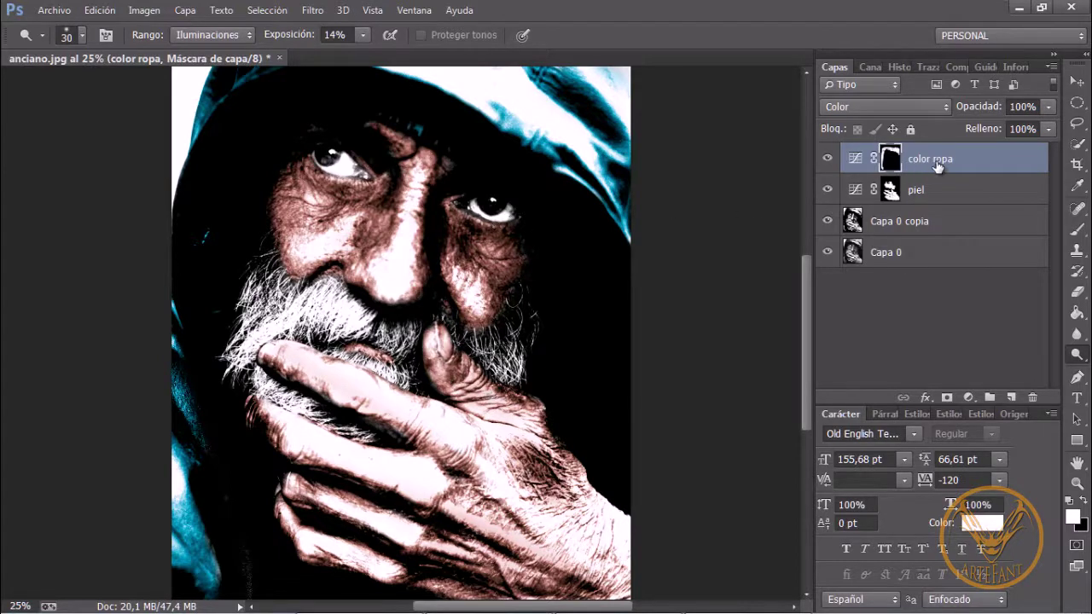
pyautogui.rightClick(1077, 354)
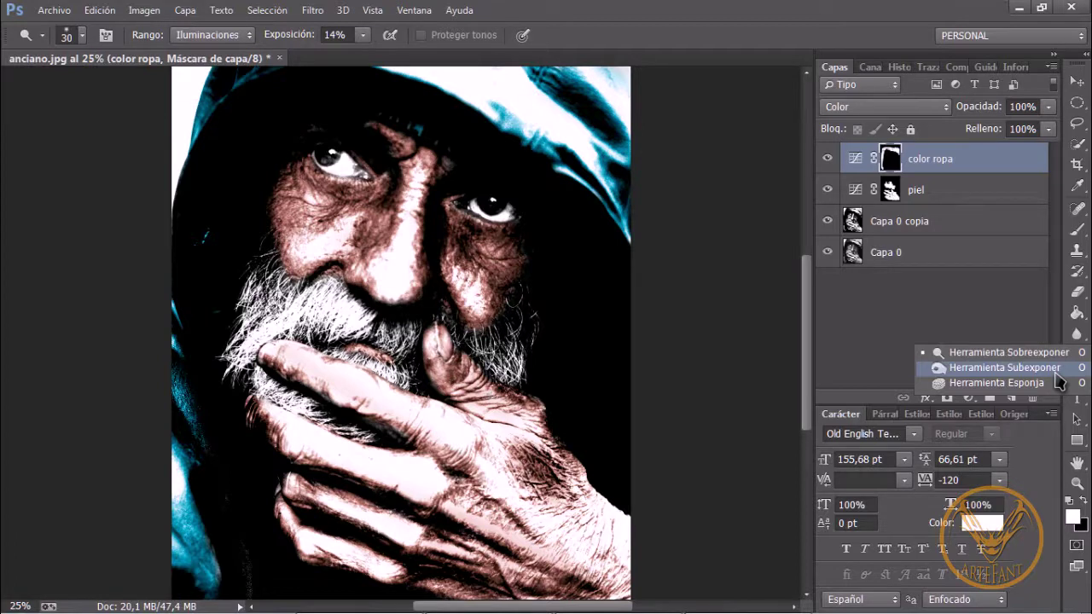
pyautogui.click(1056, 372)
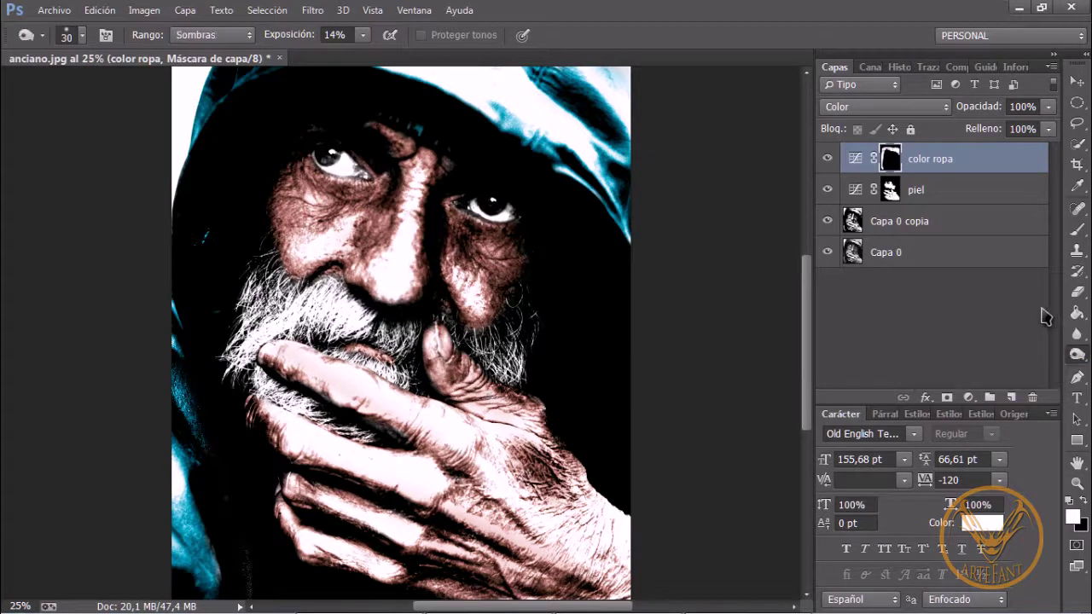
pyautogui.click(968, 161)
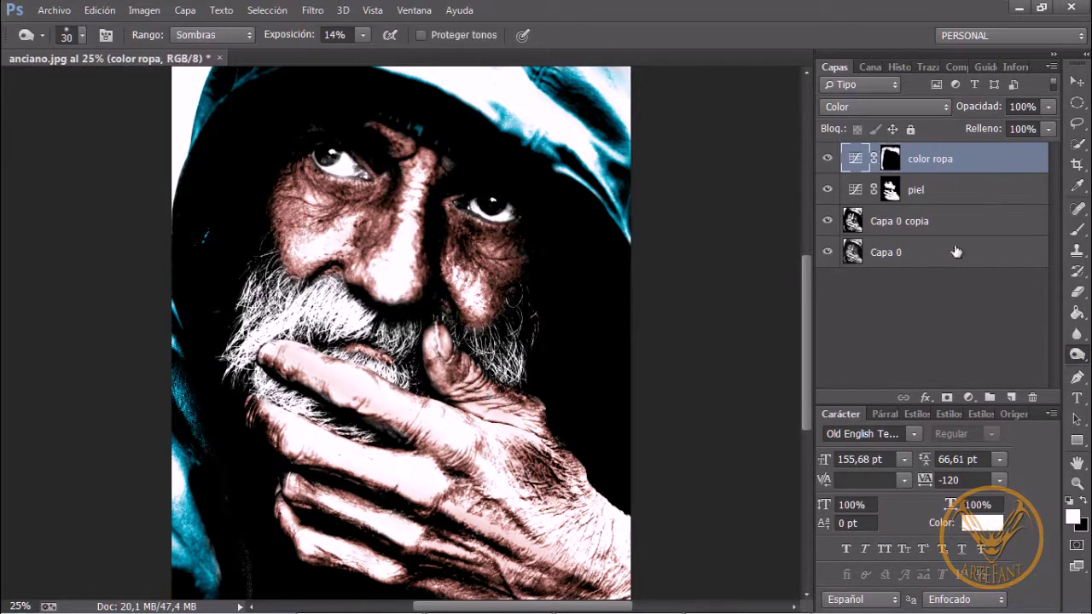
# - Add a new empty layer above color ropa and name it "luces"
pyautogui.click(1011, 397)
pyautogui.doubleClick(887, 159)
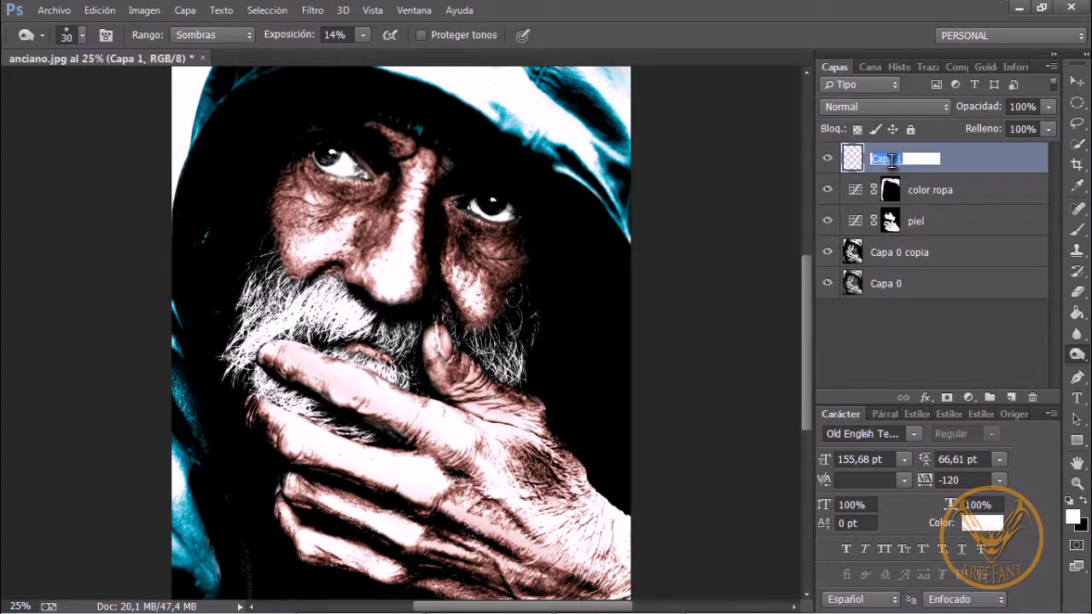
pyautogui.press('BackSpace')
pyautogui.write('luce')
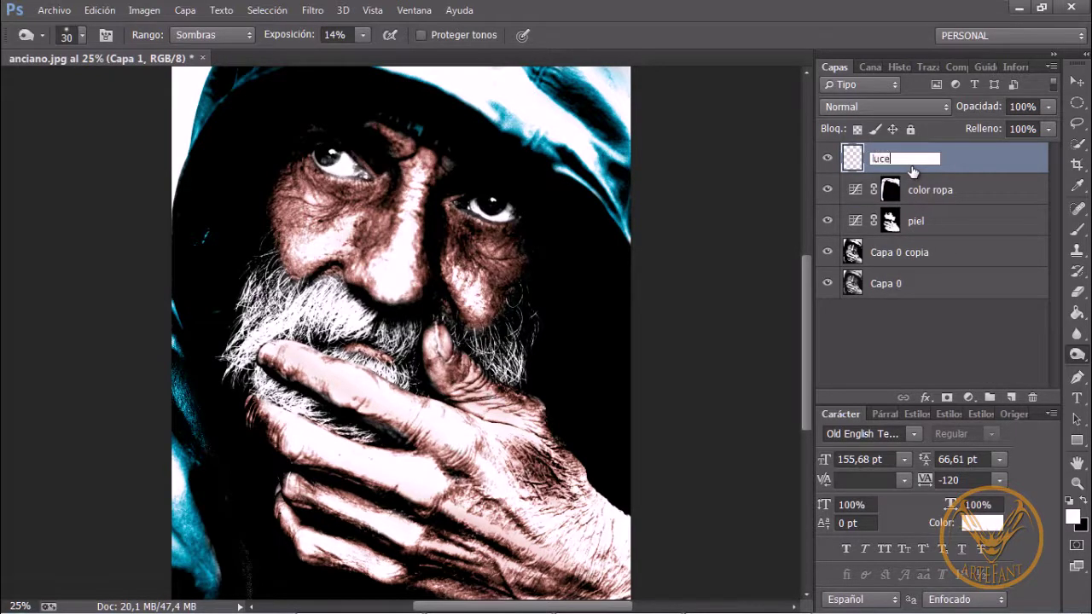
pyautogui.write('s')
pyautogui.press('Return')
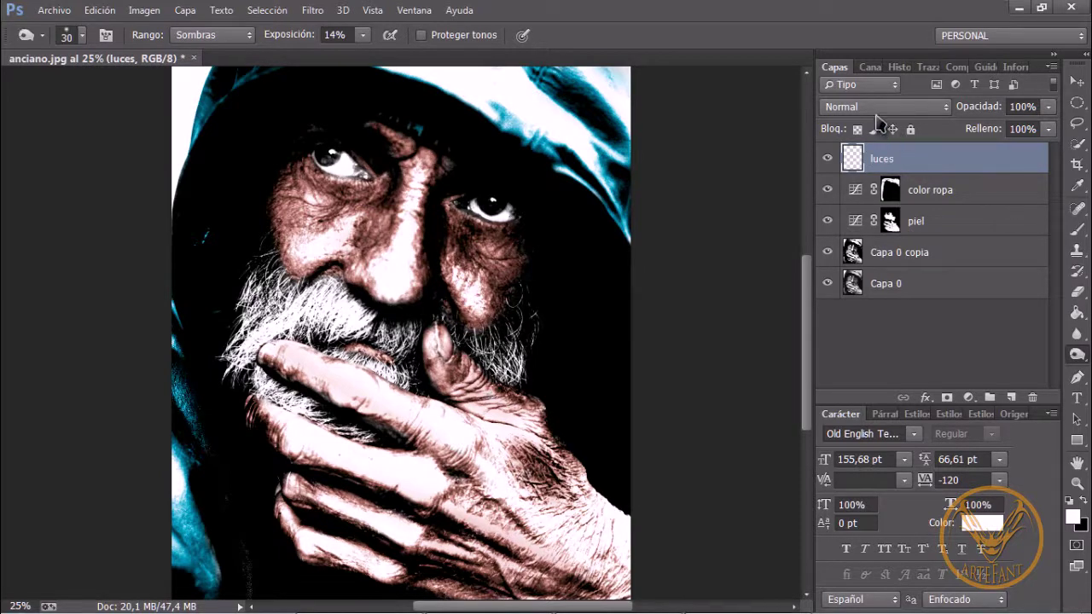
pyautogui.rightClick(918, 154)
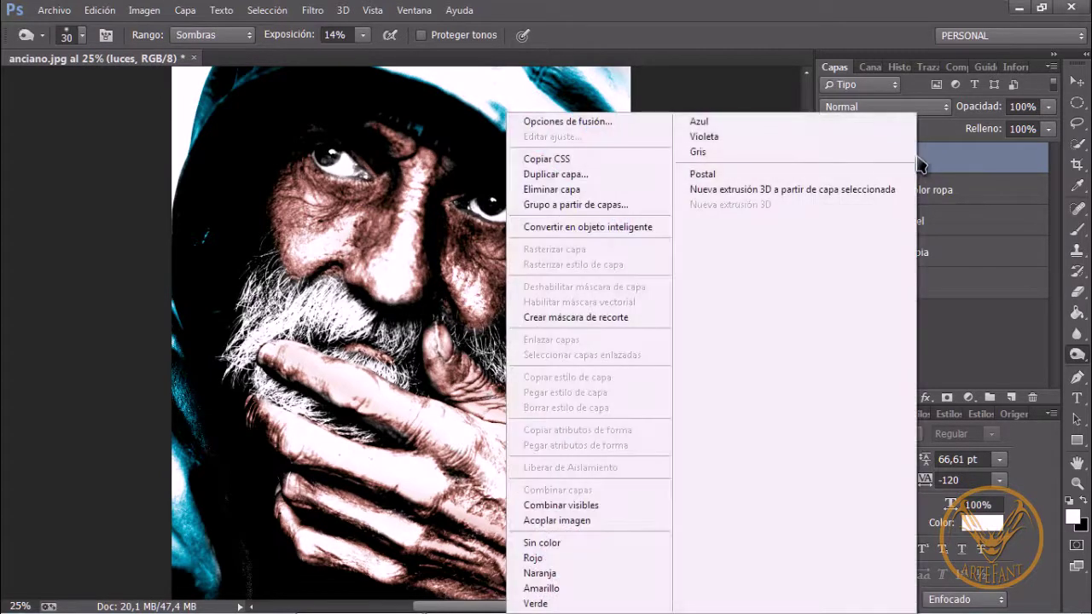
pyautogui.click(985, 161)
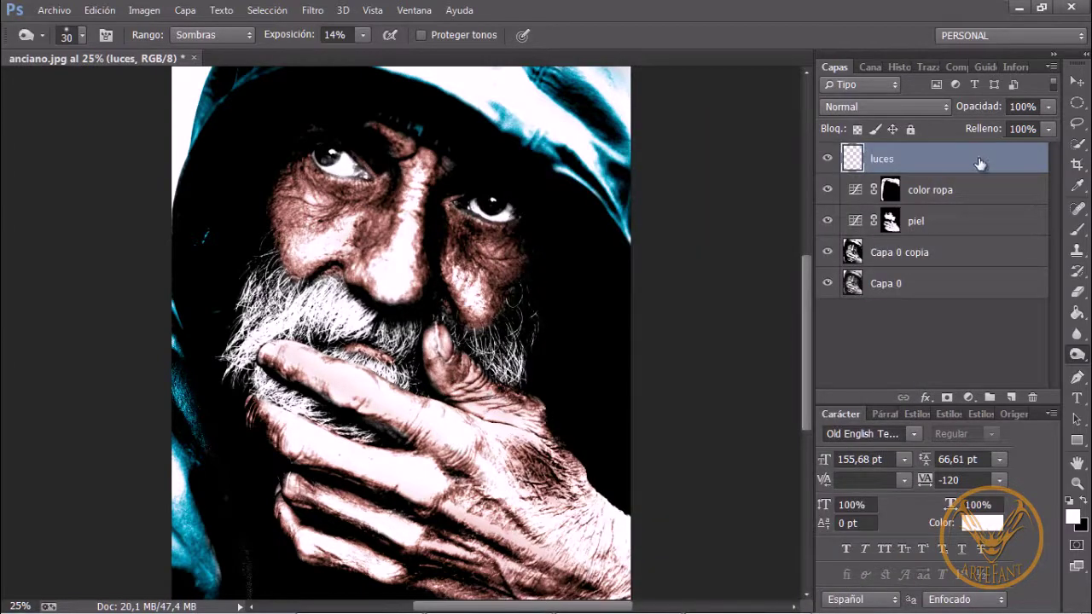
# - Add another empty layer above luces and name it "sombras"
pyautogui.click(1011, 398)
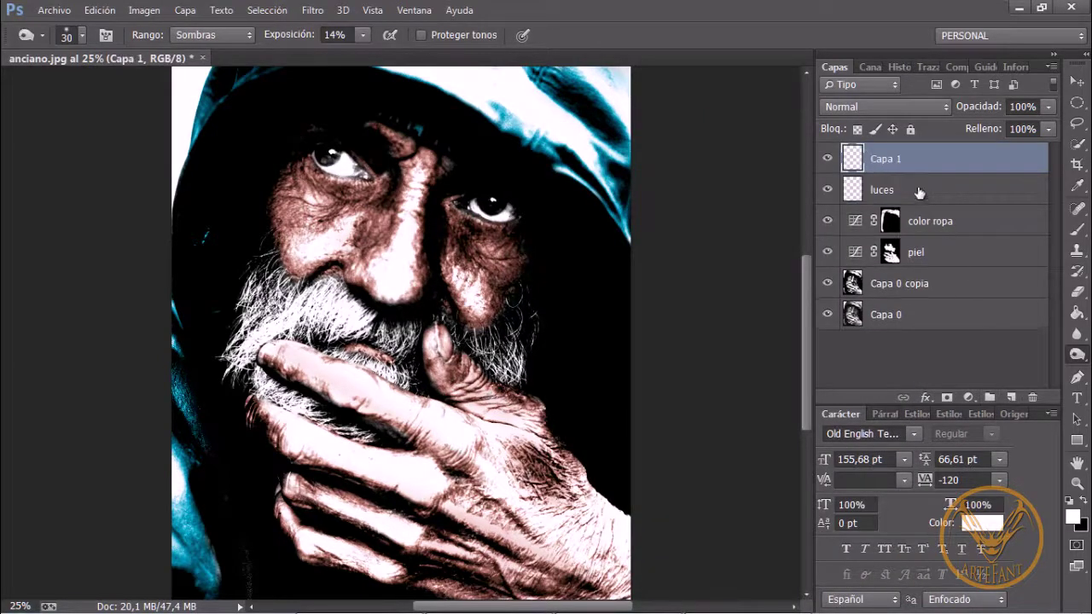
pyautogui.doubleClick(891, 160)
pyautogui.write('s')
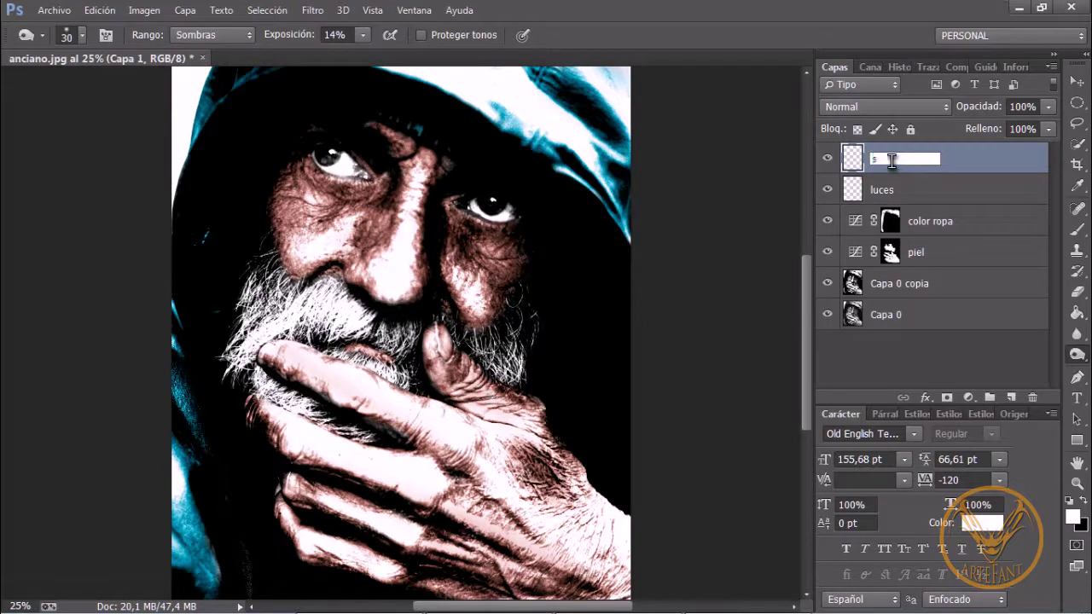
pyautogui.write('ombras')
pyautogui.press('Return')
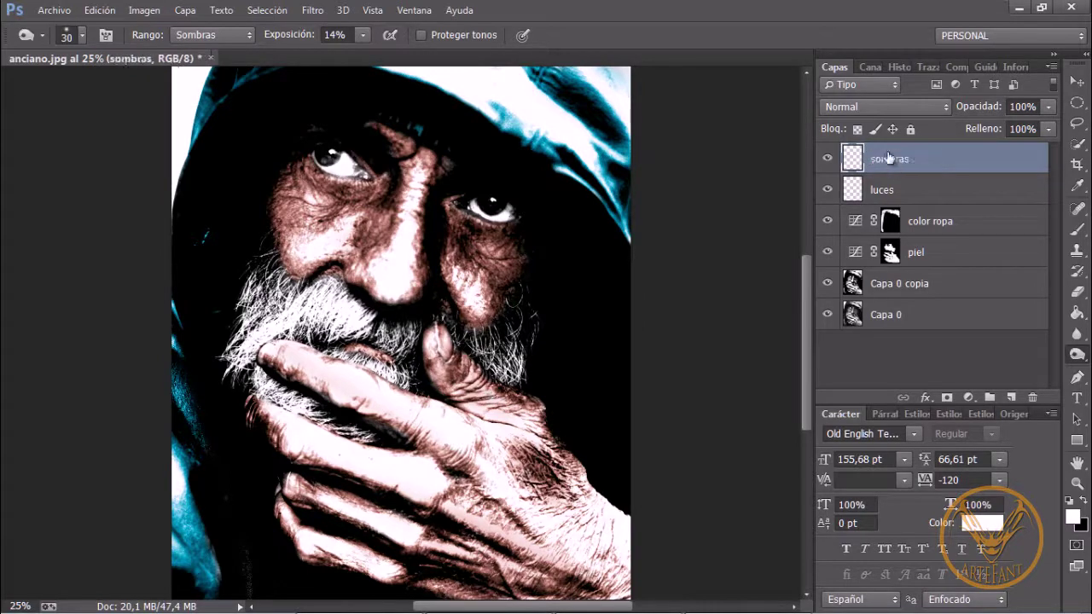
# - Set the luces layer's blending mode to Luz suave and make sombras the active layer
pyautogui.click(903, 197)
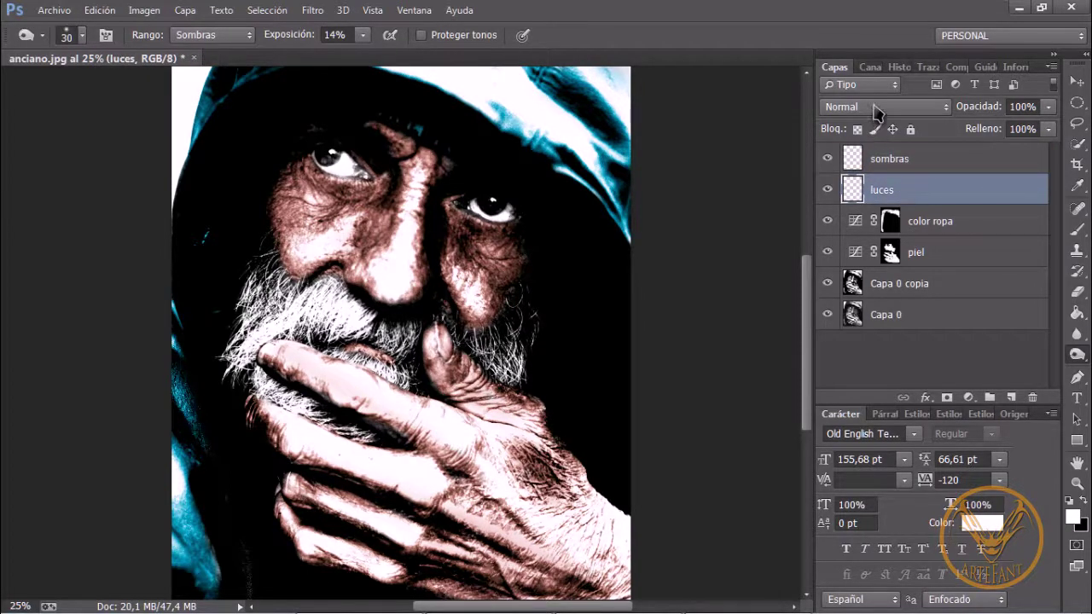
pyautogui.click(879, 107)
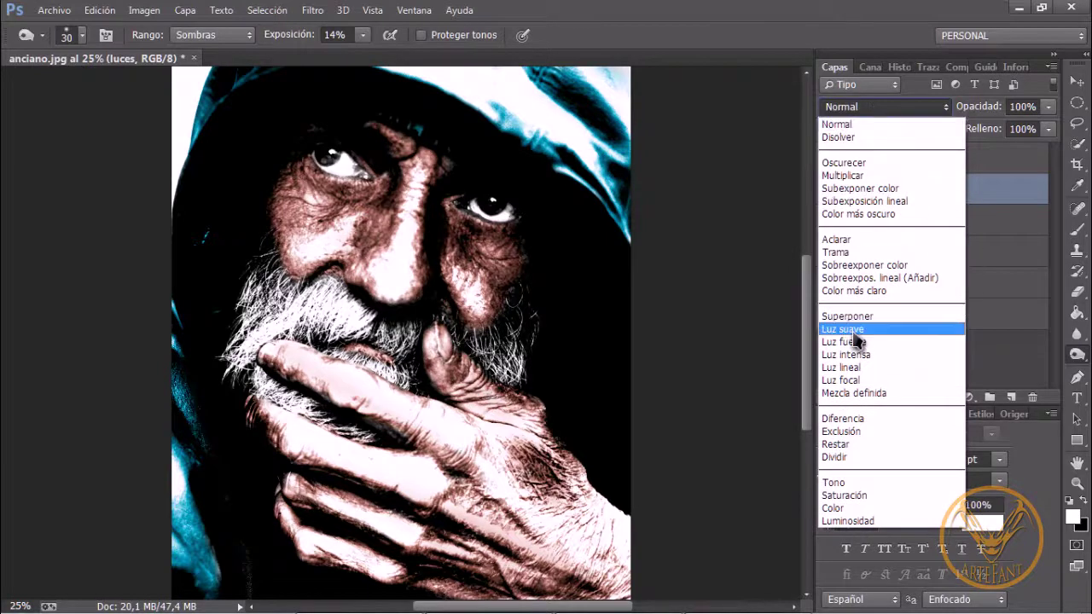
pyautogui.click(846, 329)
pyautogui.click(898, 167)
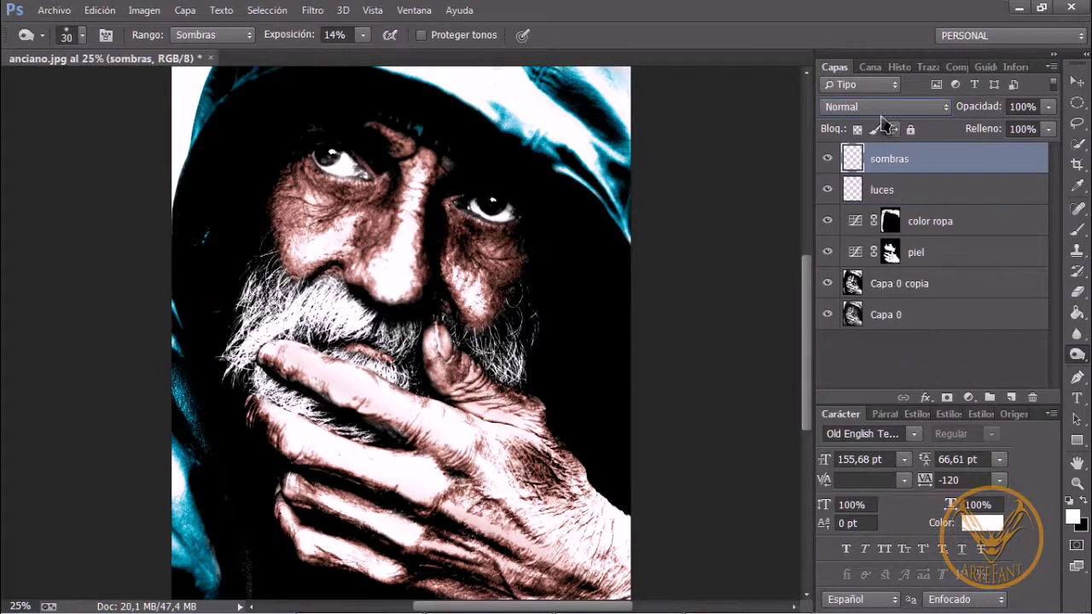
# - Set the sombras layer's blending mode to Luz suave and make luces the active layer
pyautogui.click(883, 106)
pyautogui.click(866, 329)
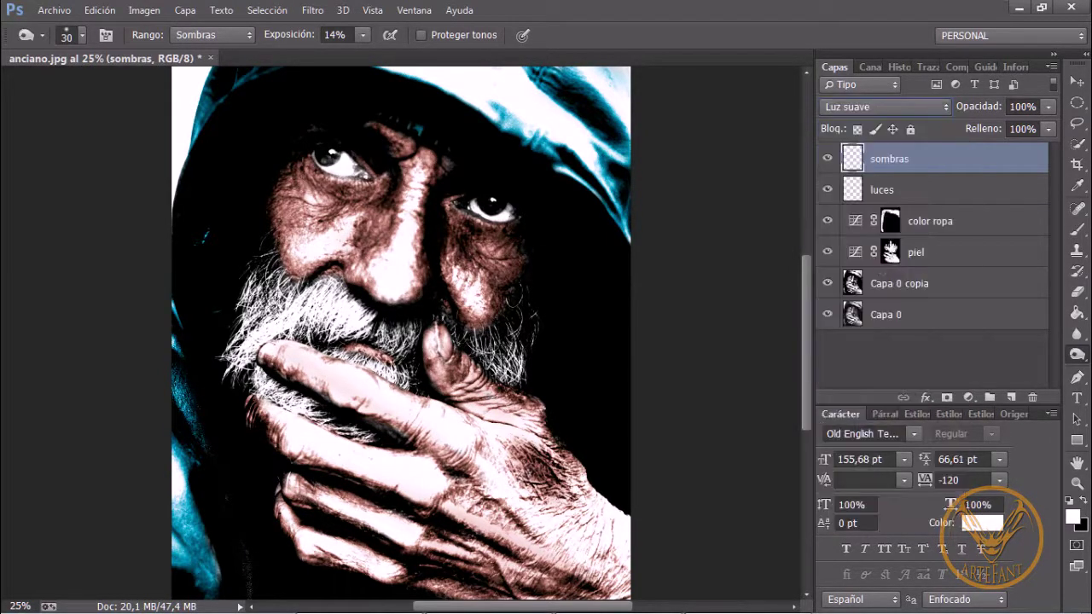
pyautogui.click(919, 188)
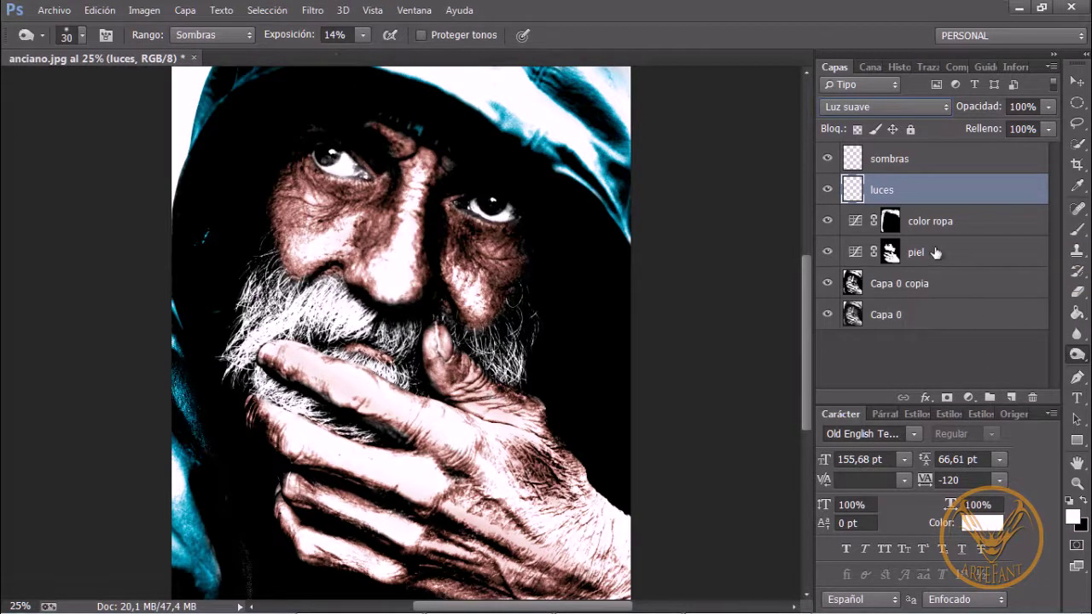
# - Choose the Brush tool and set its opacity to 50%
pyautogui.click(1076, 228)
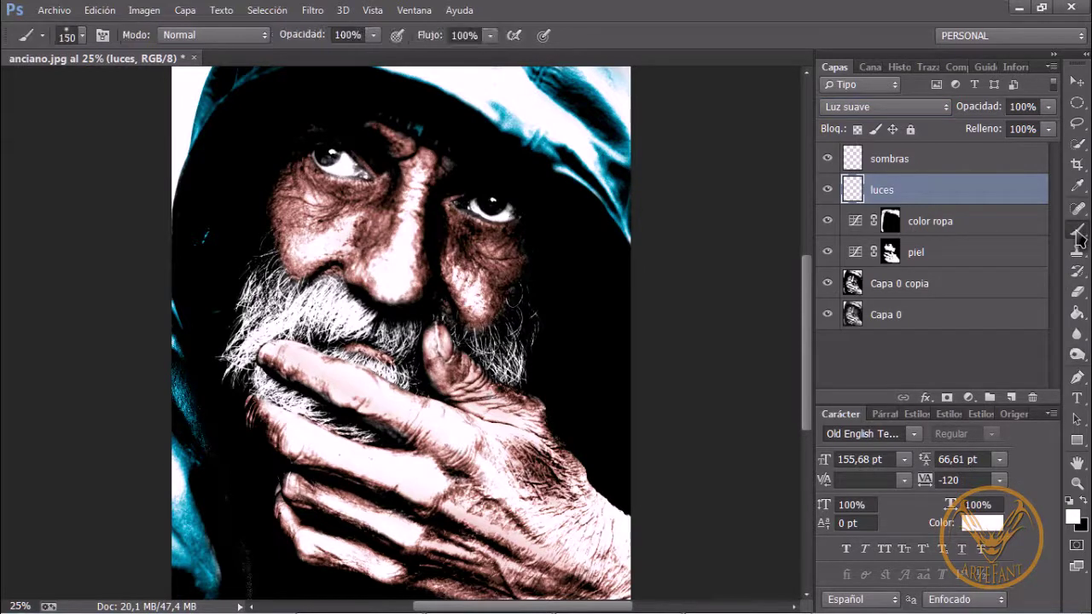
pyautogui.click(373, 35)
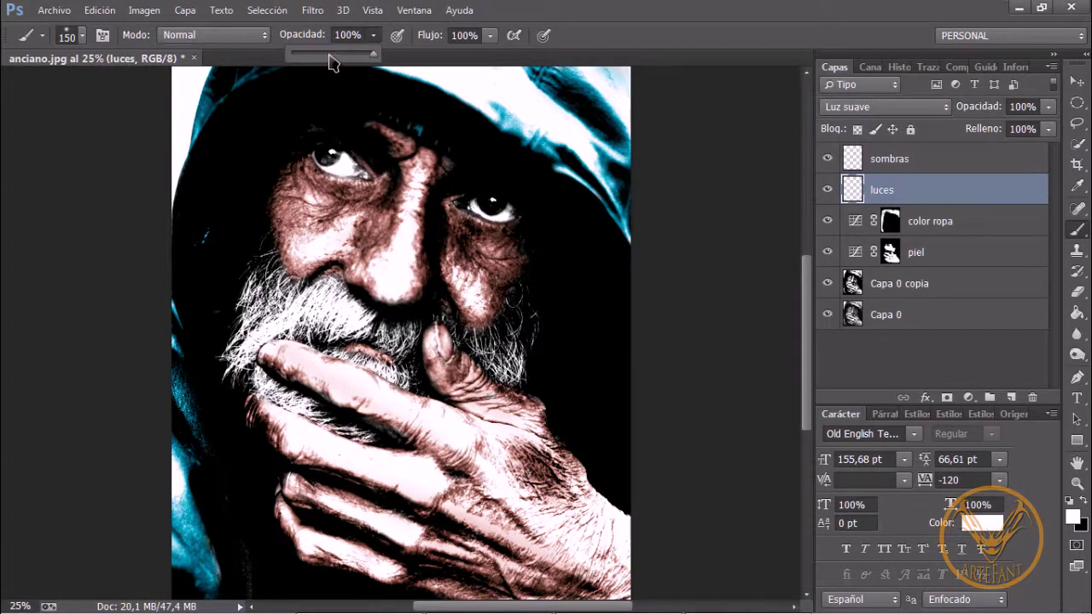
pyautogui.moveTo(332, 63); pyautogui.dragTo(328, 59)
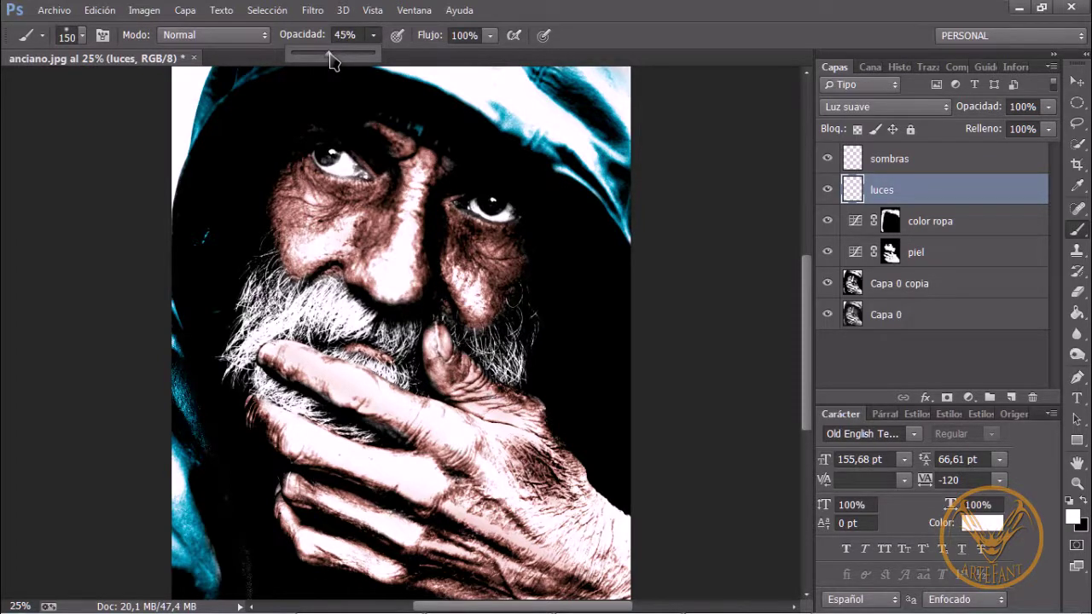
pyautogui.click(341, 168)
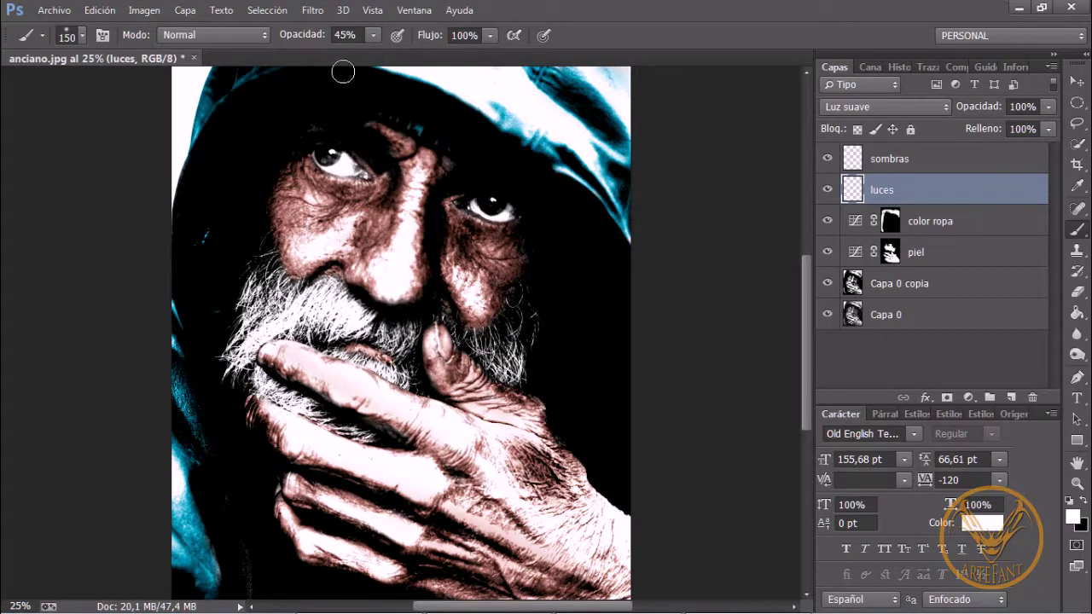
pyautogui.click(374, 36)
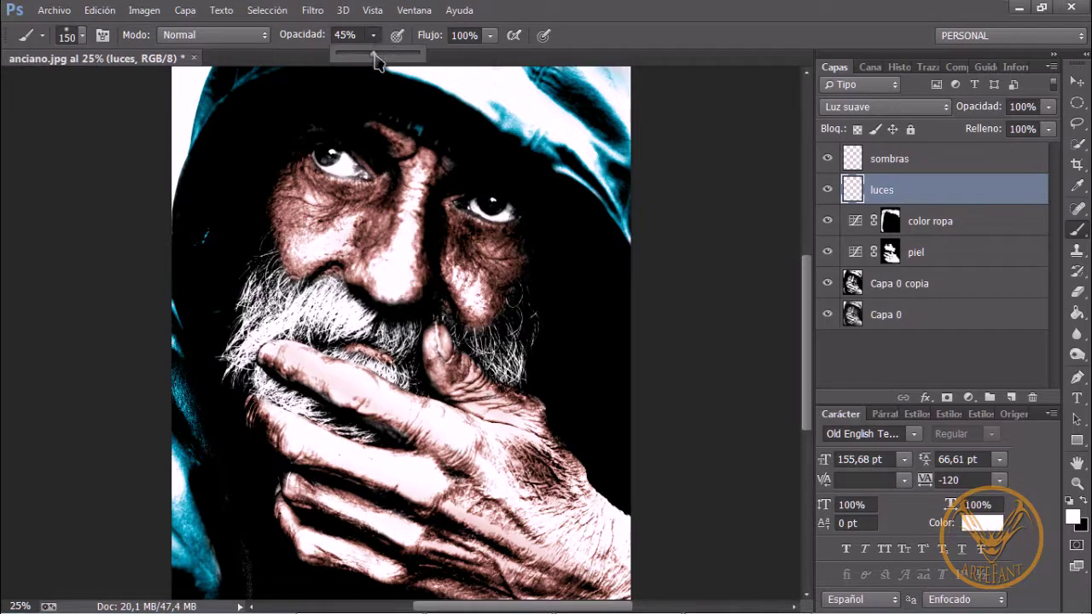
pyautogui.moveTo(376, 58); pyautogui.dragTo(379, 59)
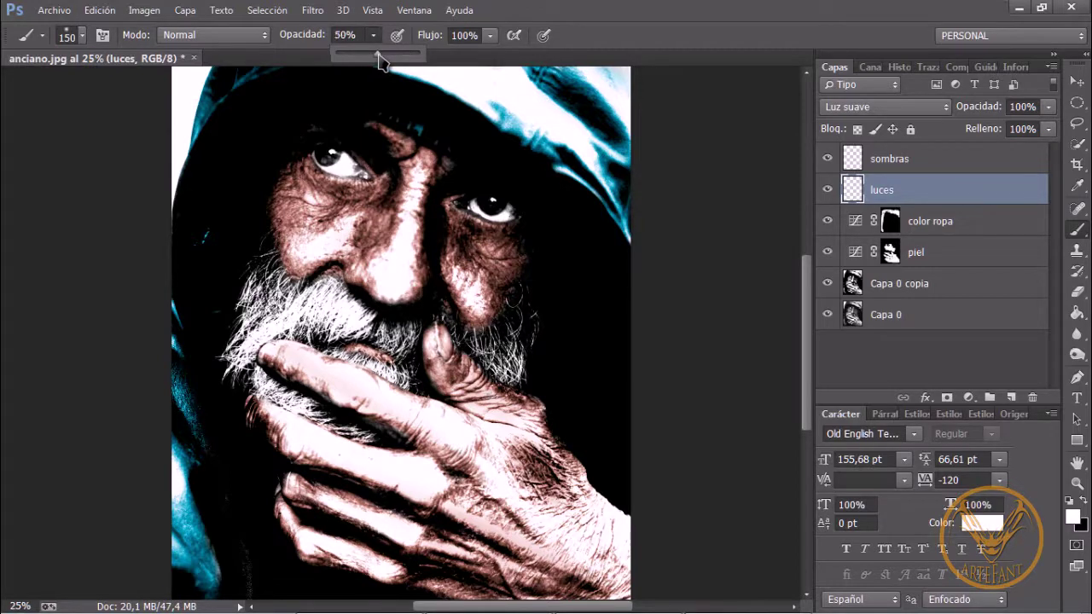
pyautogui.click(665, 43)
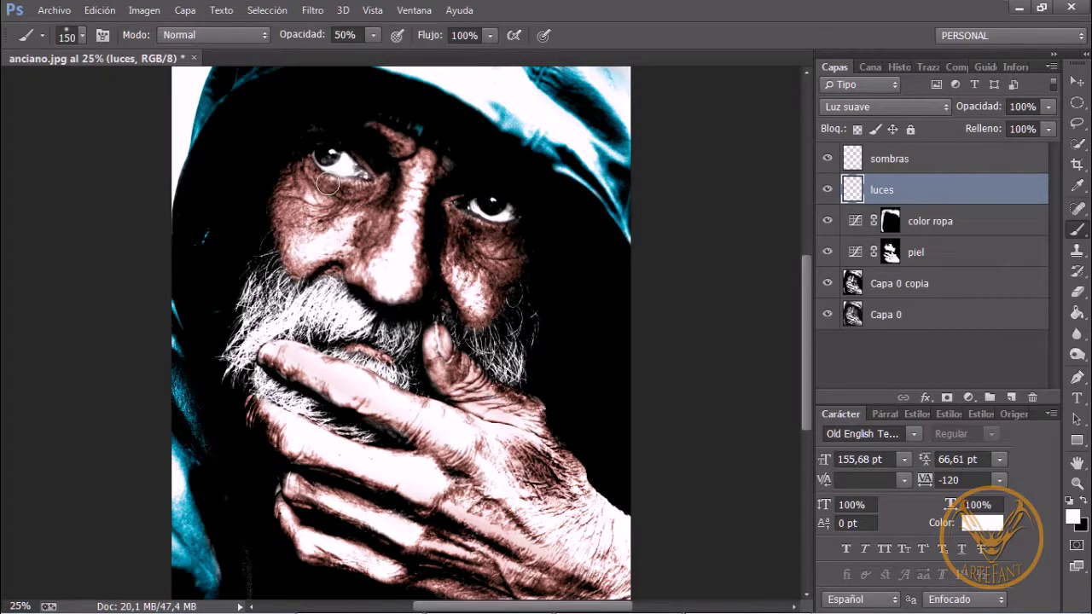
# - Reduce the brush to size 50 and paint white at 50% opacity over the white of the old man's higher eye on luces
pyautogui.press('[')
pyautogui.press('[')
pyautogui.moveTo(400, 212); pyautogui.dragTo(404, 269)
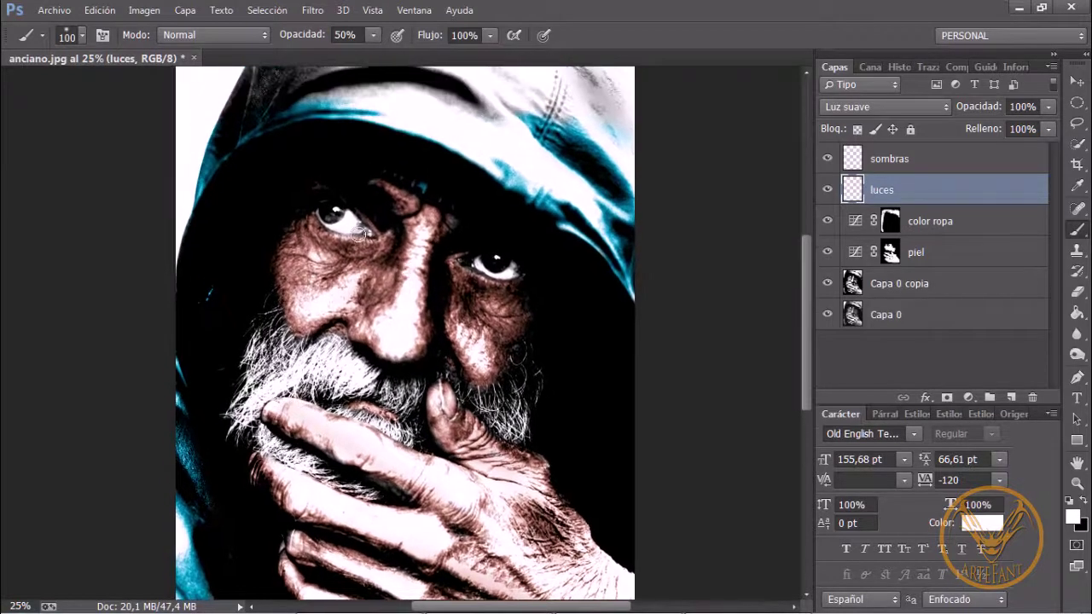
pyautogui.hotkey('ctrl', '+')
pyautogui.hotkey('ctrl', '+')
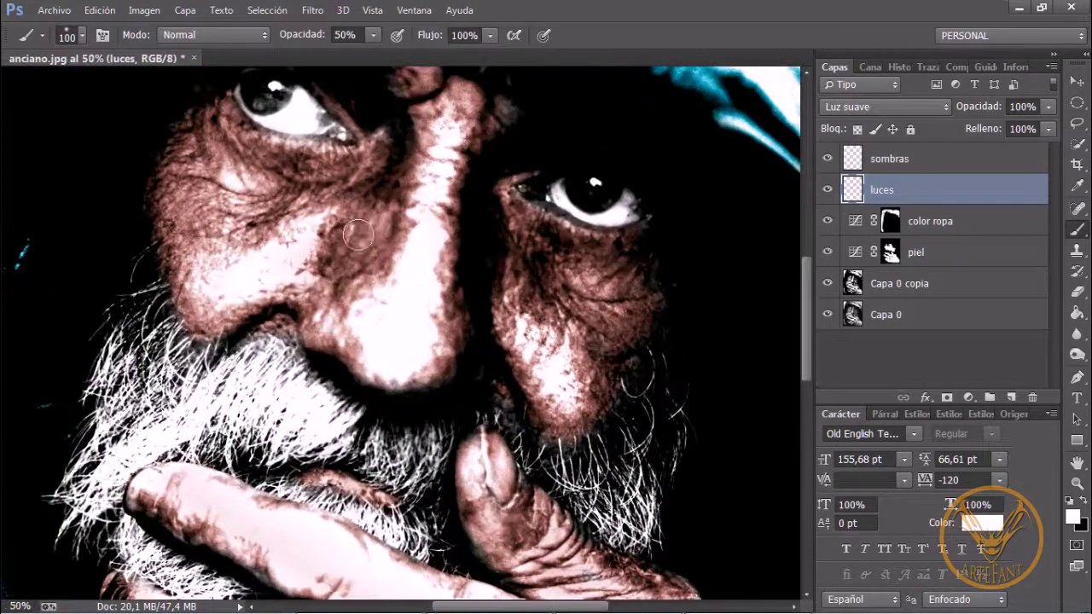
pyautogui.scroll(3, 352, 218)
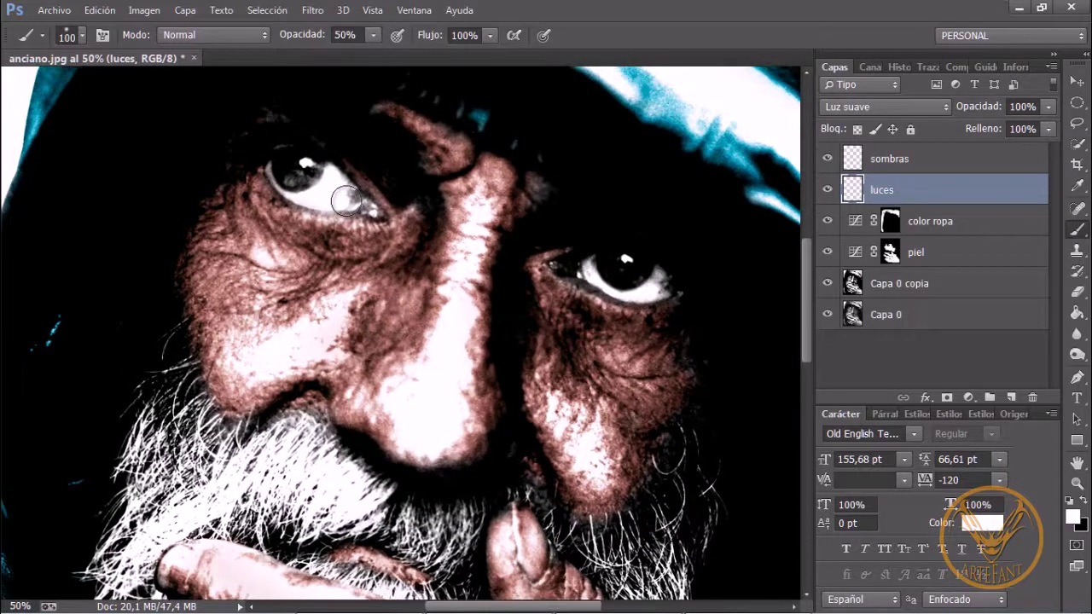
pyautogui.press('[')
pyautogui.press('[')
pyautogui.press('[')
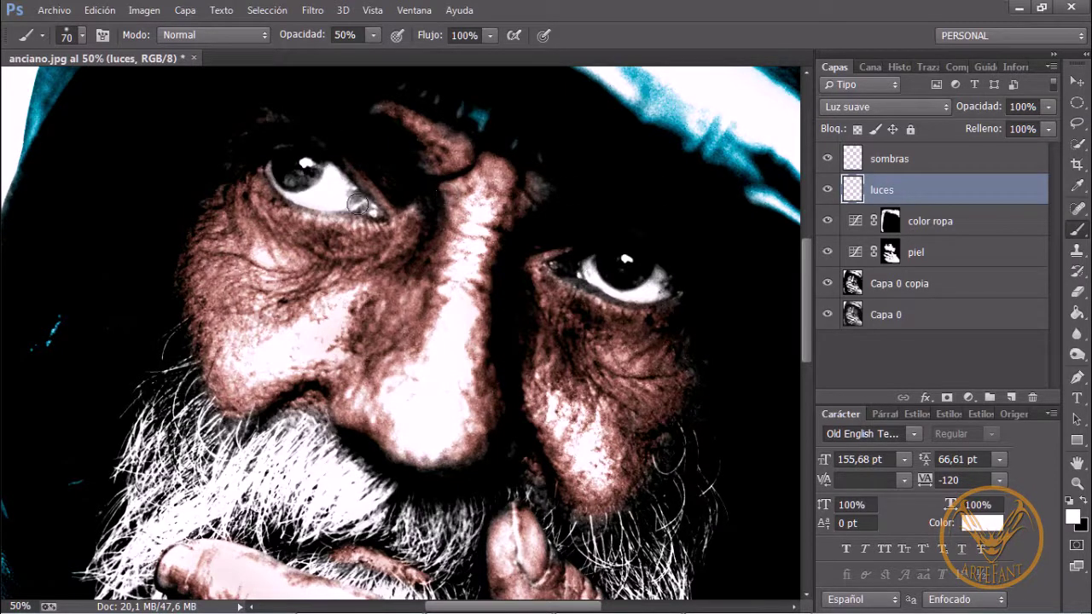
pyautogui.press('[')
pyautogui.moveTo(351, 199)
pyautogui.mouseDown()
pyautogui.moveTo(336, 176)
pyautogui.moveTo(356, 203)
pyautogui.moveTo(345, 190)
pyautogui.mouseUp()
# - Raise the brush opacity to 100% and lighten both eyes with white on the luces layer
pyautogui.moveTo(376, 36)
pyautogui.mouseDown()
pyautogui.moveTo(373, 63)
pyautogui.moveTo(472, 60)
pyautogui.moveTo(639, 24)
pyautogui.moveTo(631, 30)
pyautogui.mouseUp()
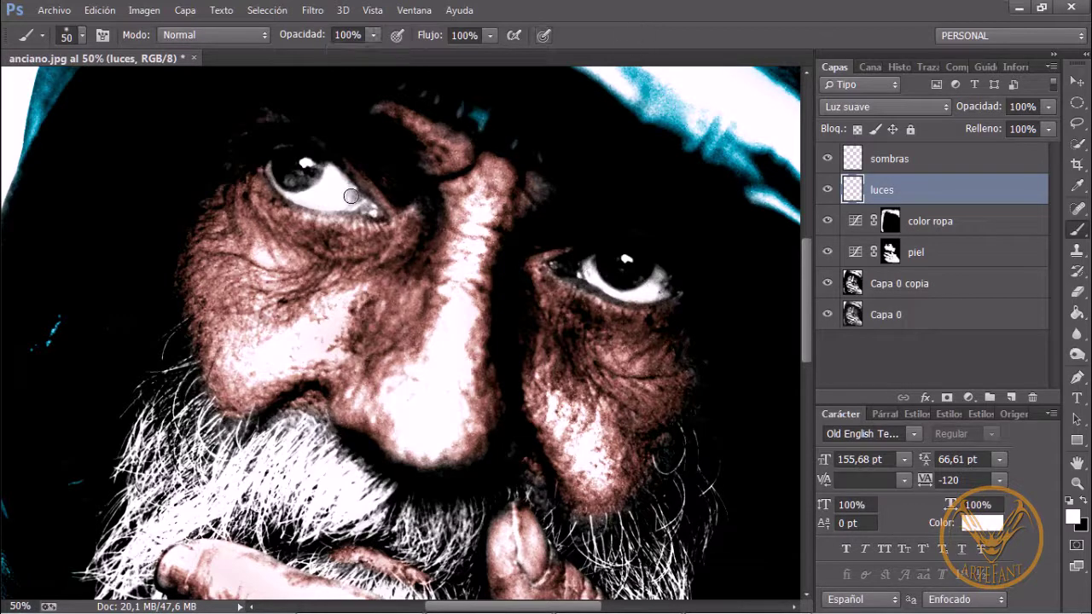
pyautogui.moveTo(359, 200)
pyautogui.mouseDown()
pyautogui.moveTo(362, 207)
pyautogui.moveTo(351, 198)
pyautogui.moveTo(434, 200)
pyautogui.moveTo(343, 202)
pyautogui.moveTo(339, 182)
pyautogui.moveTo(364, 209)
pyautogui.moveTo(331, 191)
pyautogui.moveTo(330, 176)
pyautogui.moveTo(333, 191)
pyautogui.moveTo(316, 196)
pyautogui.moveTo(337, 196)
pyautogui.moveTo(331, 186)
pyautogui.moveTo(345, 204)
pyautogui.moveTo(307, 162)
pyautogui.mouseUp()
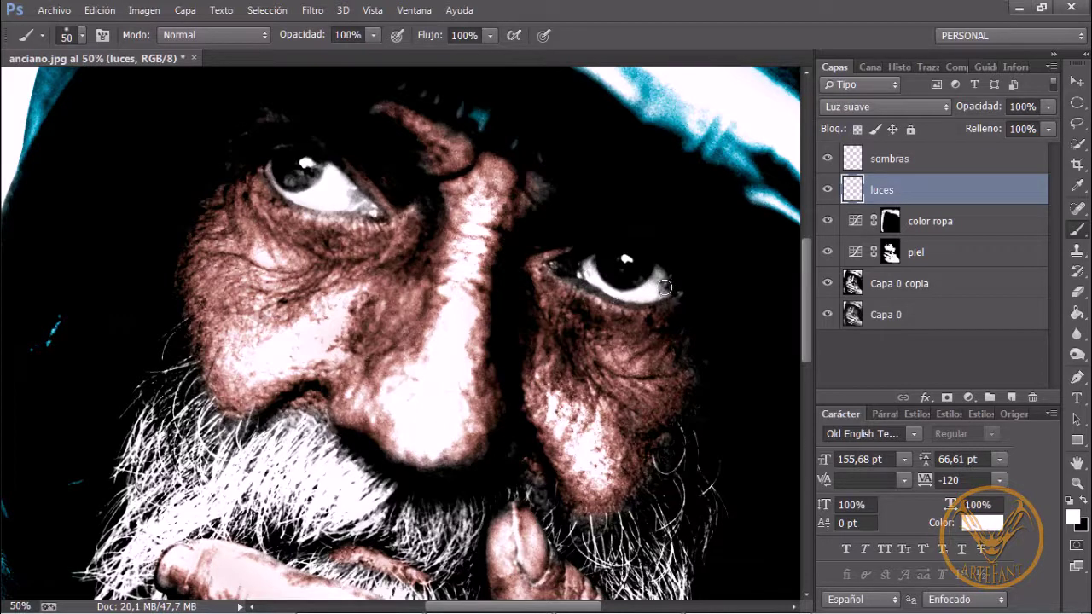
pyautogui.moveTo(665, 287); pyautogui.dragTo(660, 288)
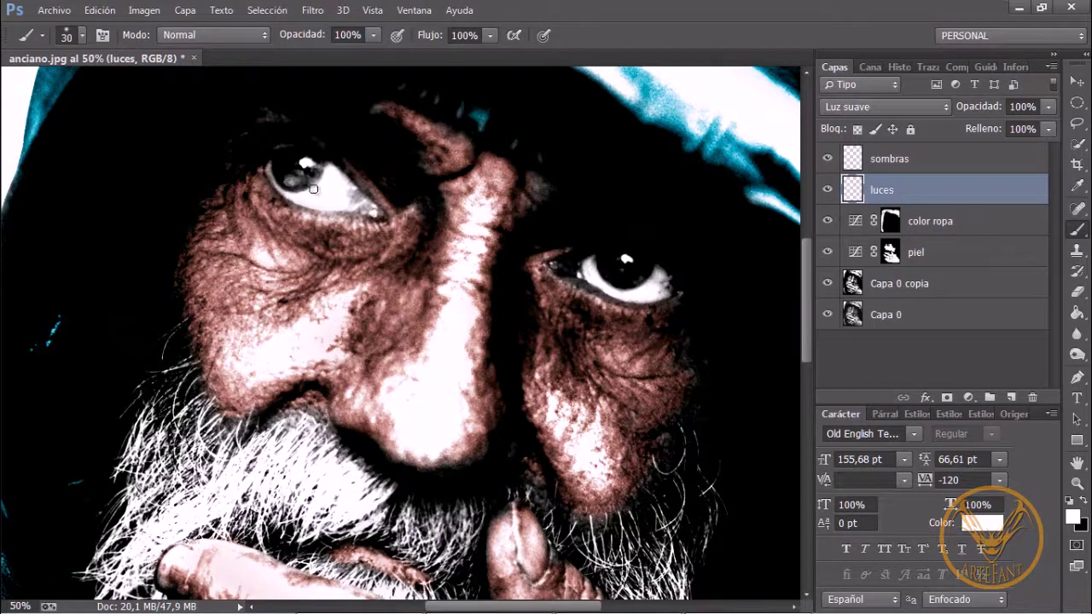
# - Enlarge the brush to size 80 and paint white highlights over the beard and moustache hairs around the hand on luces
pyautogui.scroll(-3, 347, 333)
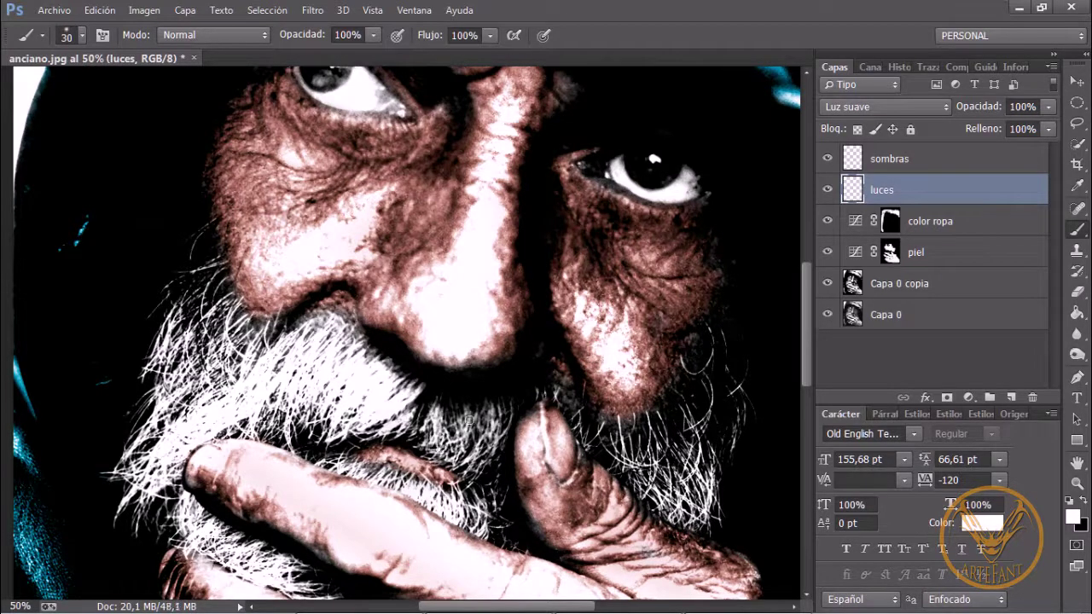
pyautogui.scroll(-3, 495, 427)
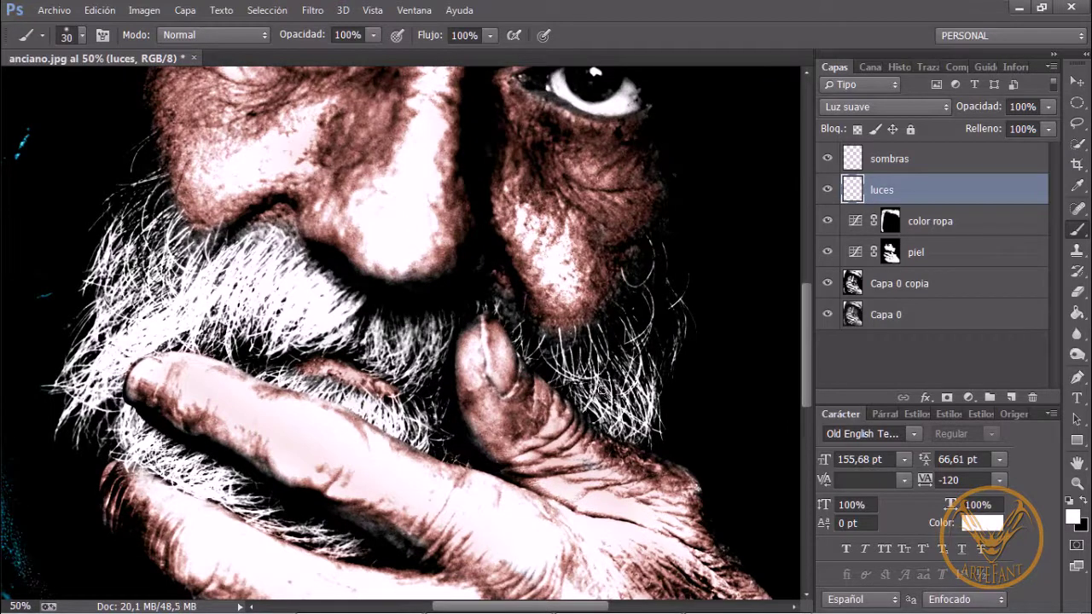
pyautogui.moveTo(606, 387); pyautogui.dragTo(614, 418)
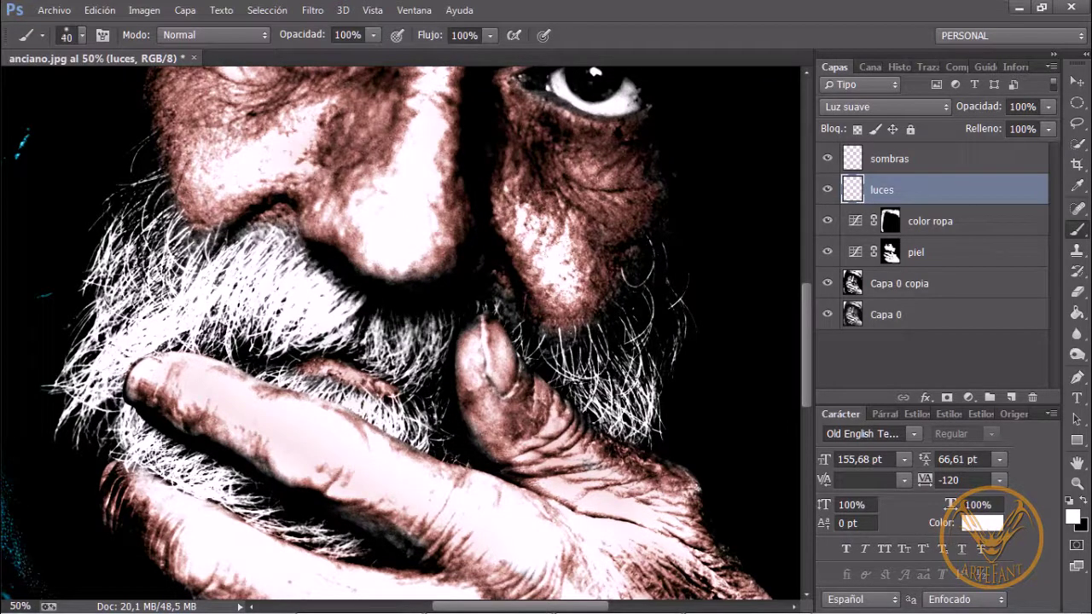
pyautogui.press(']')
pyautogui.press(']')
pyautogui.press(']')
pyautogui.moveTo(638, 384)
pyautogui.mouseDown()
pyautogui.moveTo(638, 426)
pyautogui.moveTo(630, 331)
pyautogui.moveTo(630, 394)
pyautogui.mouseUp()
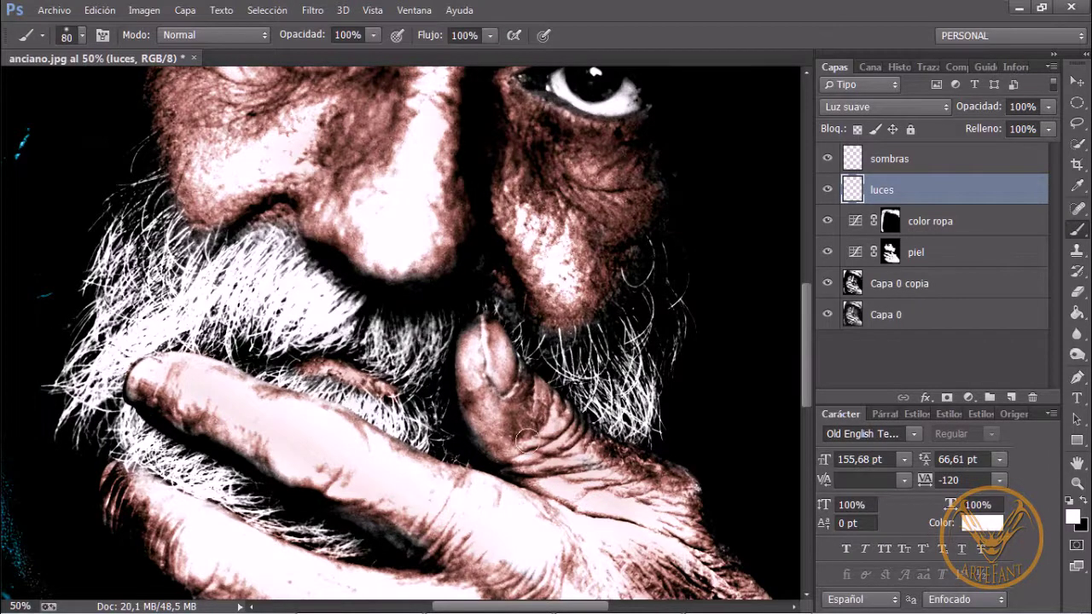
pyautogui.moveTo(305, 437); pyautogui.dragTo(395, 381)
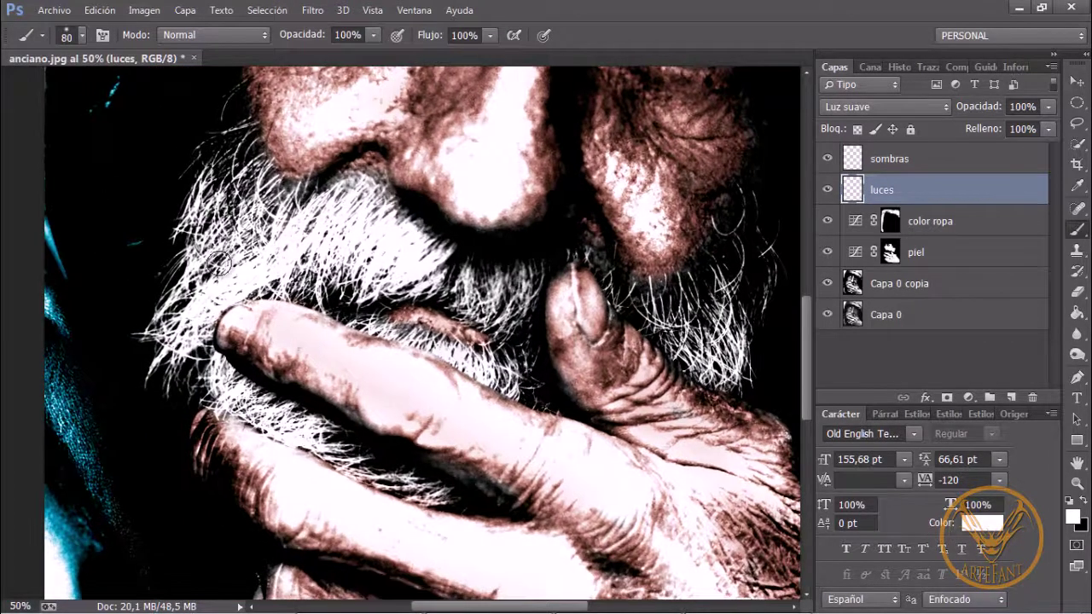
pyautogui.moveTo(218, 198)
pyautogui.mouseDown()
pyautogui.moveTo(197, 329)
pyautogui.moveTo(224, 398)
pyautogui.moveTo(224, 380)
pyautogui.moveTo(297, 434)
pyautogui.moveTo(446, 498)
pyautogui.moveTo(558, 433)
pyautogui.moveTo(537, 333)
pyautogui.moveTo(535, 354)
pyautogui.moveTo(471, 368)
pyautogui.mouseUp()
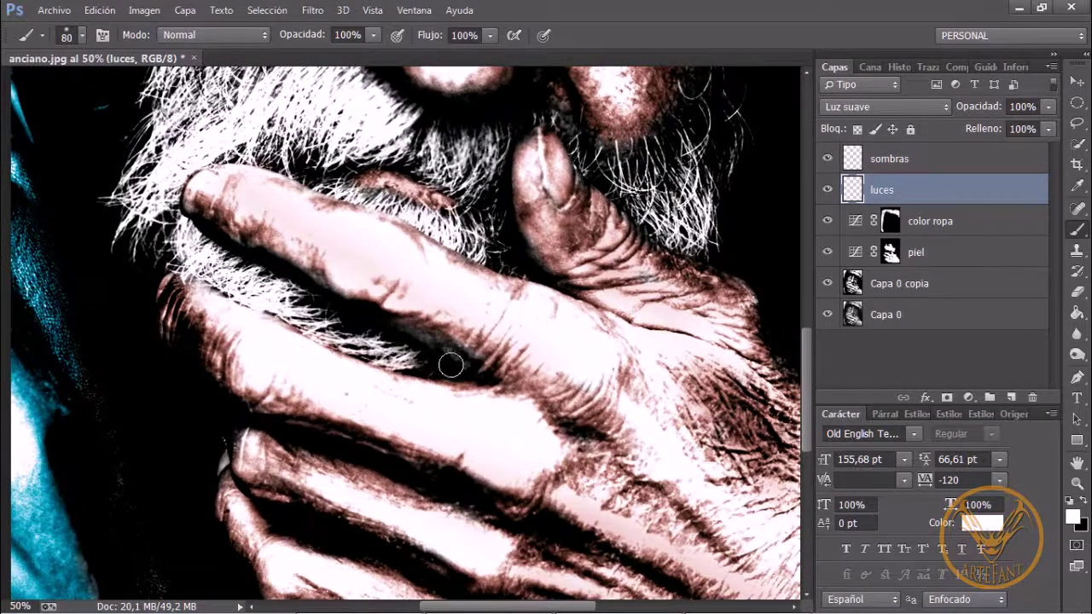
# - Paint the piel mask white over the uncoloured shadow beneath the index finger, and brighten the beard hairs below the lip on luces
pyautogui.click(914, 254)
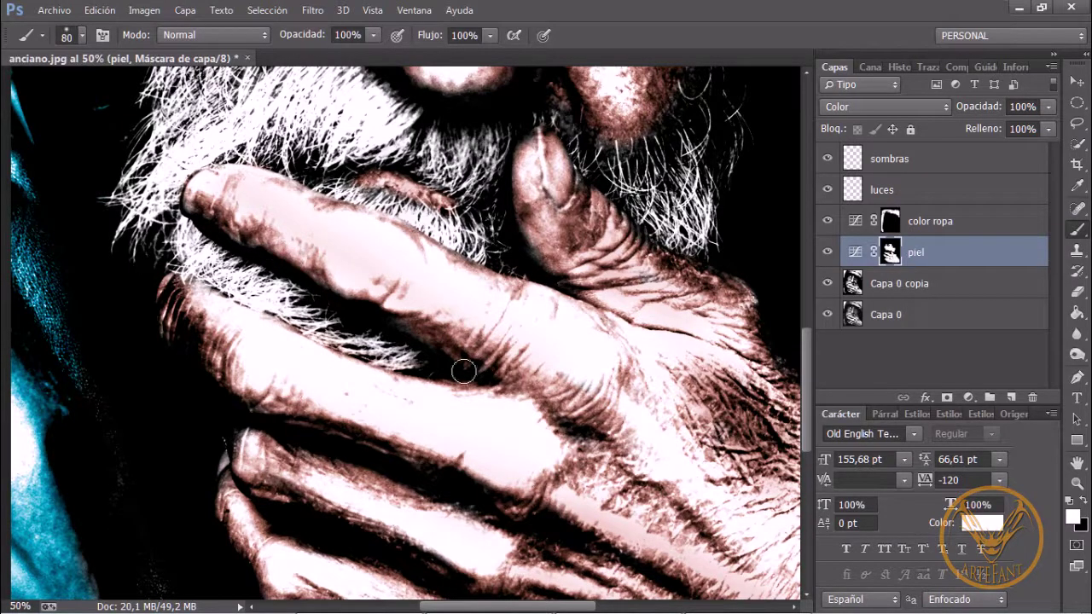
pyautogui.click(934, 193)
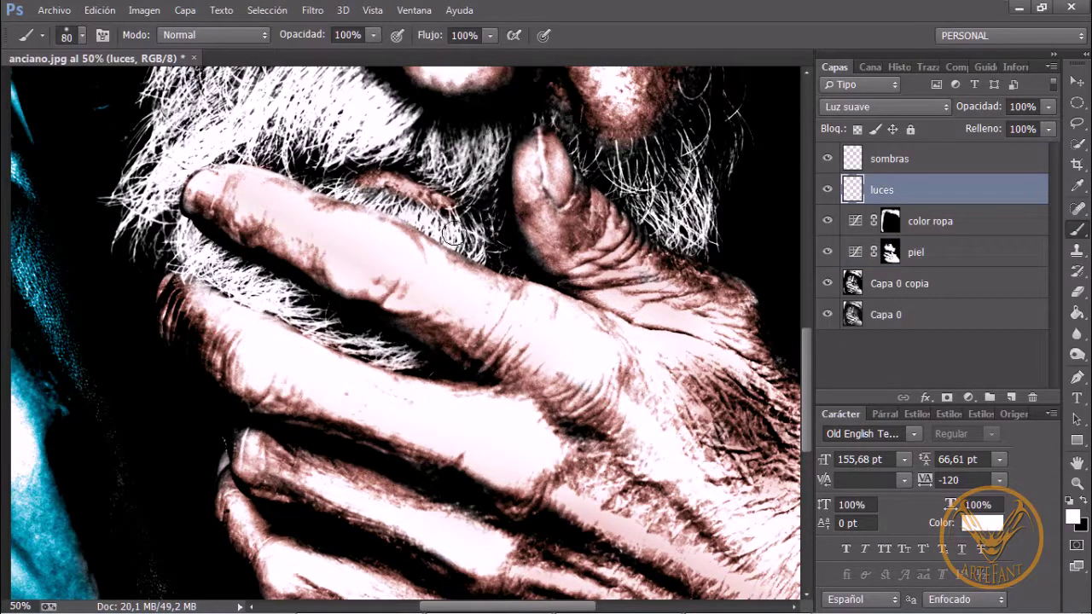
pyautogui.moveTo(435, 227); pyautogui.dragTo(368, 206)
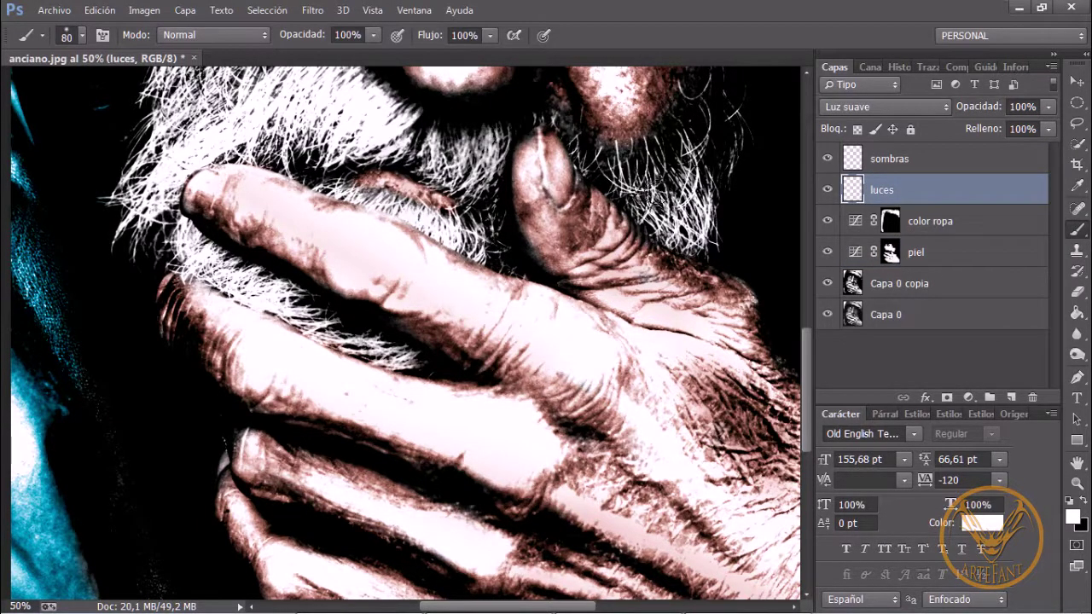
# - Extend the skin tint by painting the piel mask white along the uncoloured lower edge of the hand and wrist
pyautogui.moveTo(646, 306); pyautogui.dragTo(492, 256)
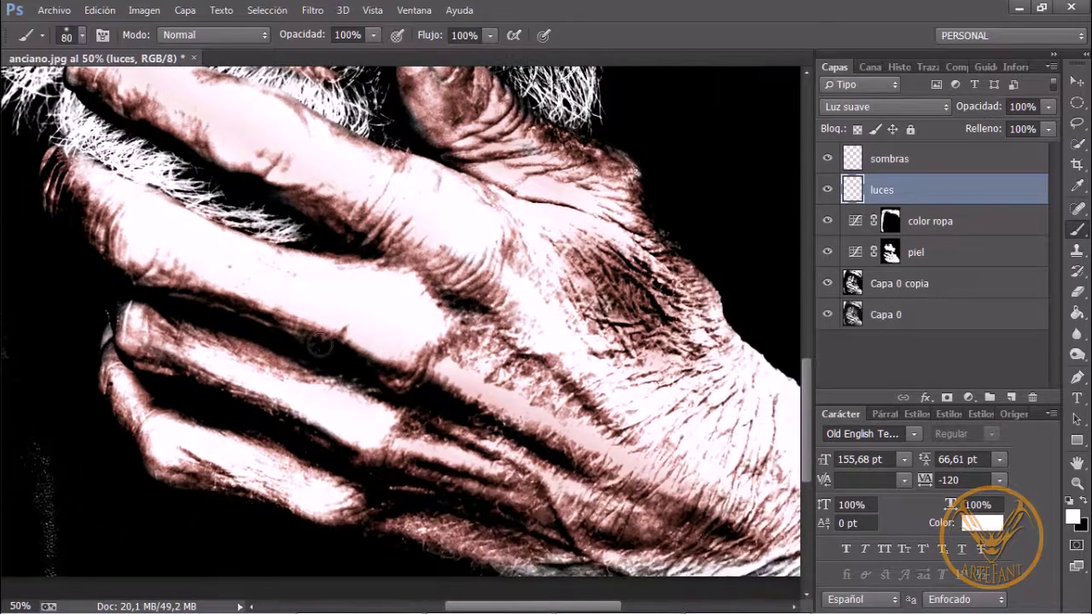
pyautogui.moveTo(320, 347)
pyautogui.mouseDown()
pyautogui.moveTo(253, 415)
pyautogui.moveTo(255, 451)
pyautogui.moveTo(228, 392)
pyautogui.moveTo(85, 349)
pyautogui.mouseUp()
pyautogui.moveTo(683, 419); pyautogui.dragTo(562, 363)
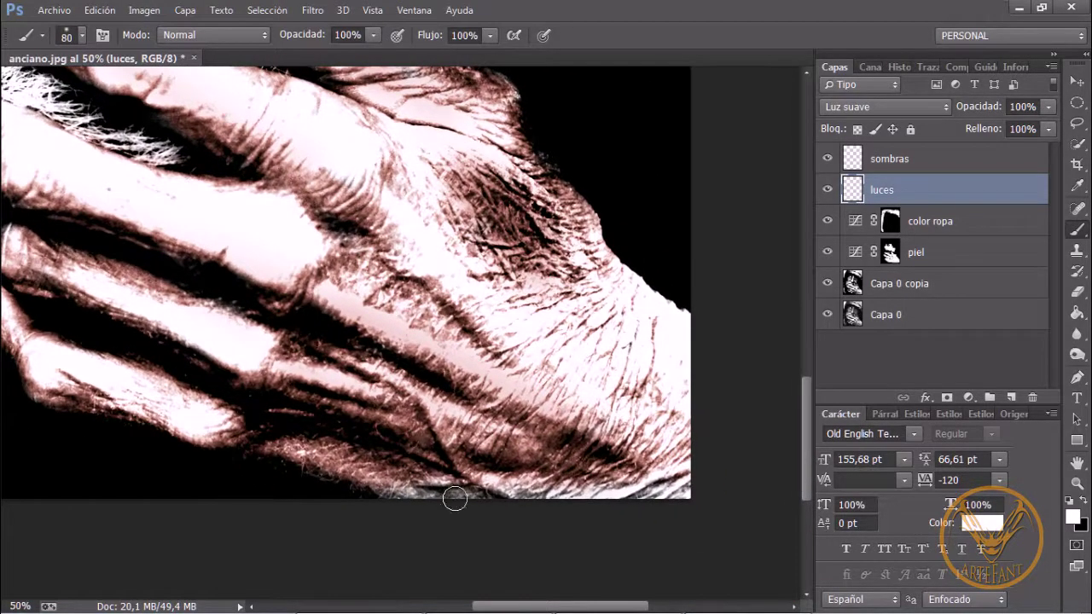
pyautogui.click(922, 252)
pyautogui.moveTo(678, 487)
pyautogui.mouseDown()
pyautogui.moveTo(397, 489)
pyautogui.moveTo(496, 493)
pyautogui.mouseUp()
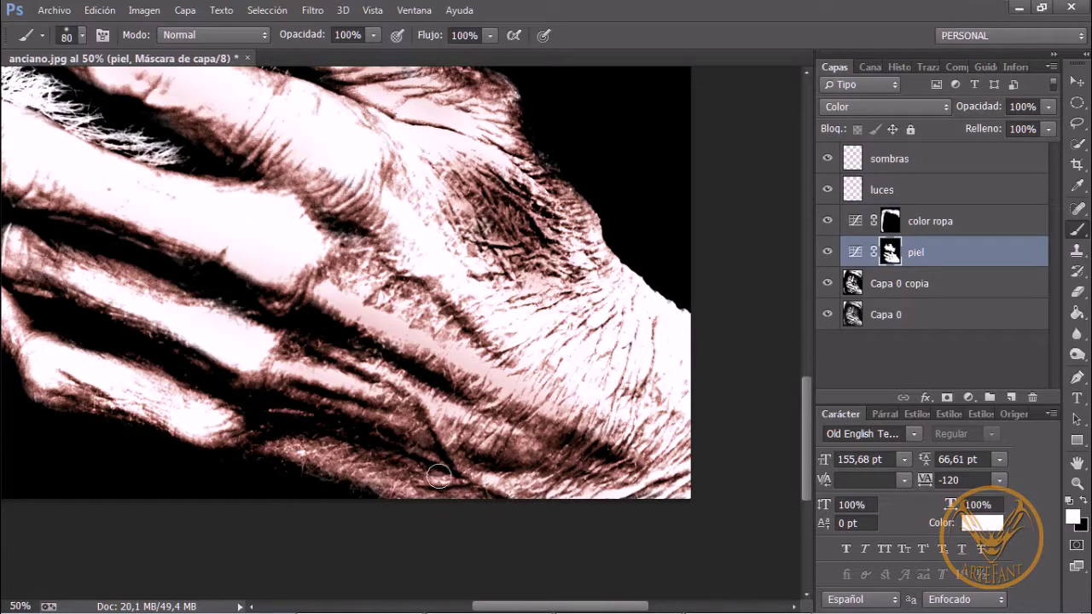
# - Return to the face, make sombras the active layer and switch the foreground colour to black
pyautogui.click(931, 193)
pyautogui.moveTo(390, 251); pyautogui.dragTo(576, 439)
pyautogui.scroll(10, 577, 439)
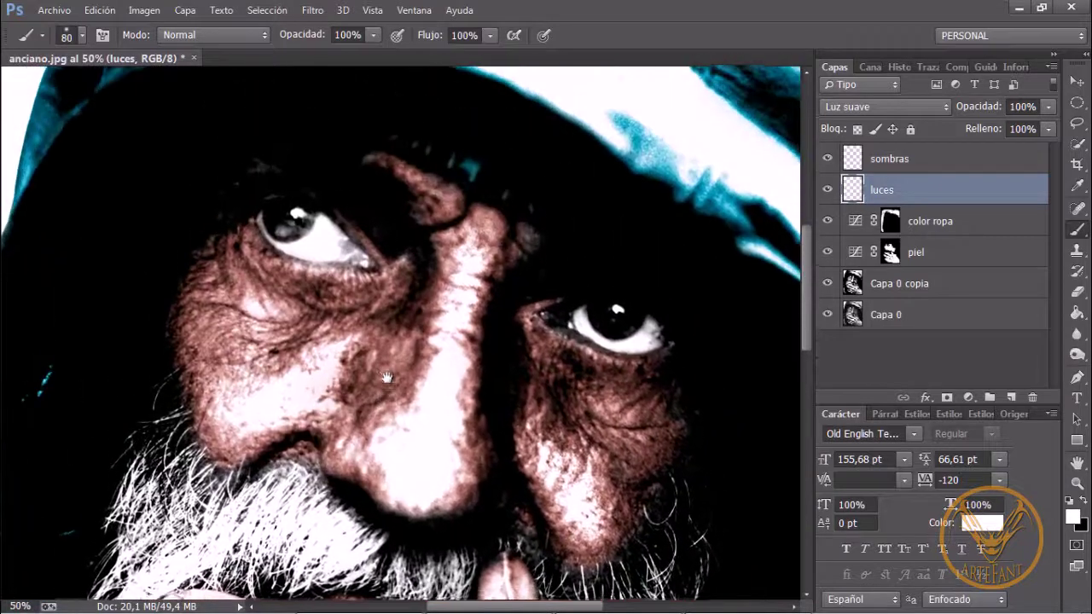
pyautogui.moveTo(386, 377); pyautogui.dragTo(397, 361)
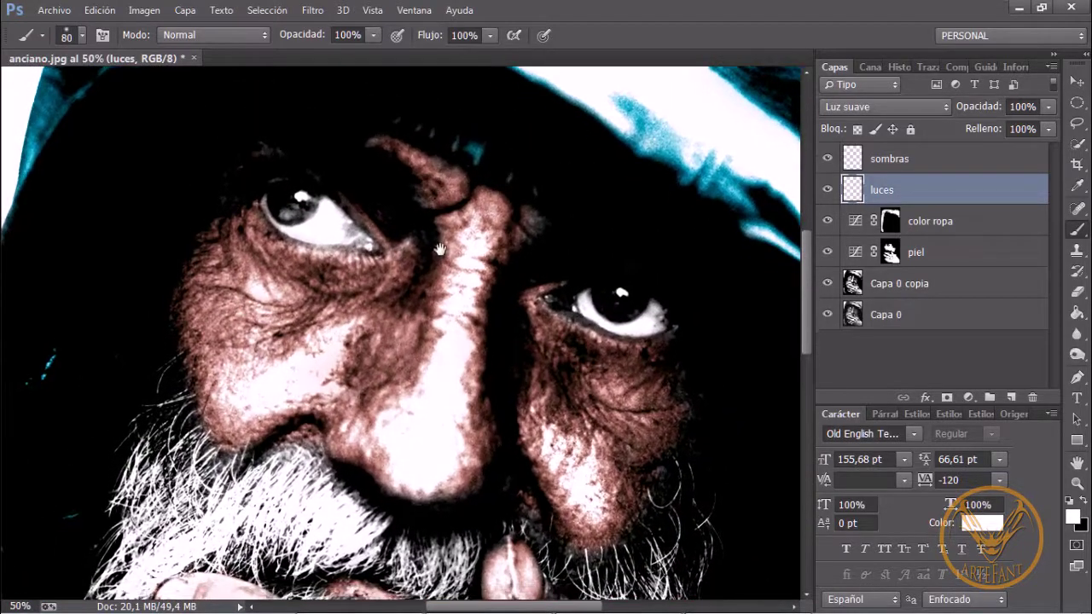
pyautogui.click(949, 155)
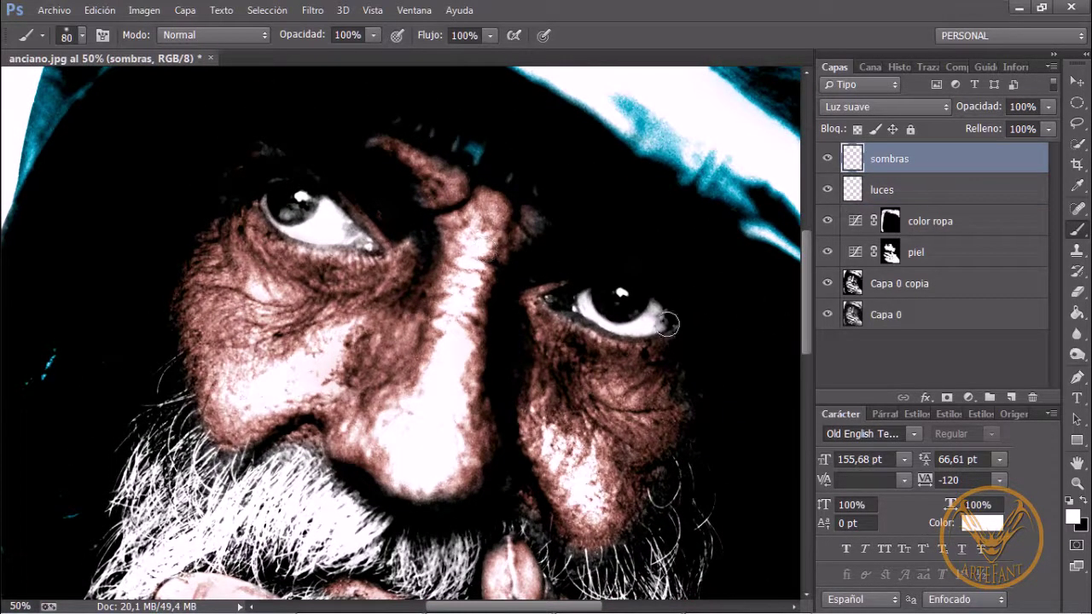
pyautogui.press('x')
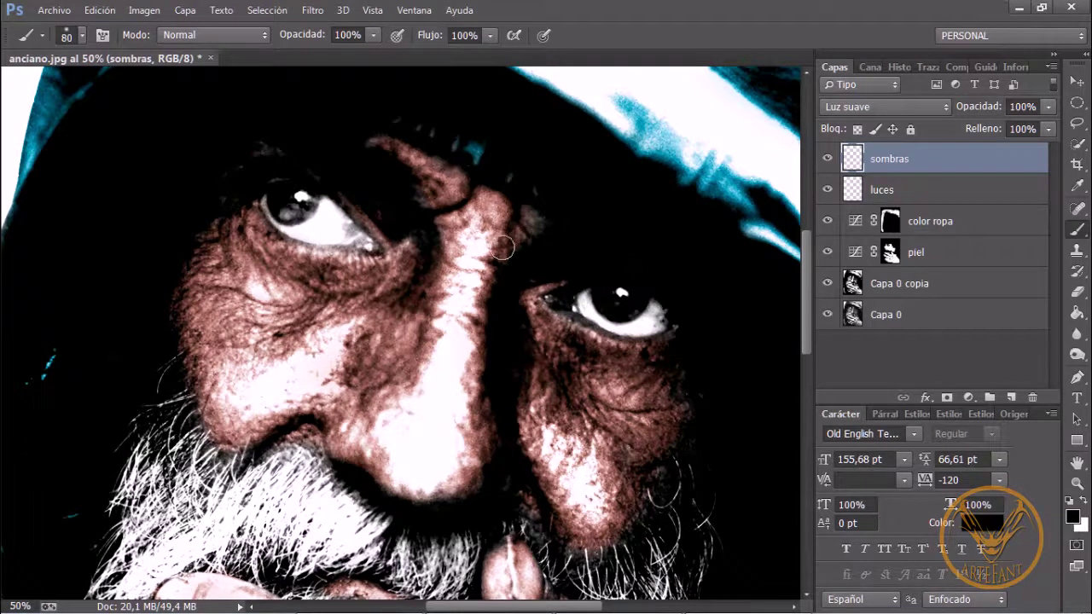
# - Try a full-opacity black stroke beside the inner eyebrow, undo it, and set the brush opacity to 60%
pyautogui.moveTo(452, 195)
pyautogui.mouseDown()
pyautogui.moveTo(462, 258)
pyautogui.moveTo(467, 199)
pyautogui.moveTo(439, 208)
pyautogui.mouseUp()
pyautogui.hotkey('ctrl', 'z')
pyautogui.click(374, 37)
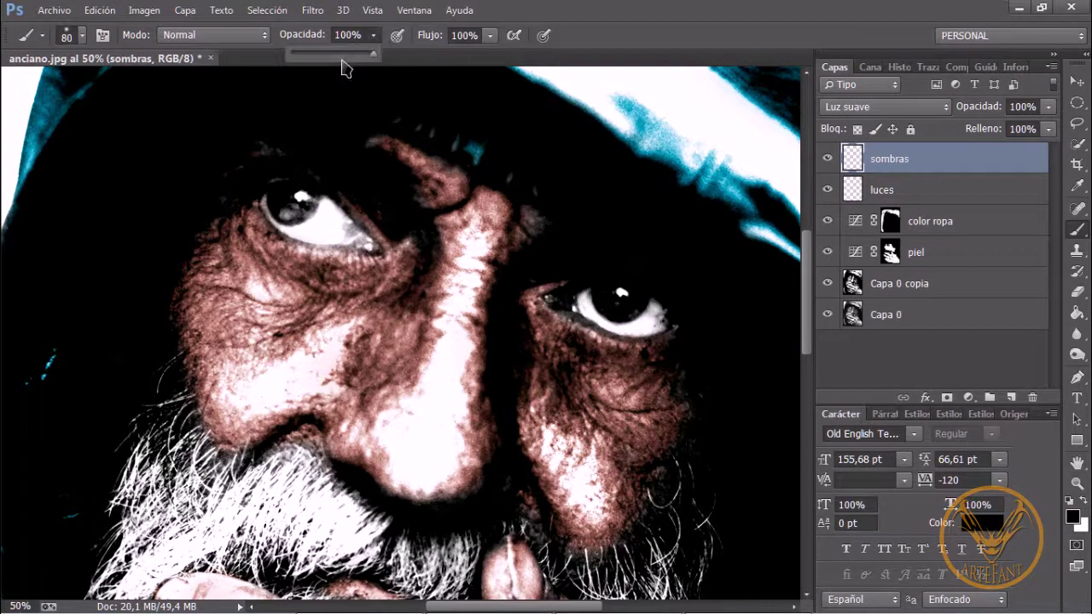
pyautogui.click(342, 54)
pyautogui.click(630, 41)
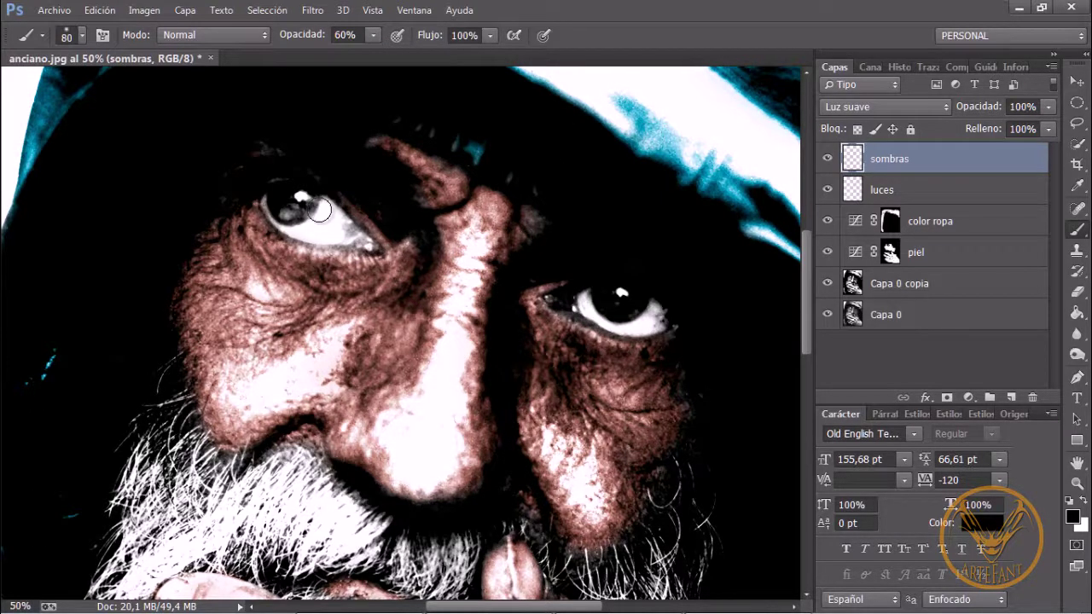
# - With a small brush of about 25 to 30 px, paint black on sombras along the under-eye wrinkles and the crease beside the nose
pyautogui.press('[')
pyautogui.press('[')
pyautogui.press('[')
pyautogui.press('[')
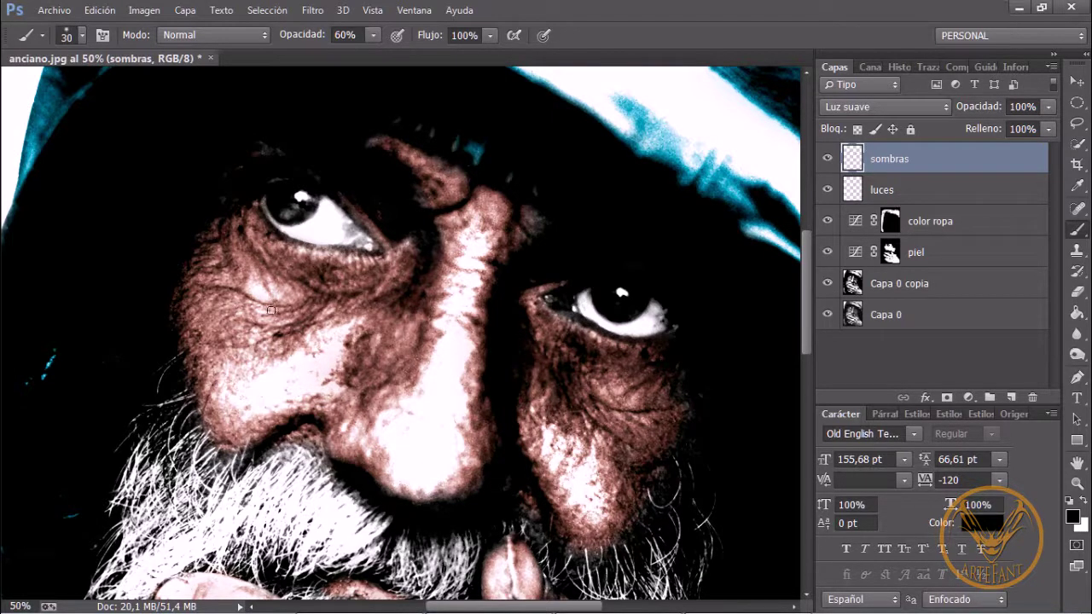
pyautogui.moveTo(252, 307); pyautogui.dragTo(276, 305)
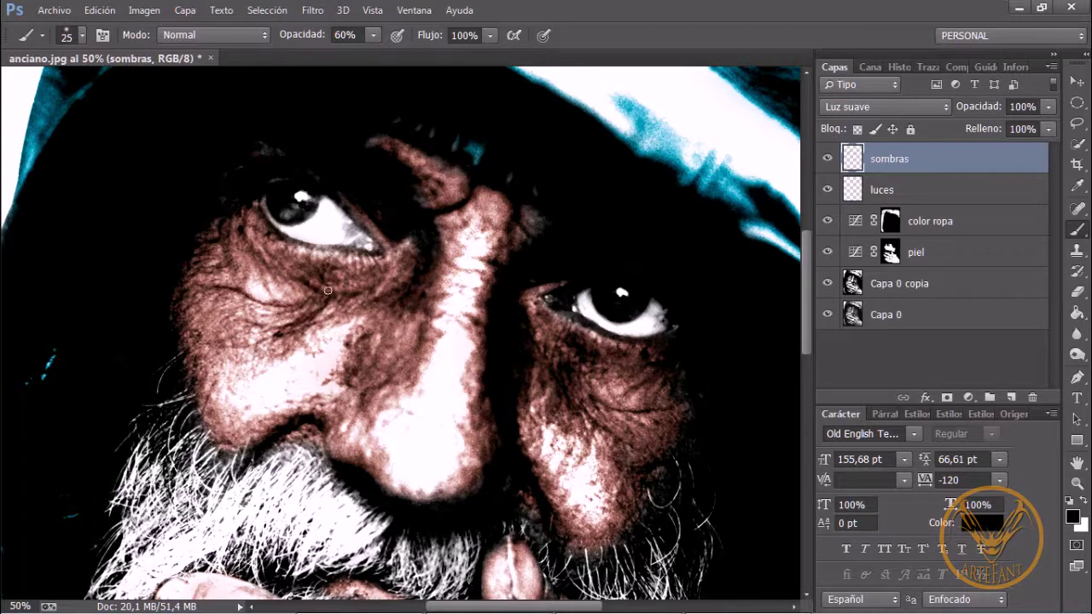
pyautogui.moveTo(328, 291); pyautogui.dragTo(372, 293)
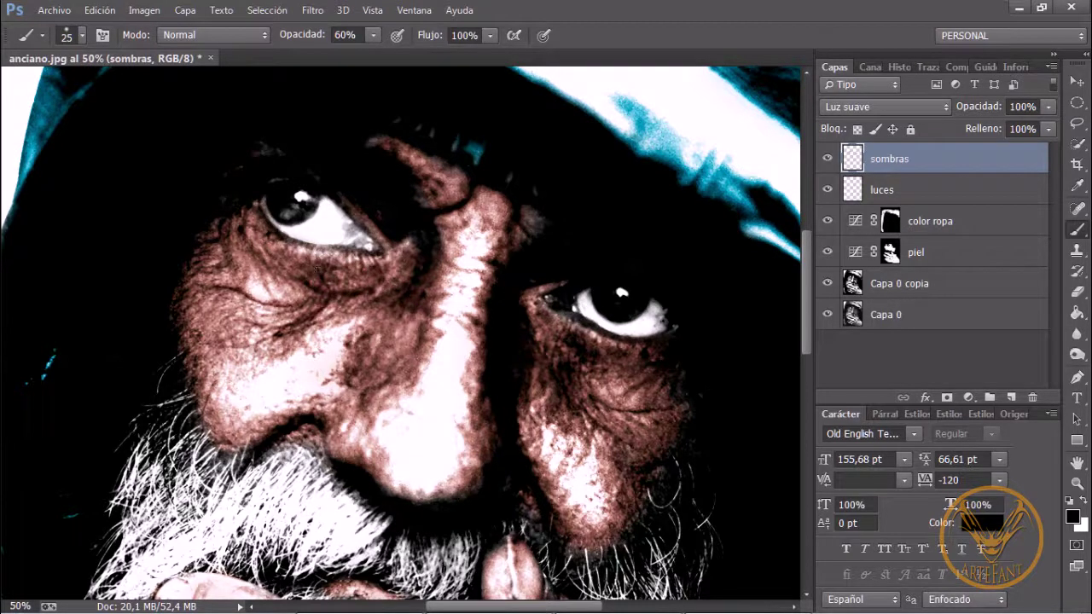
pyautogui.moveTo(370, 339); pyautogui.dragTo(362, 376)
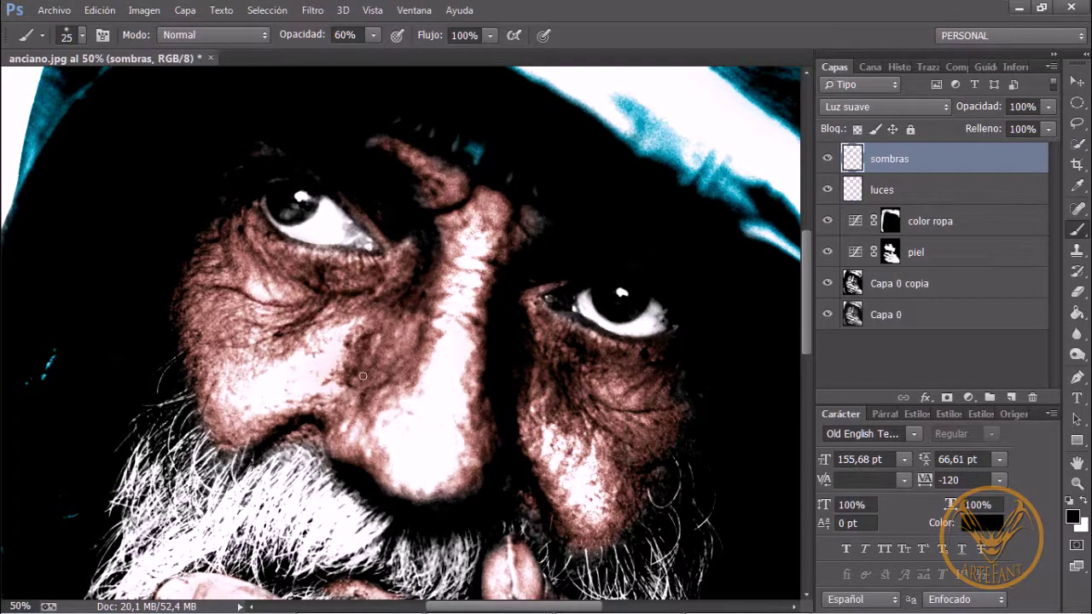
# - Enlarge the brush to 70 px and darken the shaded side of the nose and the wrinkled skin below the other eye
pyautogui.moveTo(433, 333); pyautogui.dragTo(426, 288)
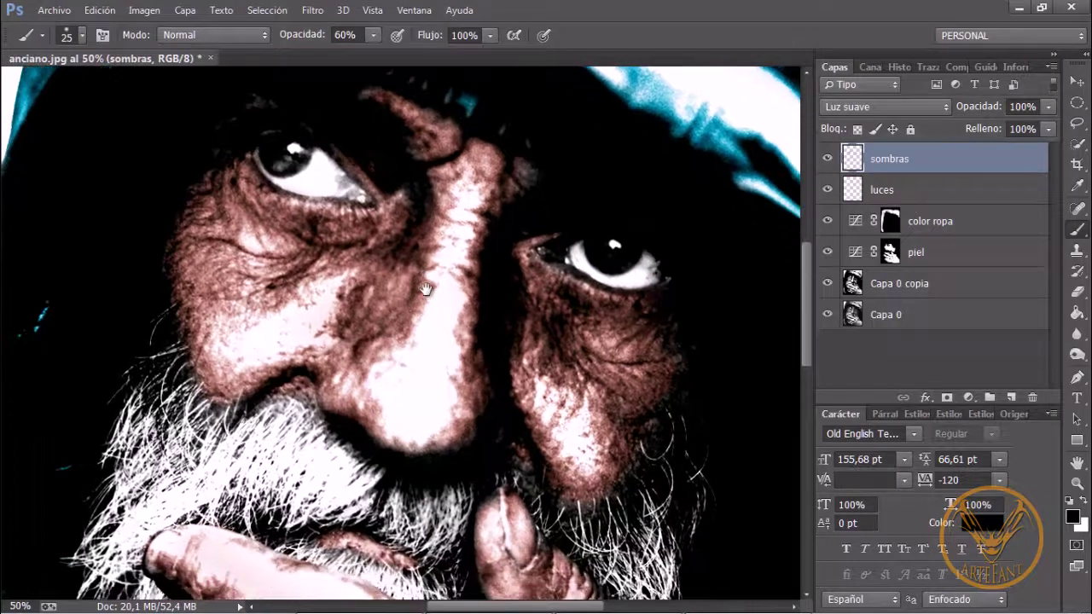
pyautogui.press(']')
pyautogui.press(']')
pyautogui.press(']')
pyautogui.press(']')
pyautogui.moveTo(418, 220)
pyautogui.mouseDown()
pyautogui.moveTo(393, 304)
pyautogui.moveTo(373, 323)
pyautogui.mouseUp()
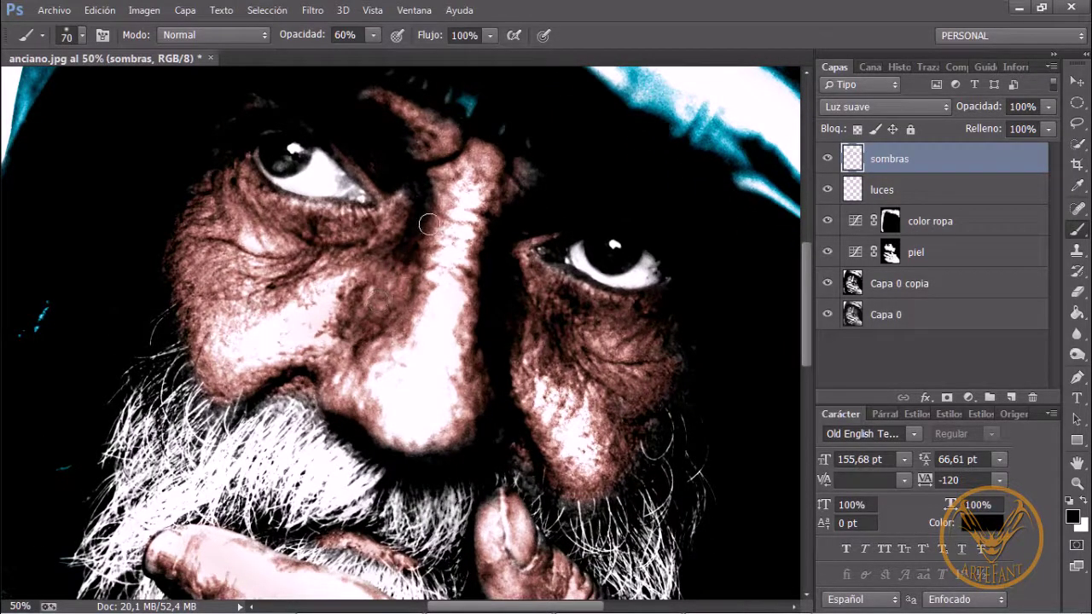
pyautogui.moveTo(434, 230)
pyautogui.mouseDown()
pyautogui.moveTo(351, 307)
pyautogui.moveTo(386, 313)
pyautogui.mouseUp()
pyautogui.moveTo(559, 325)
pyautogui.mouseDown()
pyautogui.moveTo(630, 401)
pyautogui.moveTo(585, 326)
pyautogui.moveTo(635, 371)
pyautogui.moveTo(645, 331)
pyautogui.moveTo(651, 377)
pyautogui.mouseUp()
# - Continue painting black on sombras over the shaded creases of the fingers, thumb and back of the hand
pyautogui.scroll(-3, 451, 370)
pyautogui.hscroll(-2, 450, 371)
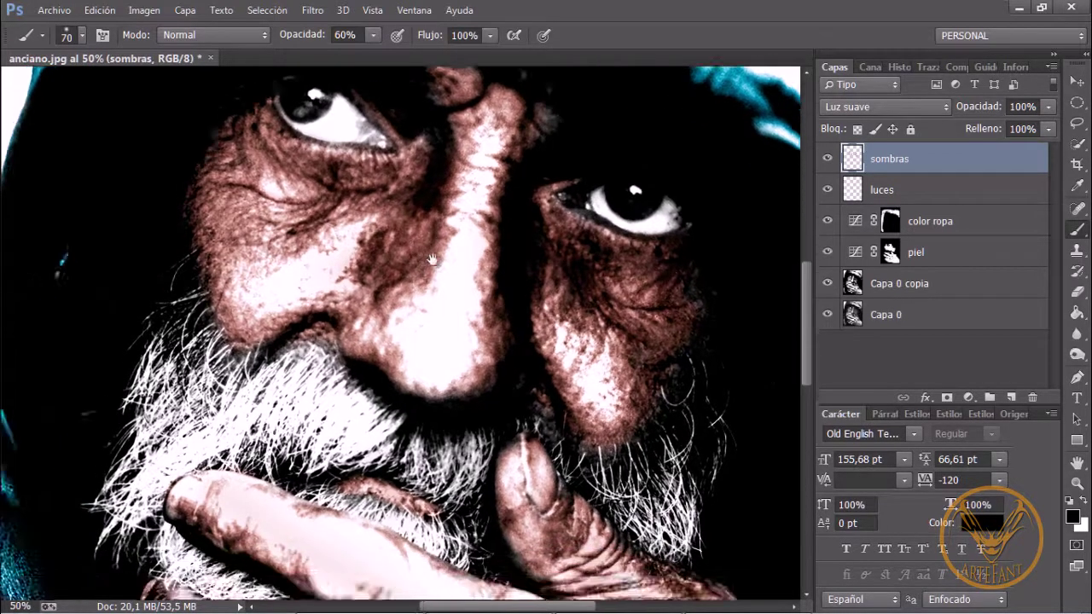
pyautogui.moveTo(264, 186)
pyautogui.mouseDown()
pyautogui.moveTo(294, 154)
pyautogui.moveTo(245, 155)
pyautogui.mouseUp()
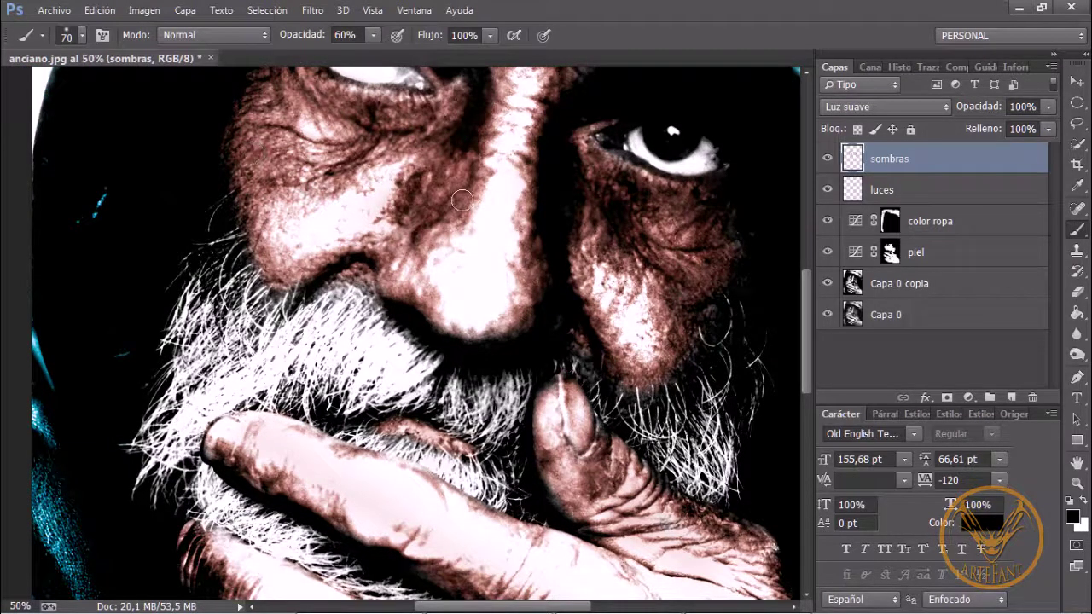
pyautogui.press('space')
pyautogui.moveTo(458, 297)
pyautogui.mouseDown()
pyautogui.moveTo(444, 237)
pyautogui.moveTo(410, 234)
pyautogui.moveTo(406, 204)
pyautogui.mouseUp()
pyautogui.moveTo(376, 205)
pyautogui.mouseDown()
pyautogui.moveTo(401, 205)
pyautogui.moveTo(452, 234)
pyautogui.moveTo(500, 222)
pyautogui.mouseUp()
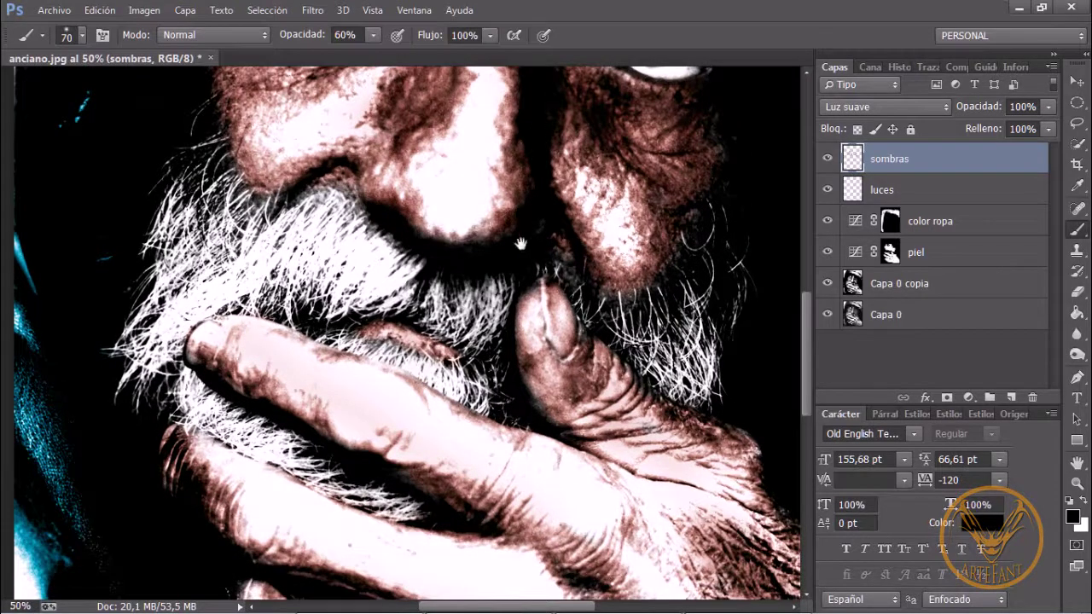
pyautogui.press('space')
pyautogui.moveTo(524, 290); pyautogui.dragTo(431, 204)
pyautogui.moveTo(481, 304); pyautogui.dragTo(628, 366)
pyautogui.press('space')
pyautogui.moveTo(616, 453)
pyautogui.mouseDown()
pyautogui.moveTo(547, 351)
pyautogui.moveTo(516, 388)
pyautogui.moveTo(580, 485)
pyautogui.moveTo(673, 463)
pyautogui.moveTo(669, 508)
pyautogui.moveTo(694, 485)
pyautogui.moveTo(708, 508)
pyautogui.moveTo(692, 574)
pyautogui.moveTo(746, 481)
pyautogui.moveTo(721, 565)
pyautogui.mouseUp()
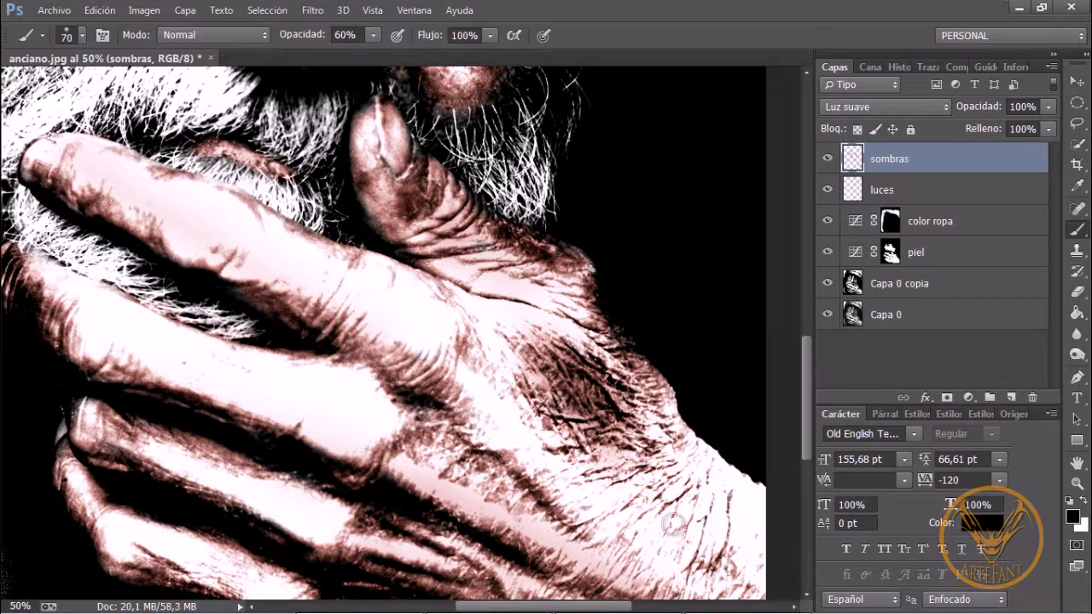
# - Deepen the shadows on the lower edge of the hand, the wrist and the index finger's knuckle on sombras
pyautogui.press('space')
pyautogui.moveTo(646, 489); pyautogui.dragTo(773, 326)
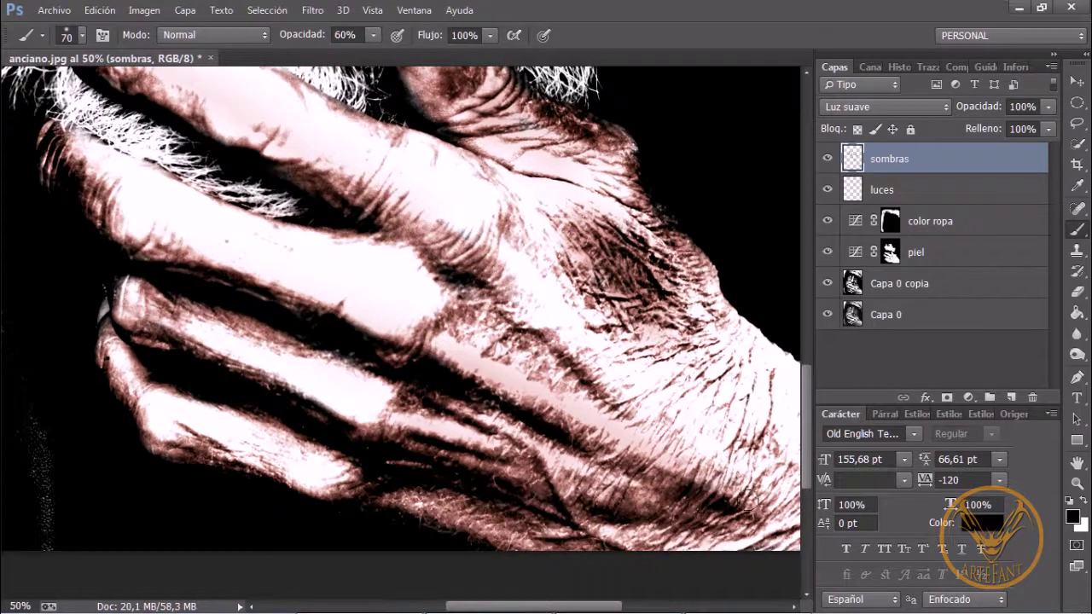
pyautogui.moveTo(733, 499); pyautogui.dragTo(697, 476)
pyautogui.moveTo(731, 521)
pyautogui.mouseDown()
pyautogui.moveTo(635, 491)
pyautogui.moveTo(675, 520)
pyautogui.moveTo(728, 532)
pyautogui.moveTo(555, 483)
pyautogui.moveTo(607, 510)
pyautogui.moveTo(435, 461)
pyautogui.moveTo(526, 468)
pyautogui.moveTo(433, 457)
pyautogui.moveTo(404, 458)
pyautogui.moveTo(575, 538)
pyautogui.moveTo(394, 504)
pyautogui.moveTo(400, 493)
pyautogui.moveTo(744, 507)
pyautogui.moveTo(778, 395)
pyautogui.moveTo(771, 423)
pyautogui.mouseUp()
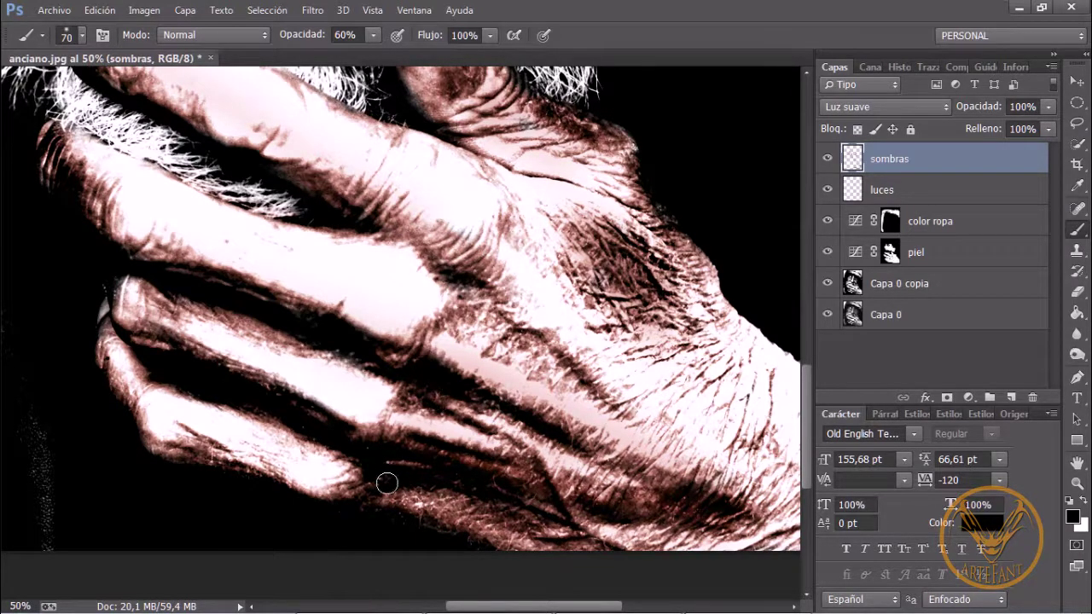
pyautogui.moveTo(383, 483)
pyautogui.mouseDown()
pyautogui.moveTo(447, 505)
pyautogui.moveTo(525, 512)
pyautogui.mouseUp()
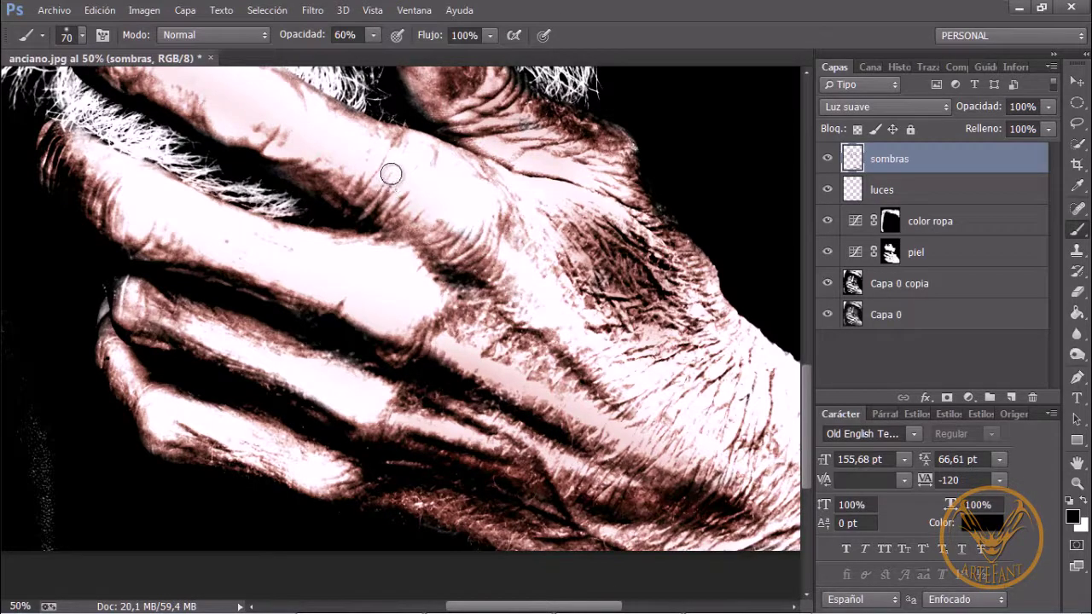
pyautogui.moveTo(389, 159)
pyautogui.mouseDown()
pyautogui.moveTo(367, 198)
pyautogui.moveTo(473, 256)
pyautogui.mouseUp()
# - Fit the whole portrait in view, show only Capa 0 to compare with the original, and restore all layers
pyautogui.moveTo(427, 184); pyautogui.dragTo(440, 348)
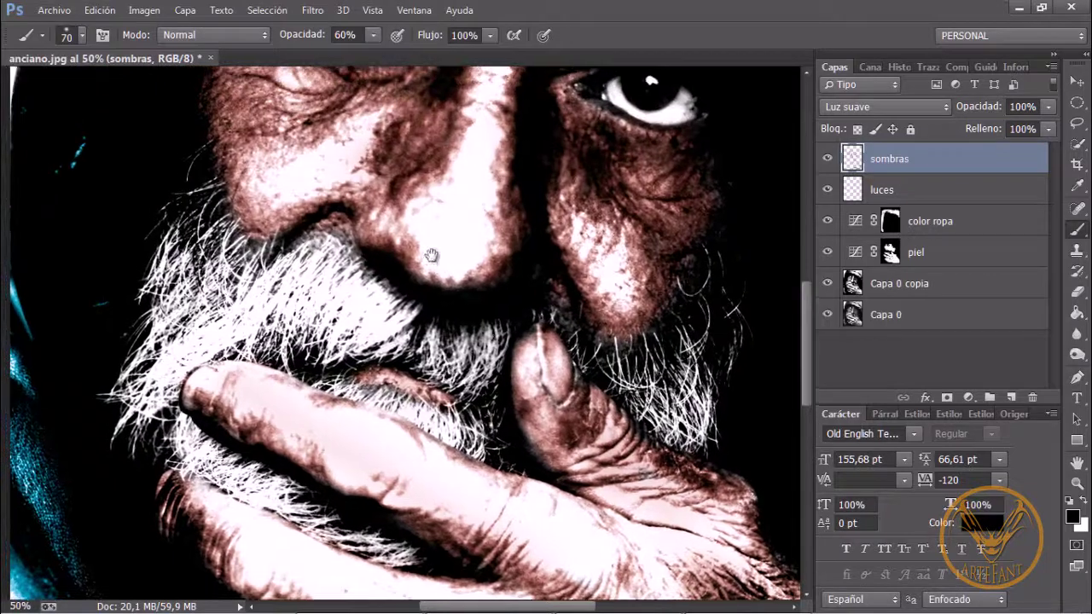
pyautogui.hotkey('ctrl', '0')
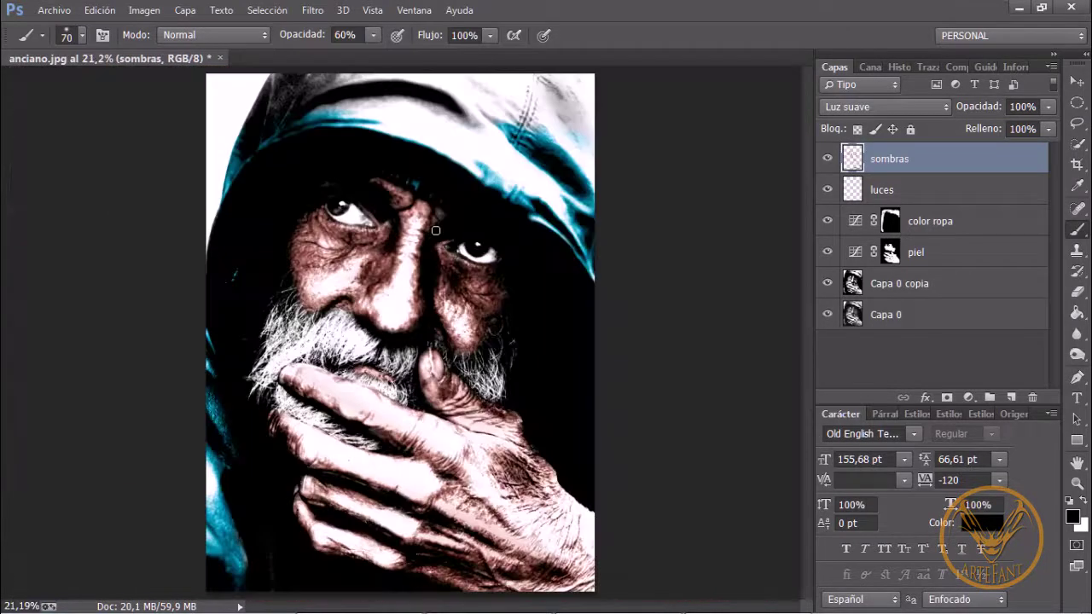
pyautogui.press('v')
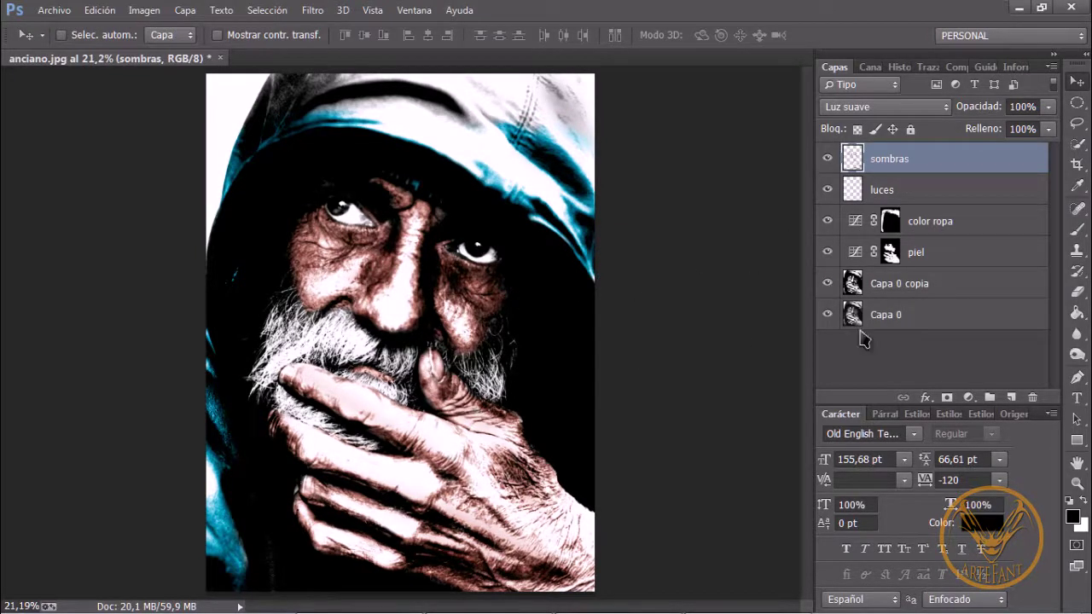
pyautogui.keyDown('alt'); pyautogui.click(827, 316); pyautogui.keyUp('alt')
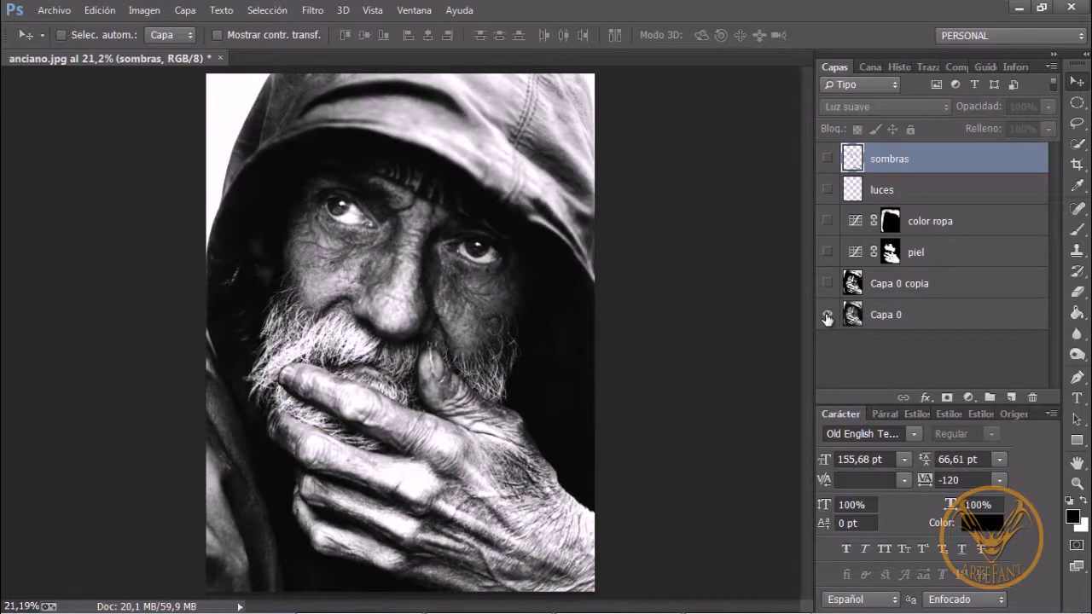
pyautogui.keyDown('alt'); pyautogui.click(827, 317); pyautogui.keyUp('alt')
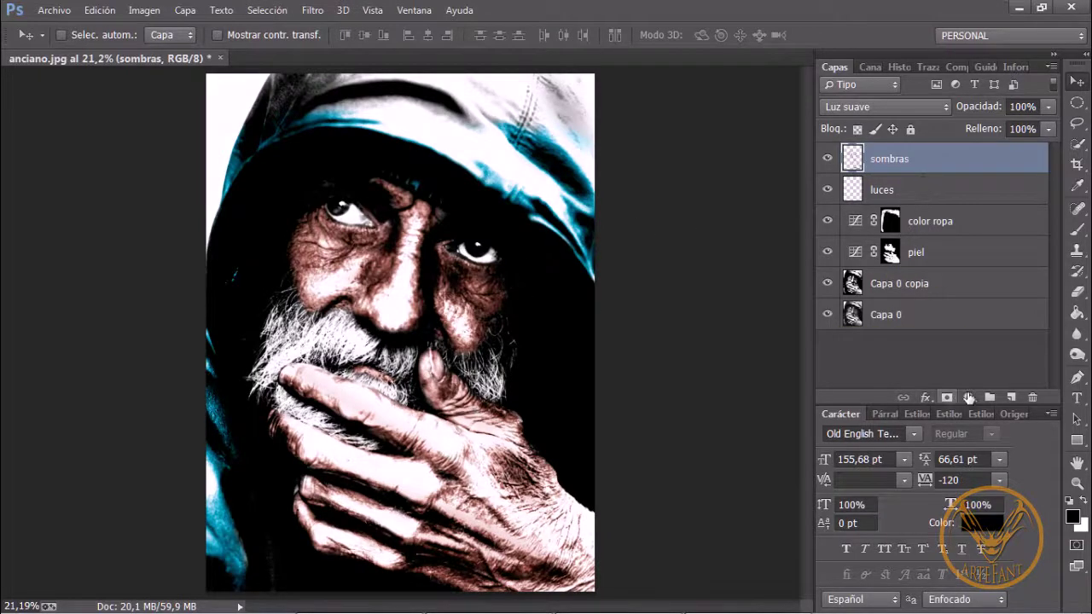
# - Add a Curvas adjustment layer above sombras and raise the midpoint of the RGB curve slightly to lighten the midtones
pyautogui.click(968, 398)
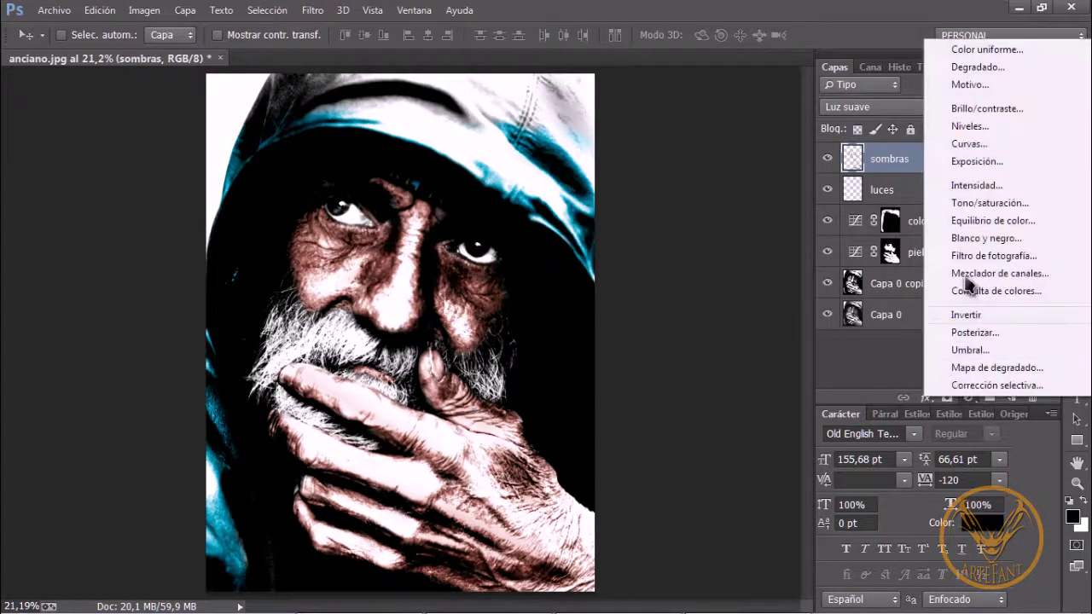
pyautogui.click(970, 156)
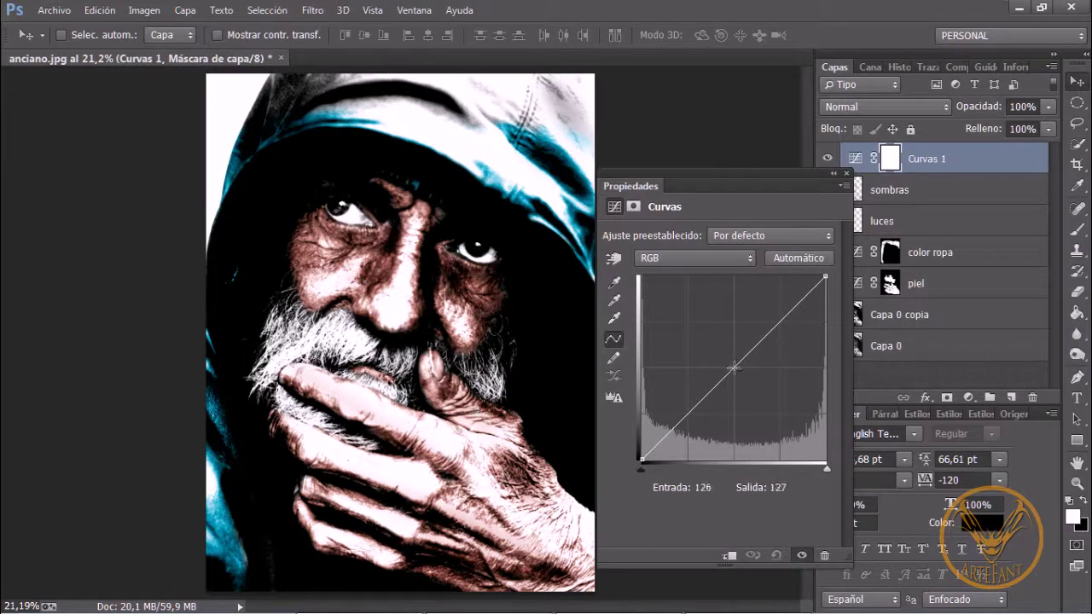
pyautogui.moveTo(736, 366); pyautogui.dragTo(719, 350)
pyautogui.click(845, 174)
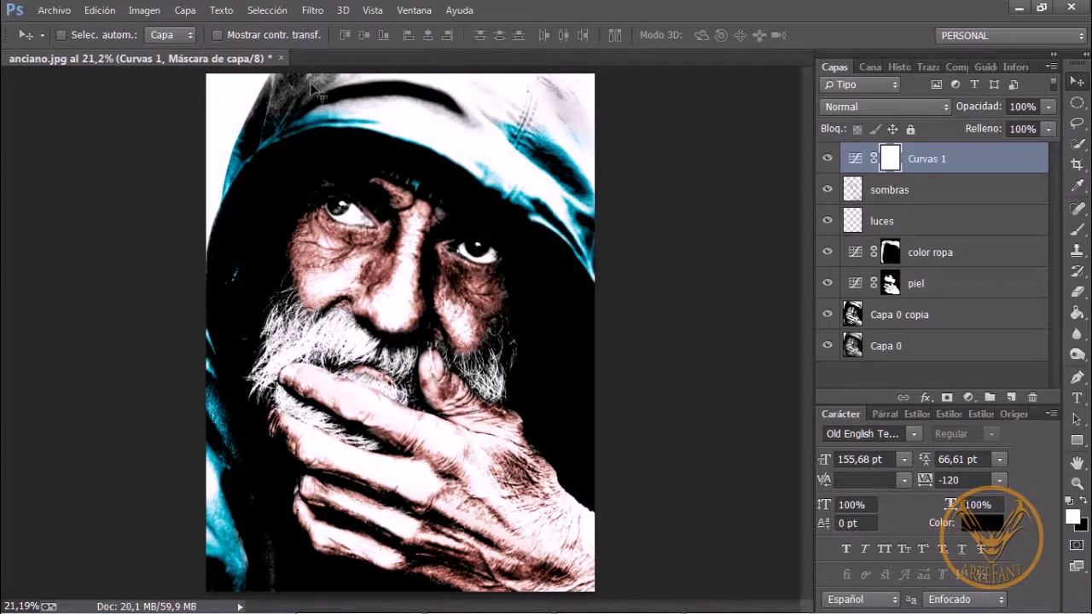
# - Paint the color ropa mask white with a 150 px brush over the uncoloured grey folds at the top of the hood
pyautogui.click(939, 254)
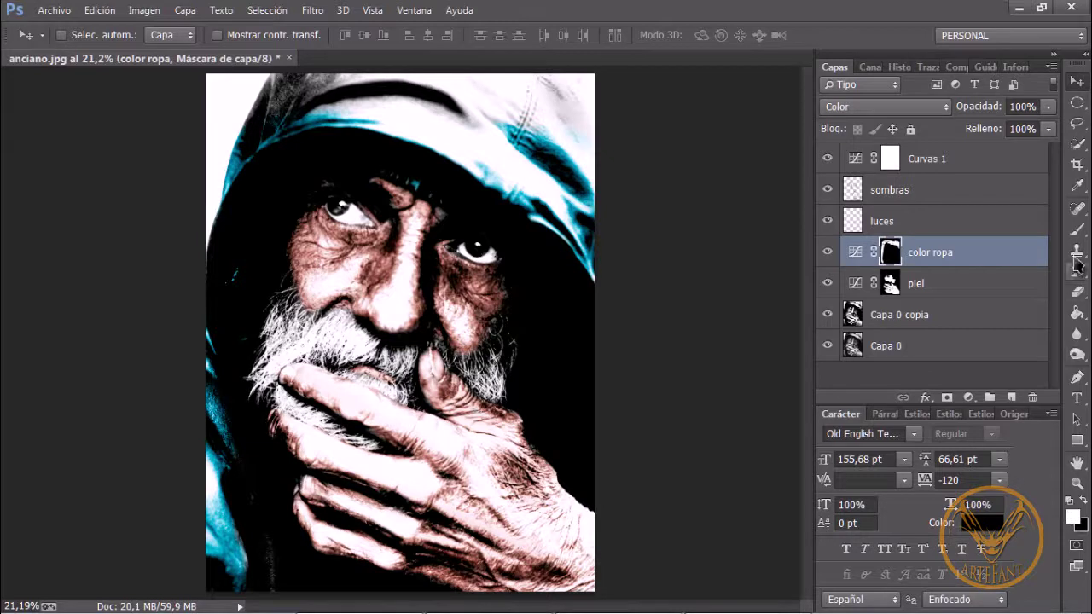
pyautogui.click(1078, 230)
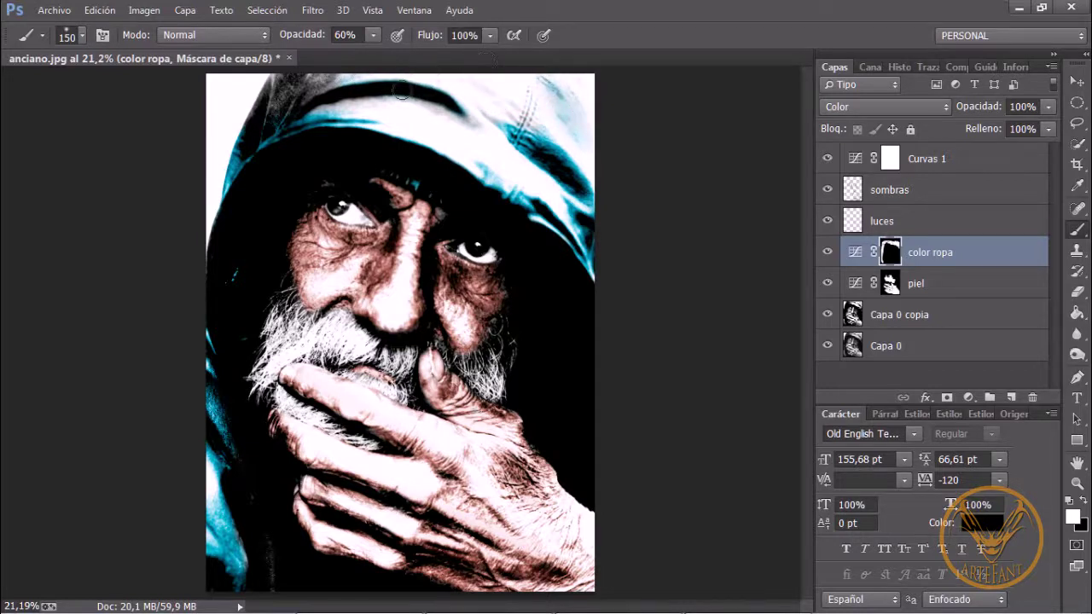
pyautogui.moveTo(389, 95)
pyautogui.mouseDown()
pyautogui.moveTo(332, 82)
pyautogui.moveTo(244, 122)
pyautogui.moveTo(268, 109)
pyautogui.mouseUp()
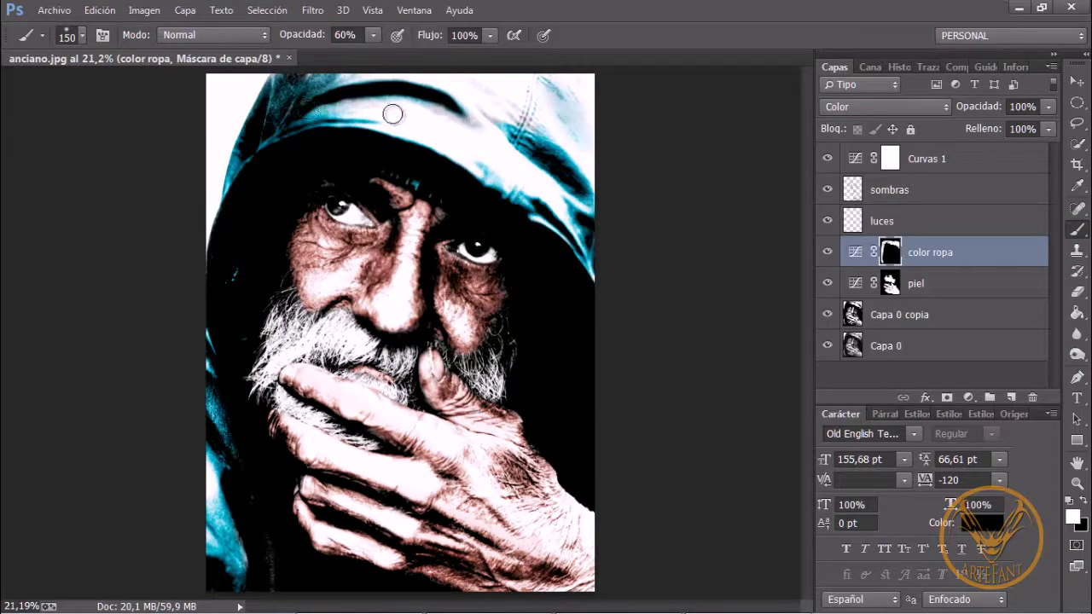